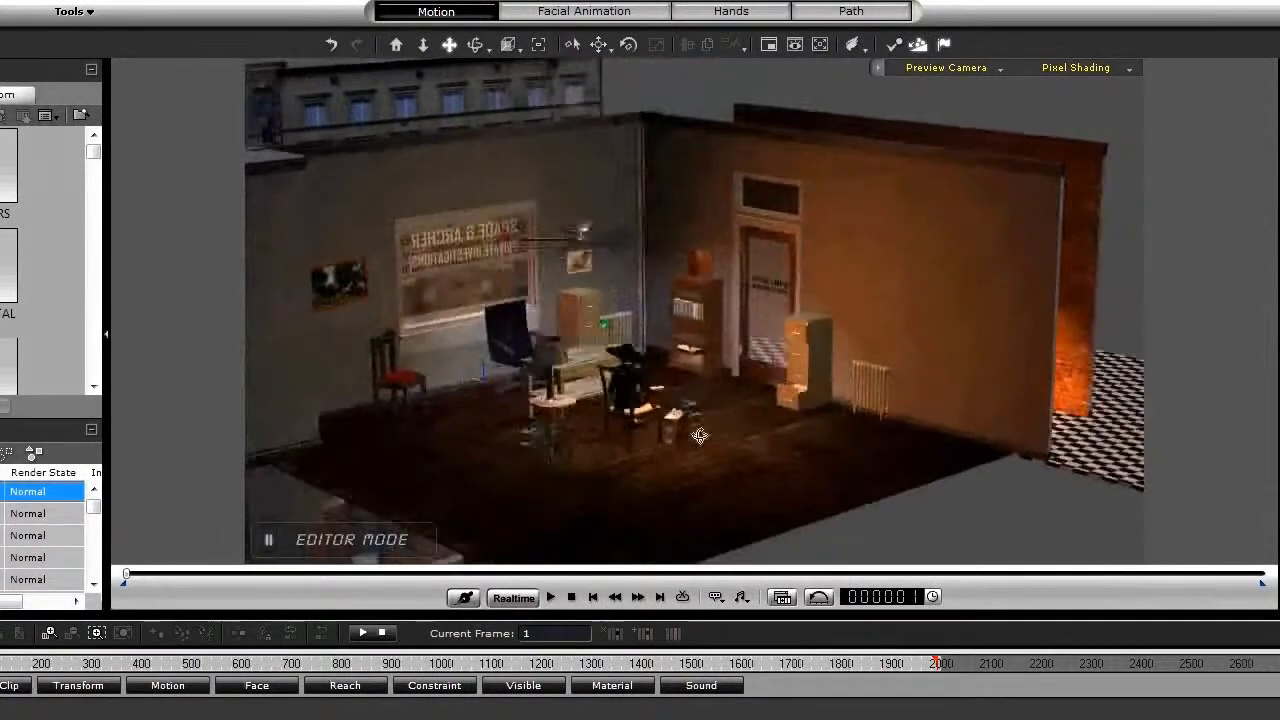
Step: Select the office floor and examine the room set from several angles and distances
left_click(767, 416)
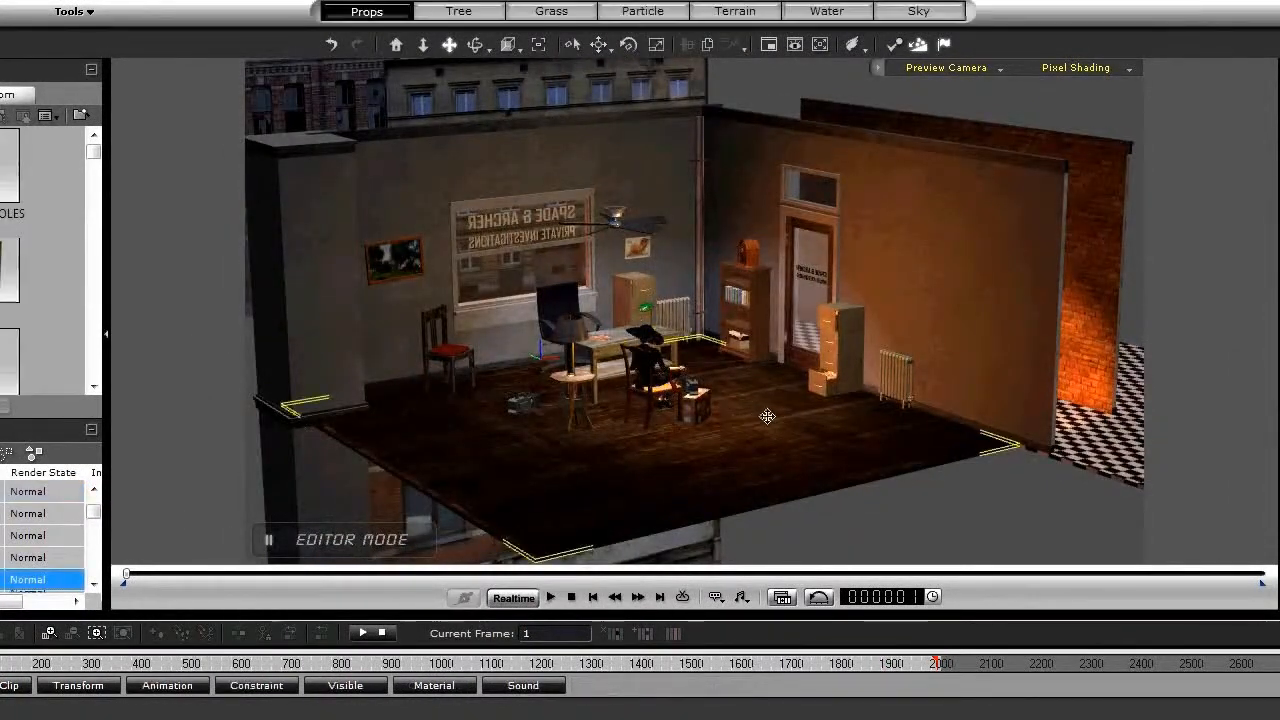
right_click_drag(767, 431, 1064, 441)
mouse_move(947, 441)
right_mouse_down()
mouse_move(757, 460)
mouse_move(938, 446)
right_mouse_up()
right_click_drag(745, 460, 501, 434)
right_click_drag(768, 418, 554, 331)
right_click_drag(655, 456, 652, 415)
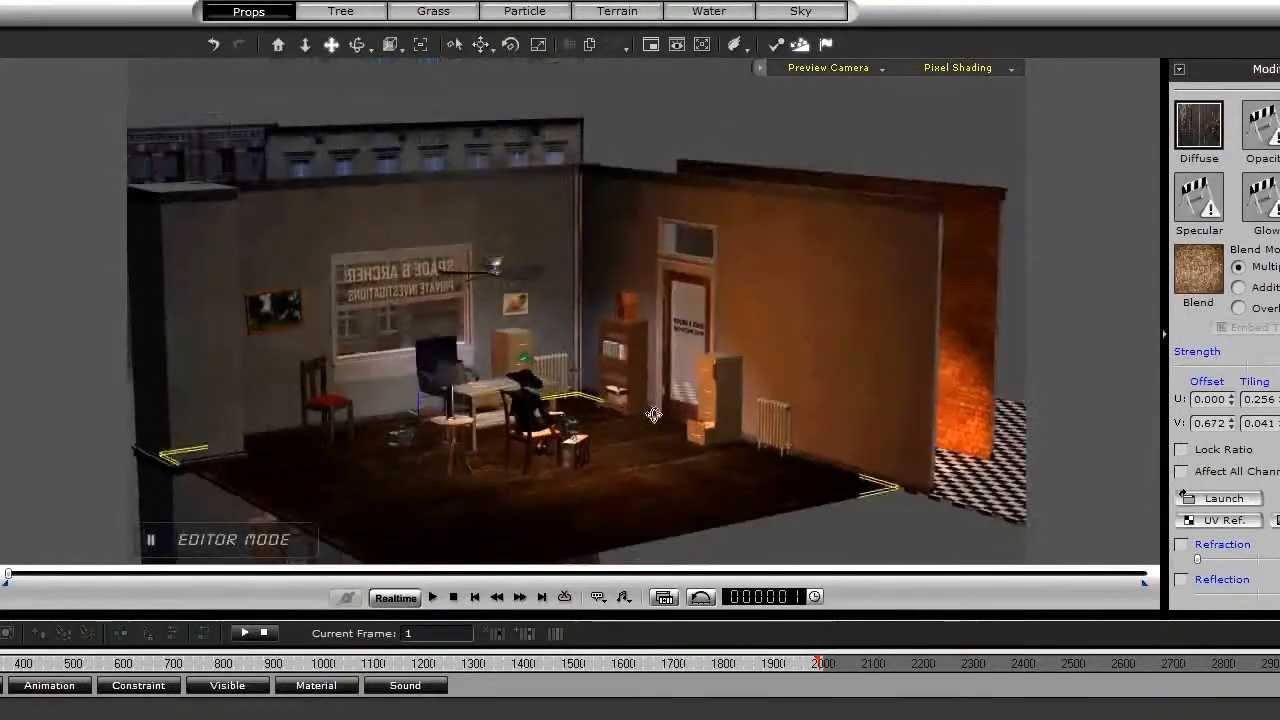
right_click_drag(408, 514, 550, 490)
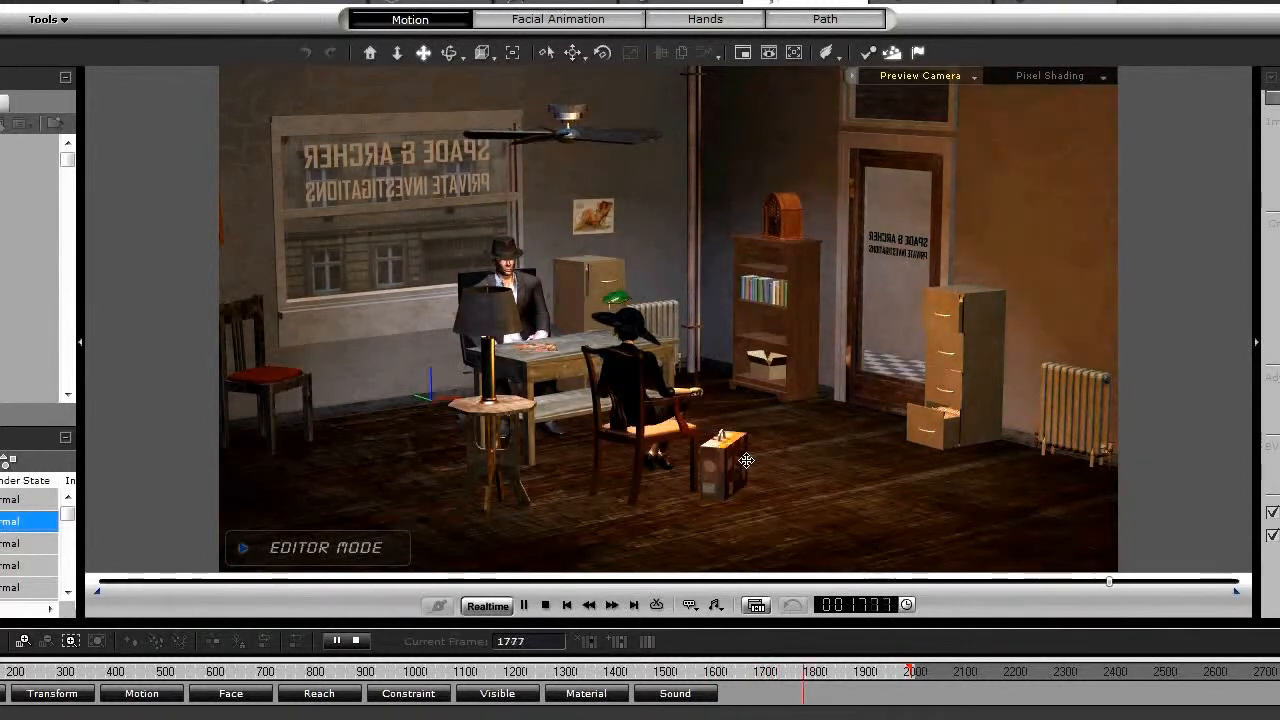
Step: Pause playback at frame 1883, select the visitor's chair, and examine the desk area from several angles
key("space")
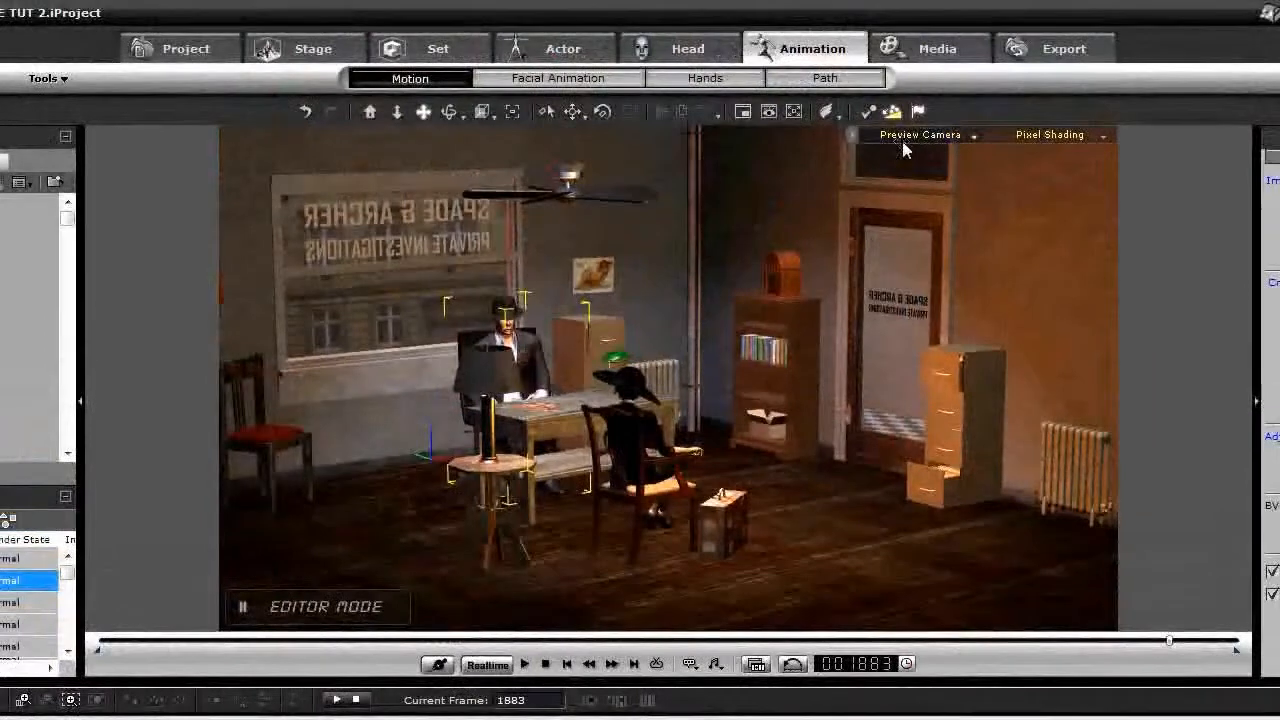
left_click(903, 137)
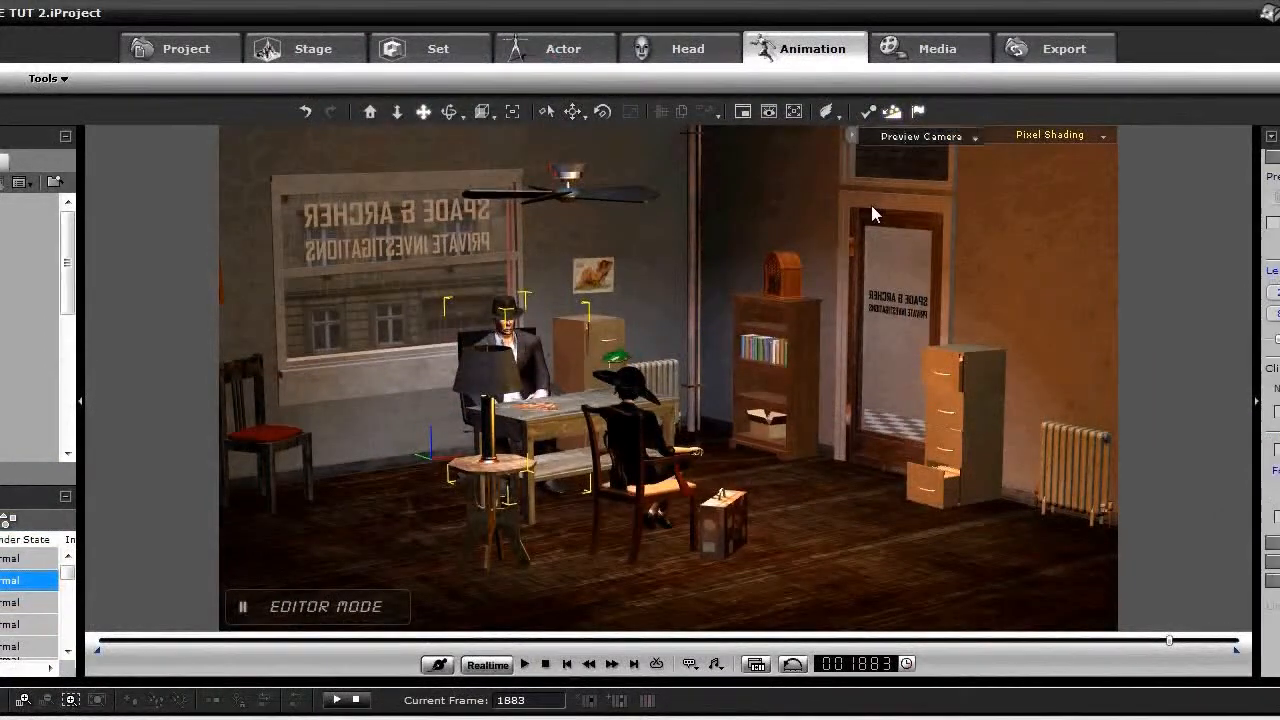
left_click(638, 434)
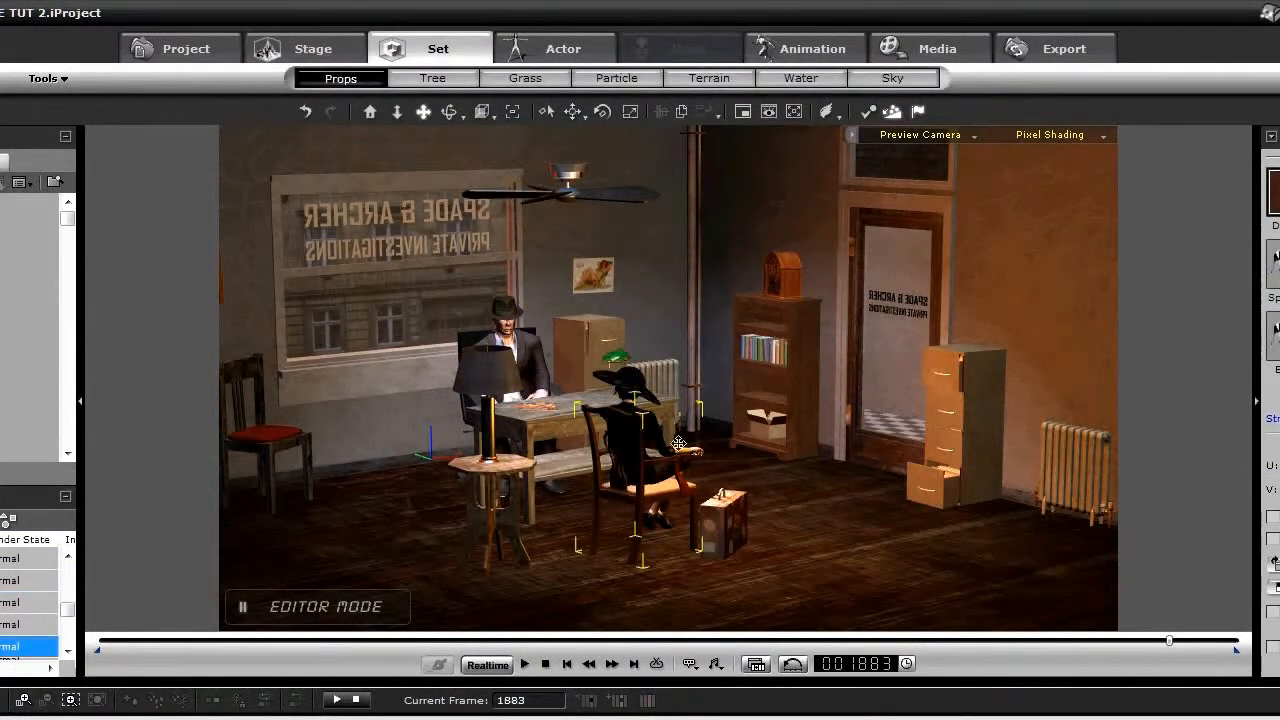
right_click_drag(729, 478, 674, 514)
scroll(708, 484, "up", 4)
right_click_drag(950, 470, 507, 510)
scroll(507, 510, "up", 2)
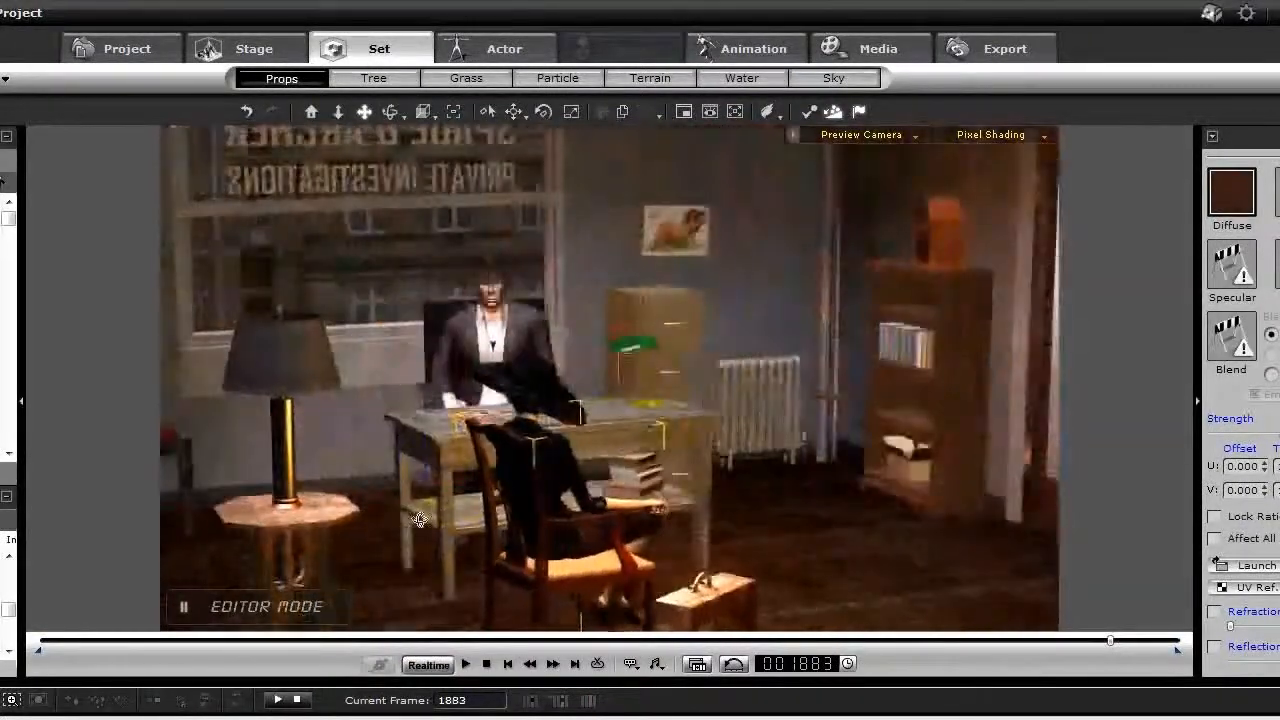
left_click_drag(424, 521, 438, 574)
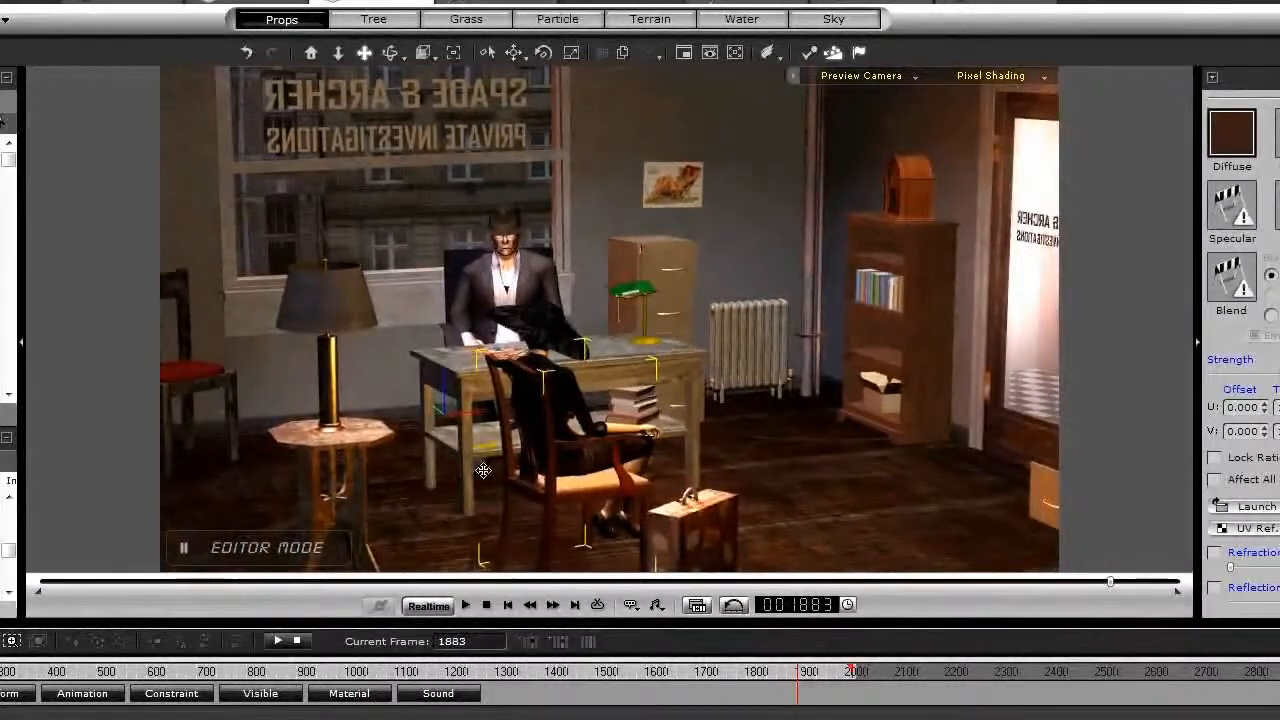
right_click_drag(545, 464, 689, 463)
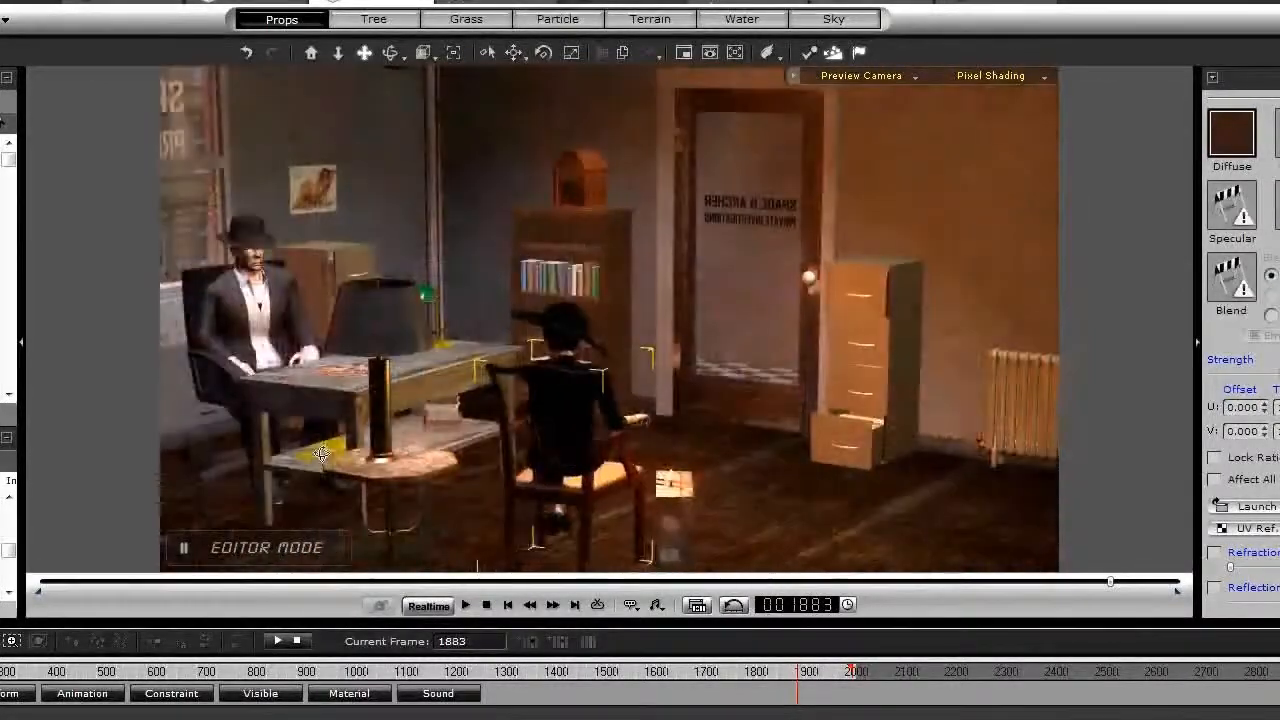
right_click_drag(320, 455, 371, 421)
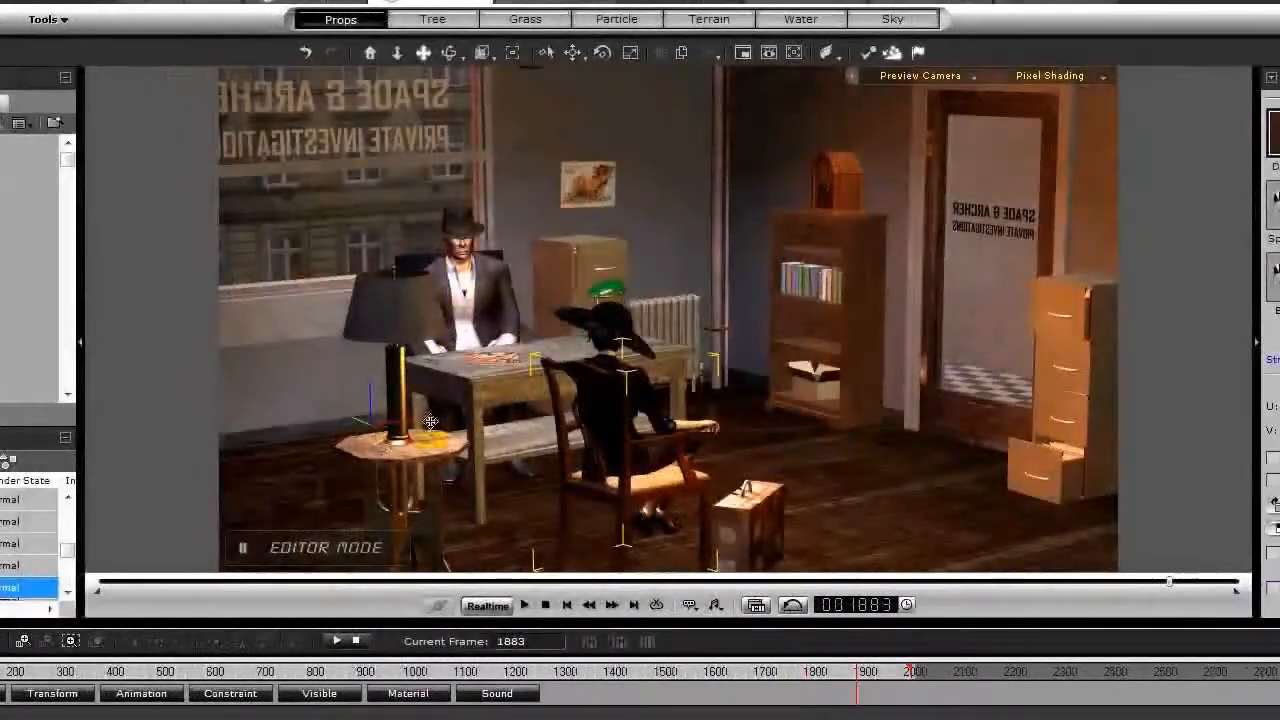
Step: Select the man seated behind the desk and view him from across the desk
left_click(464, 284)
right_click_drag(578, 323, 704, 404)
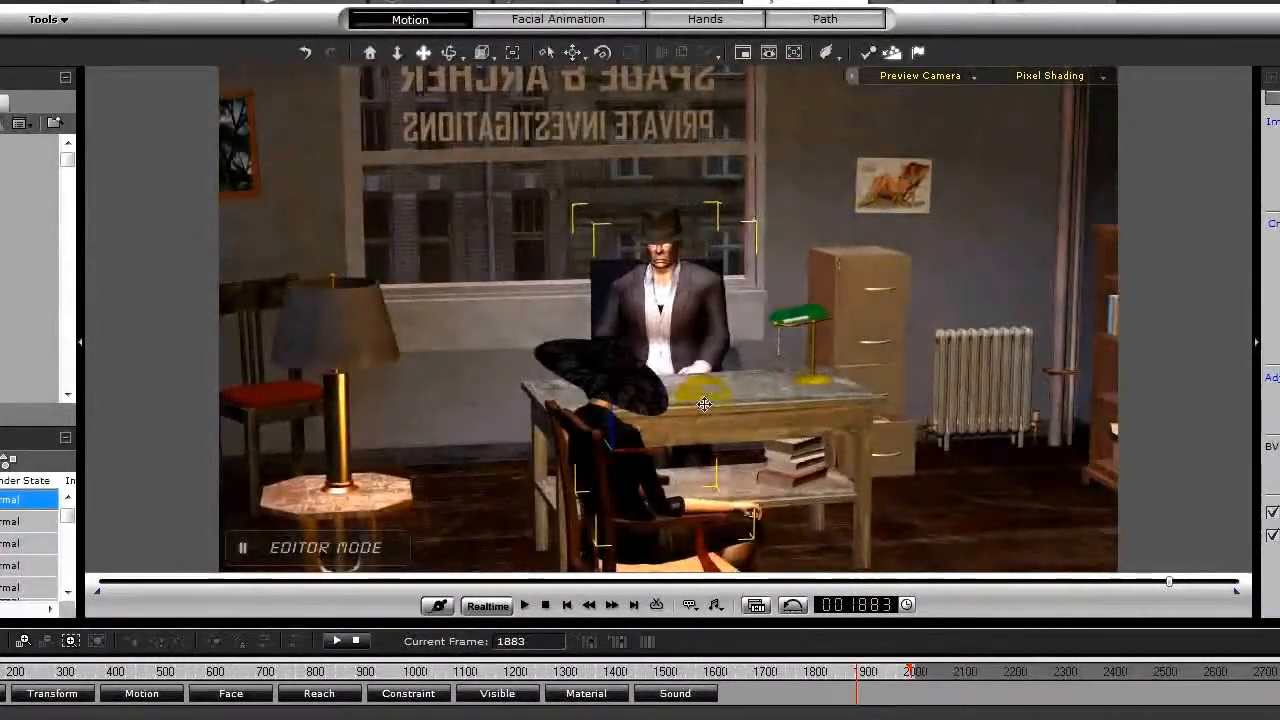
scroll(704, 404, "down", 5)
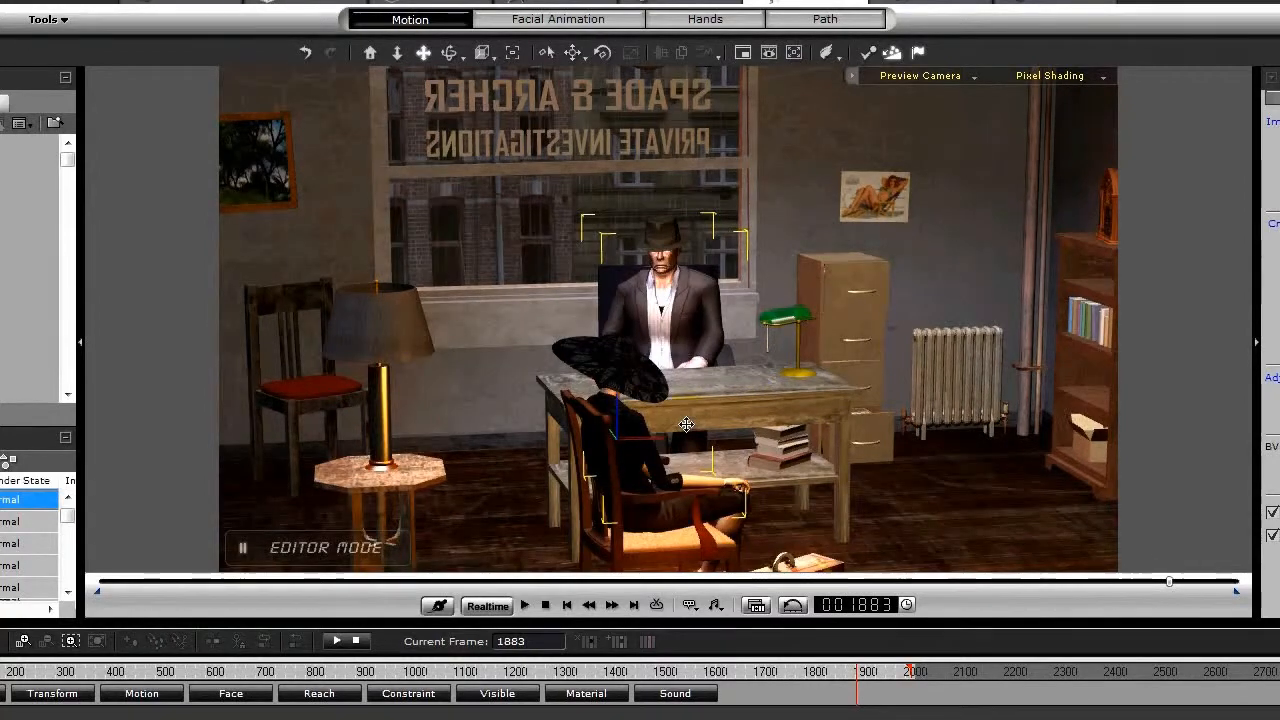
right_click_drag(686, 424, 679, 424)
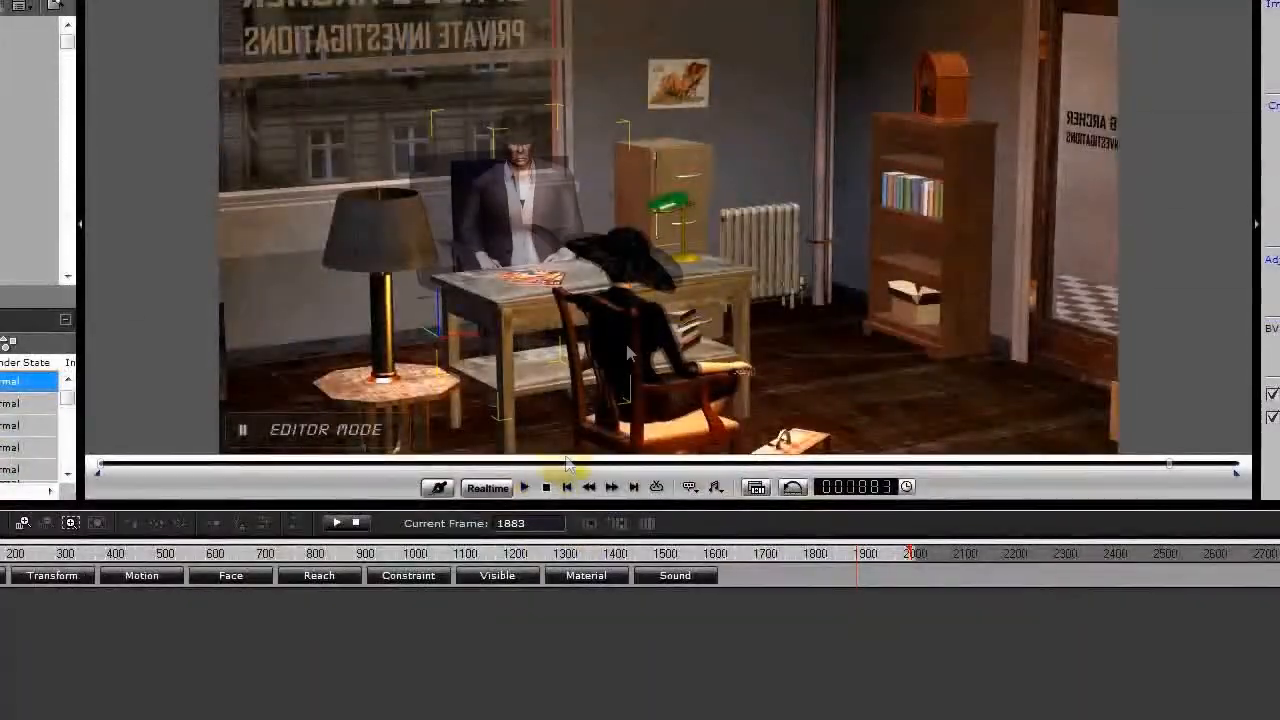
Step: Frame the view at frame 1 from behind the seated woman, with the office door and filing cabinet beyond her
right_click_drag(655, 273, 724, 162)
left_click_drag(709, 264, 726, 304)
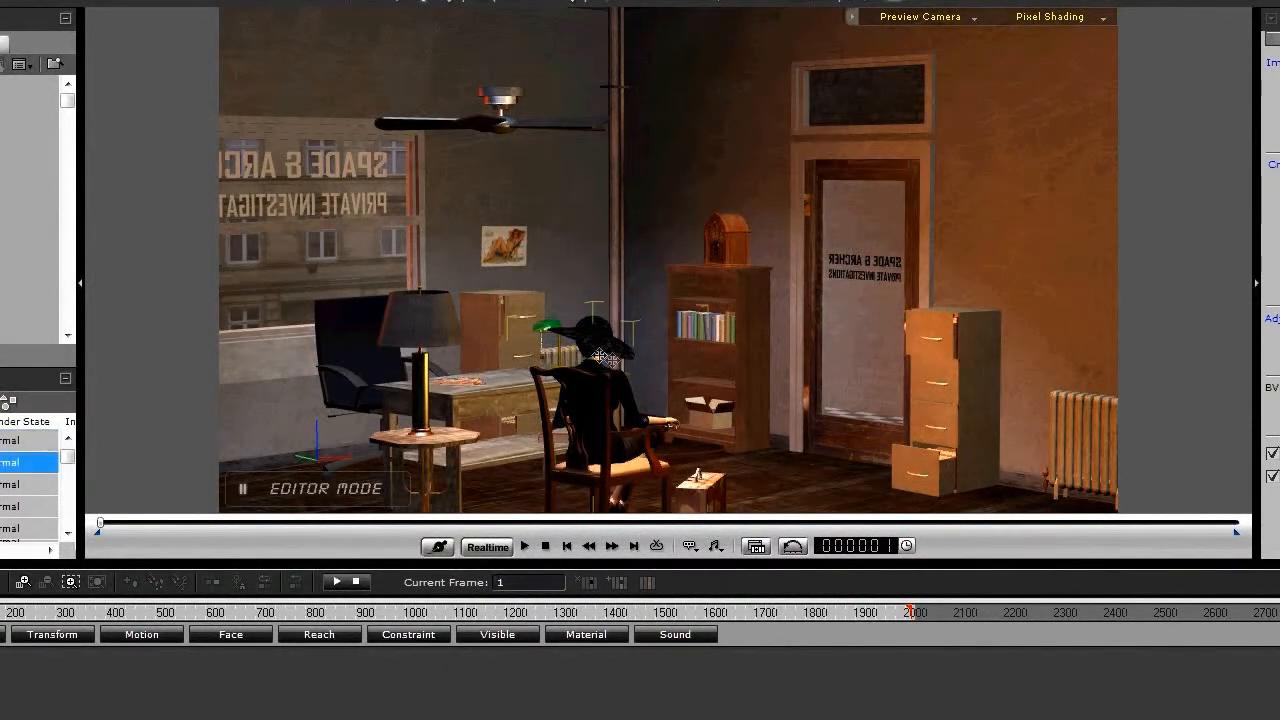
right_click_drag(615, 361, 708, 328)
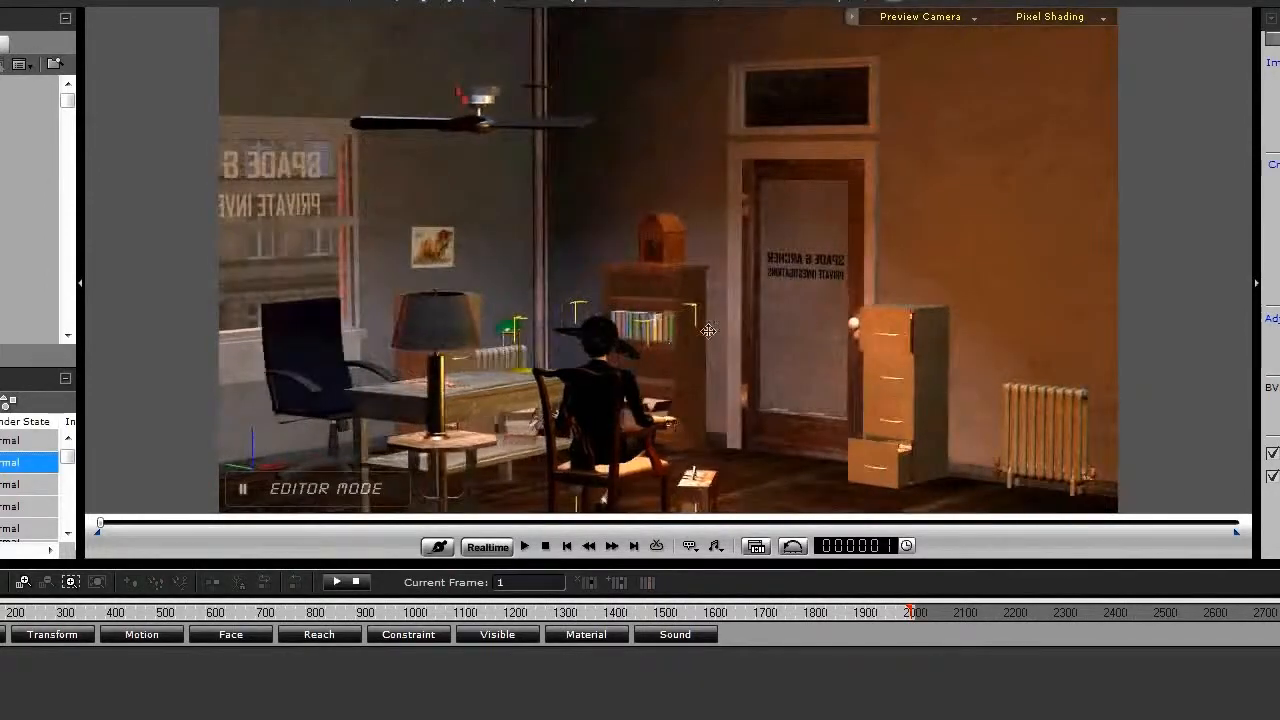
left_click_drag(708, 328, 812, 300)
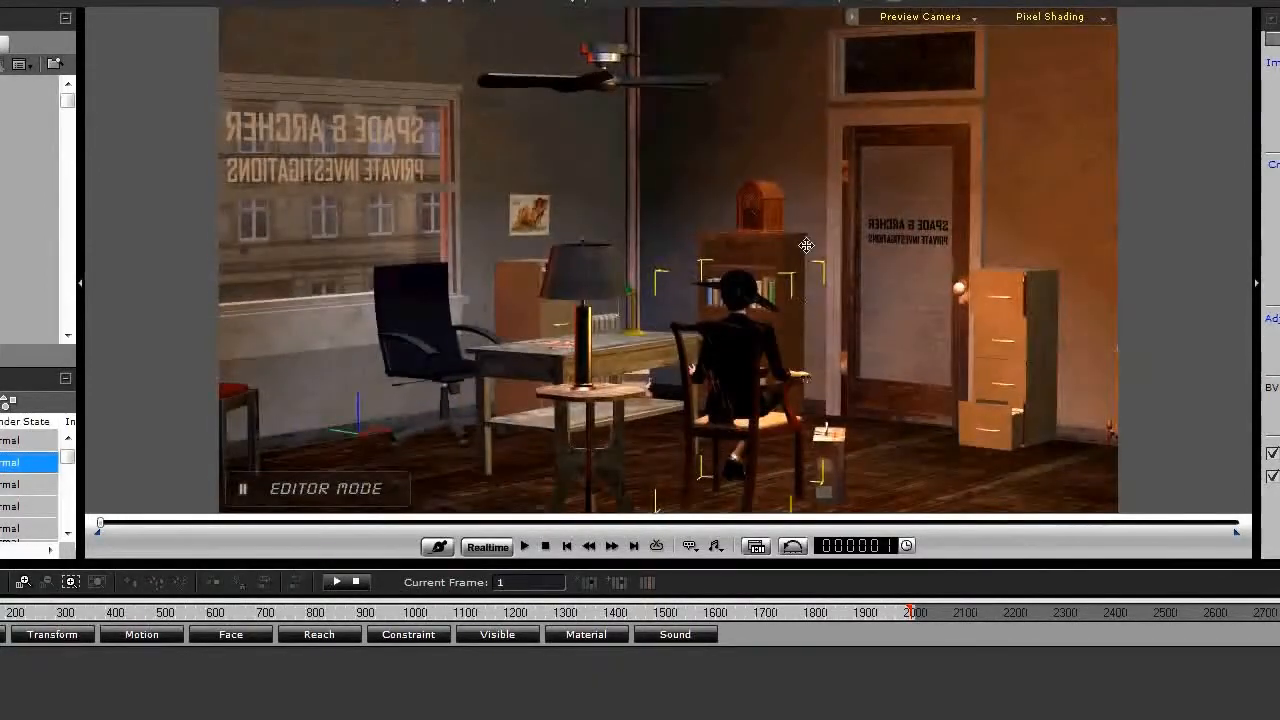
scroll(775, 330, "up", 5)
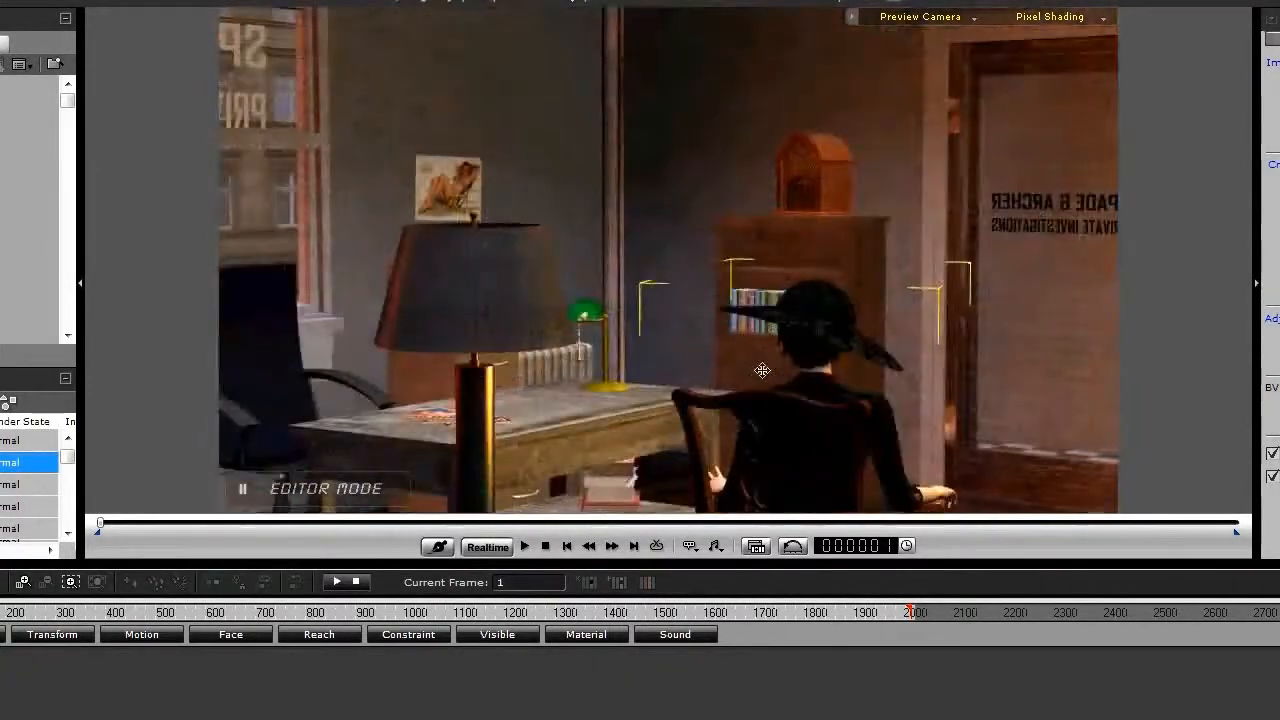
left_click_drag(763, 371, 671, 317)
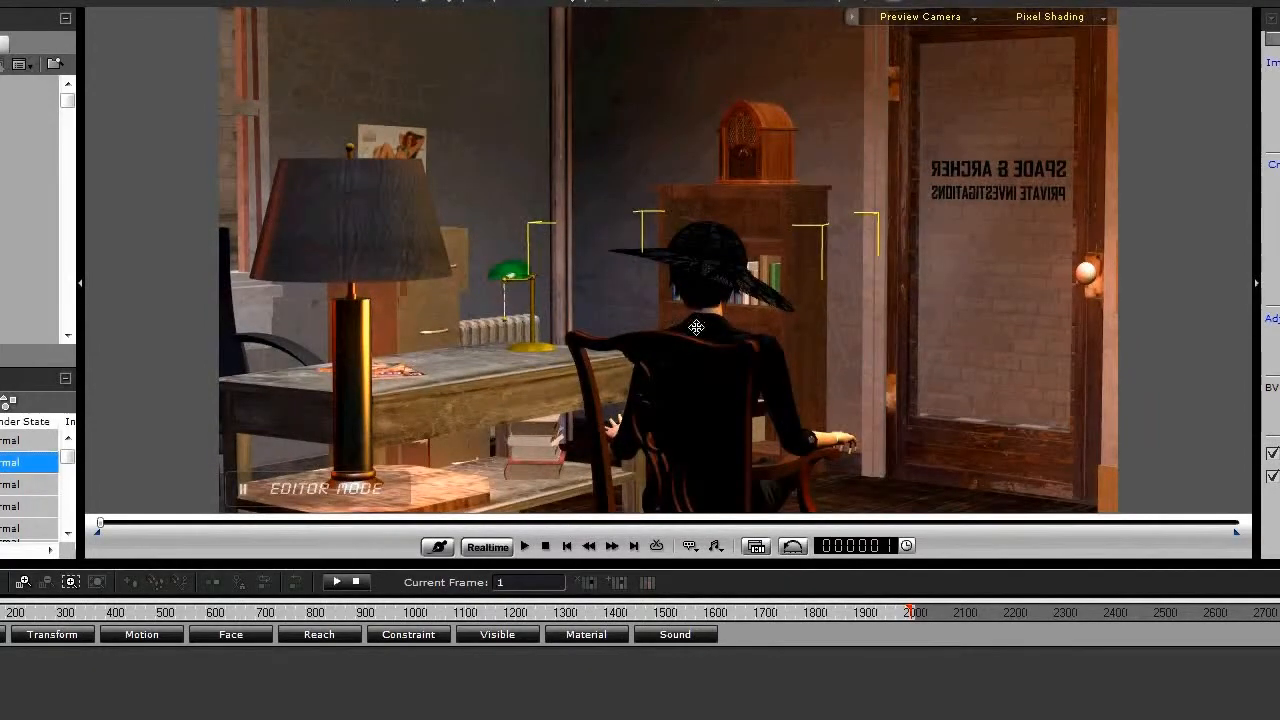
right_click_drag(696, 327, 743, 310)
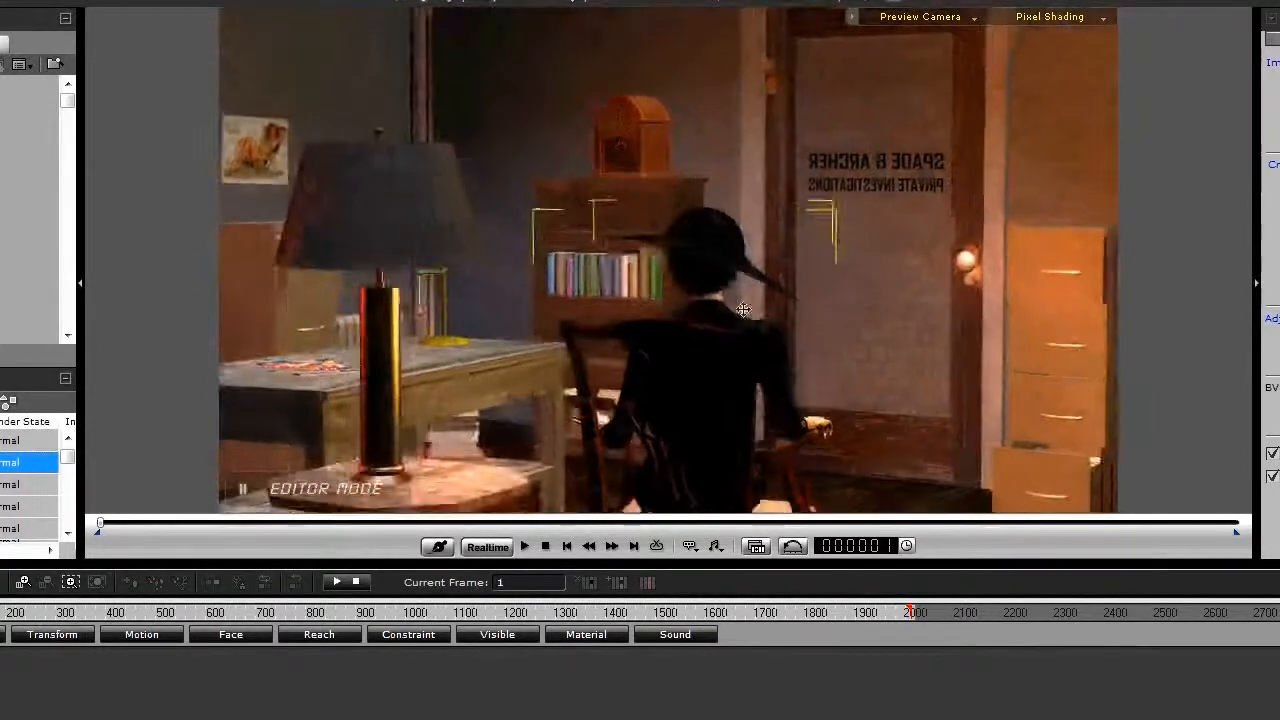
left_click_drag(743, 310, 714, 297)
right_click_drag(714, 297, 734, 301)
scroll(732, 303, "up", 3)
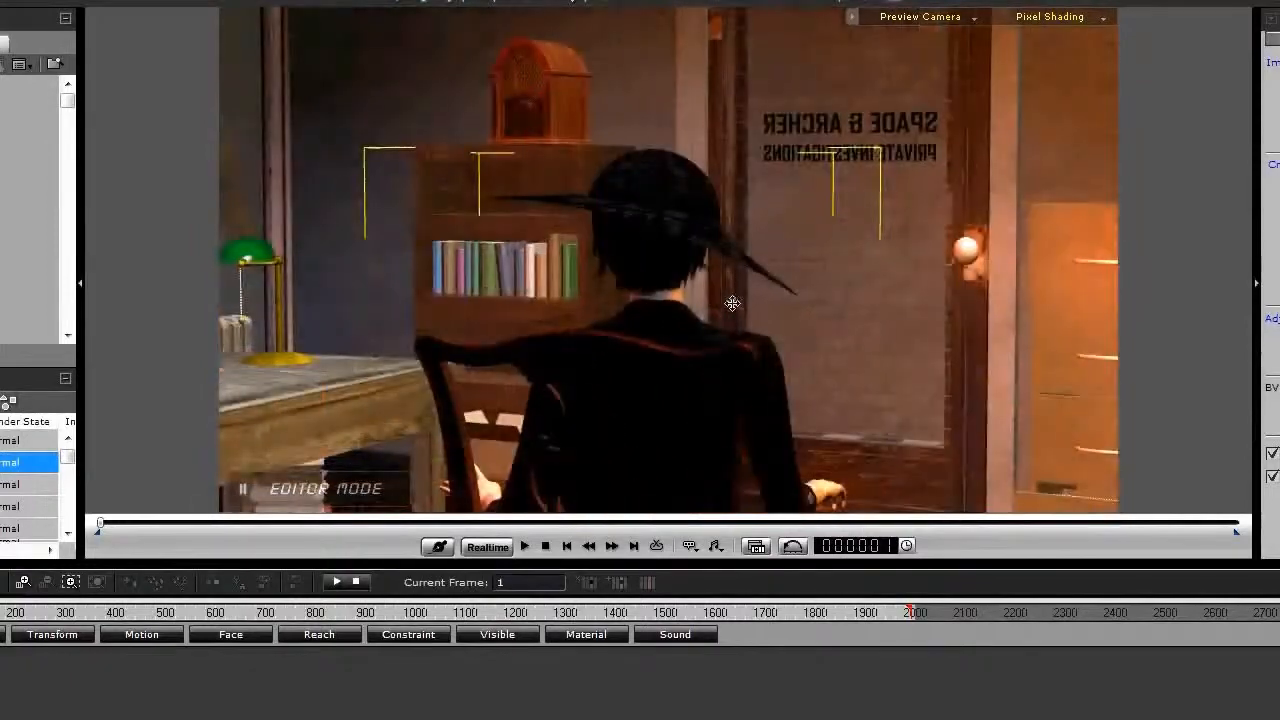
left_click_drag(732, 303, 666, 286)
scroll(668, 289, "down", 2)
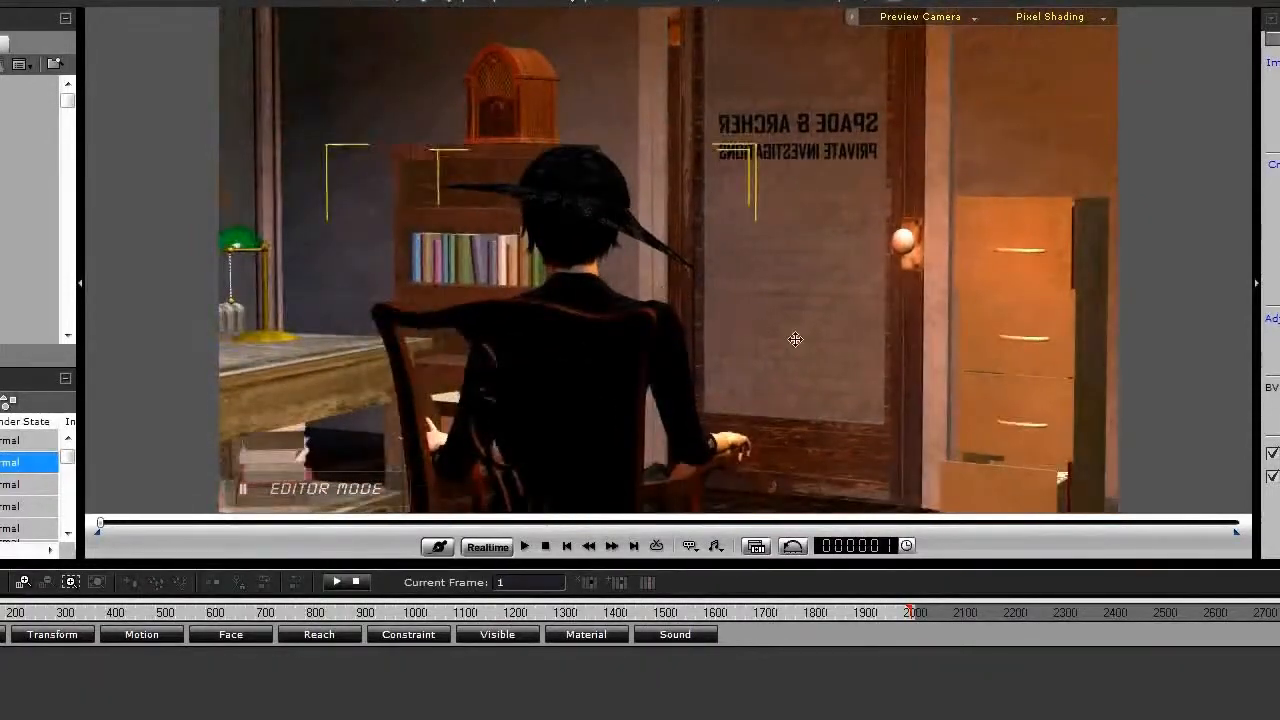
right_click_drag(795, 339, 689, 261)
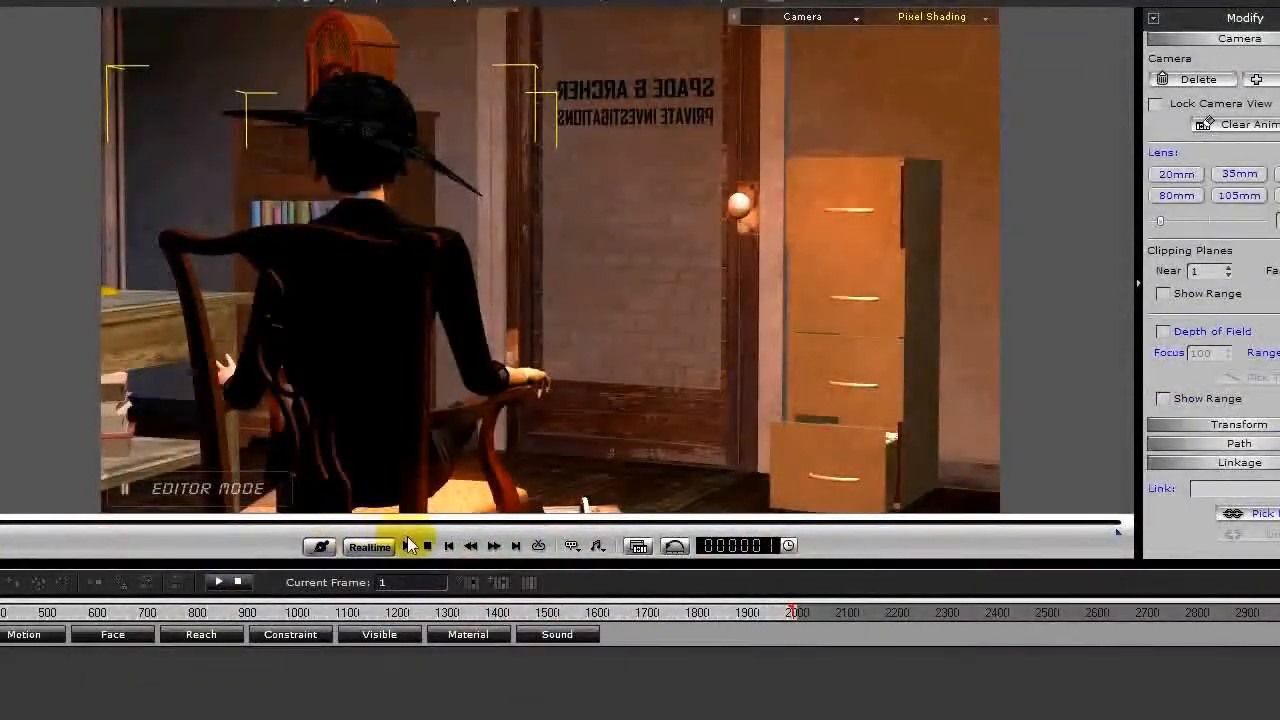
Step: Play the scene to frame 662 and reframe the camera closer, over the seated woman's shoulder towards the standing man
left_click(408, 545)
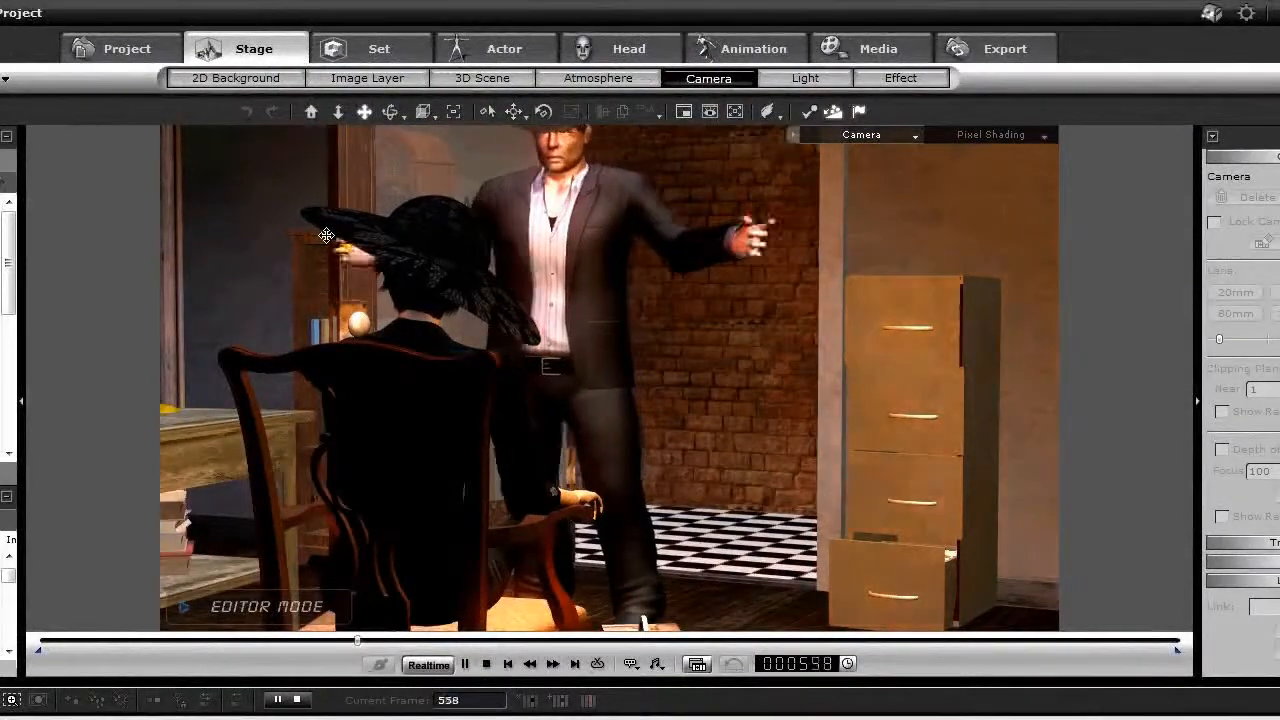
key("space")
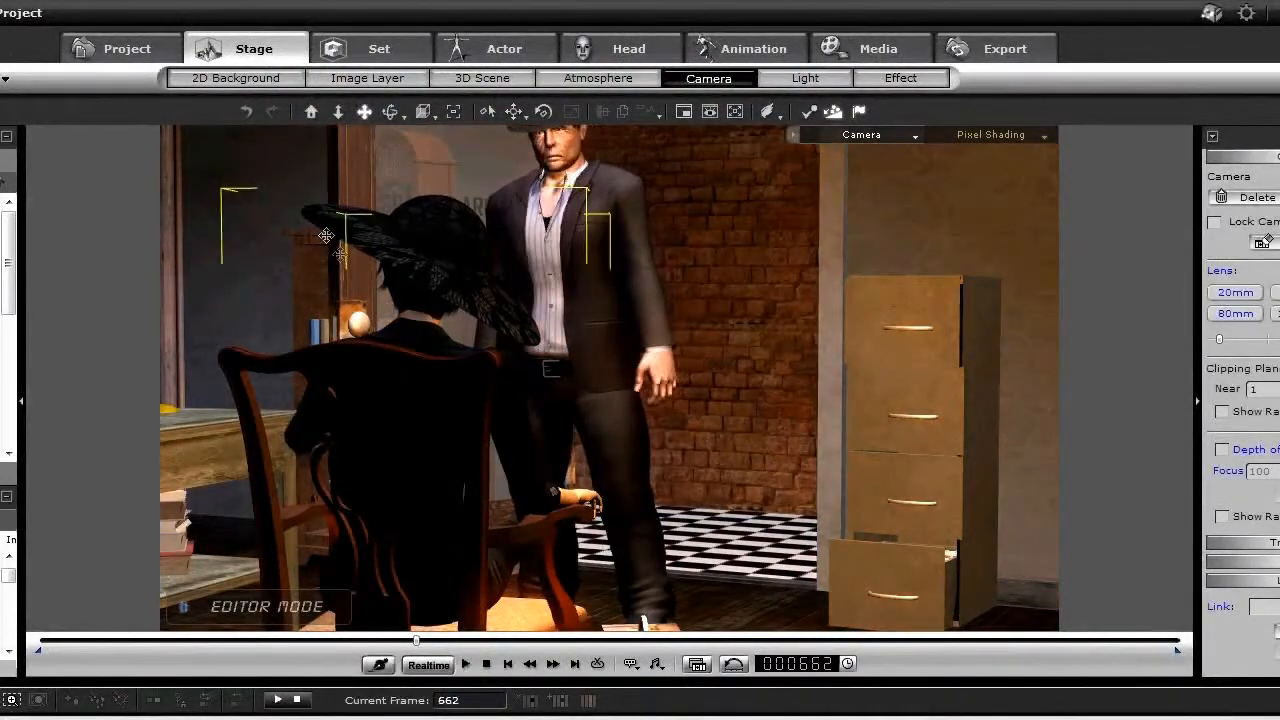
left_click_drag(357, 308, 701, 368)
scroll(702, 366, "up", 5)
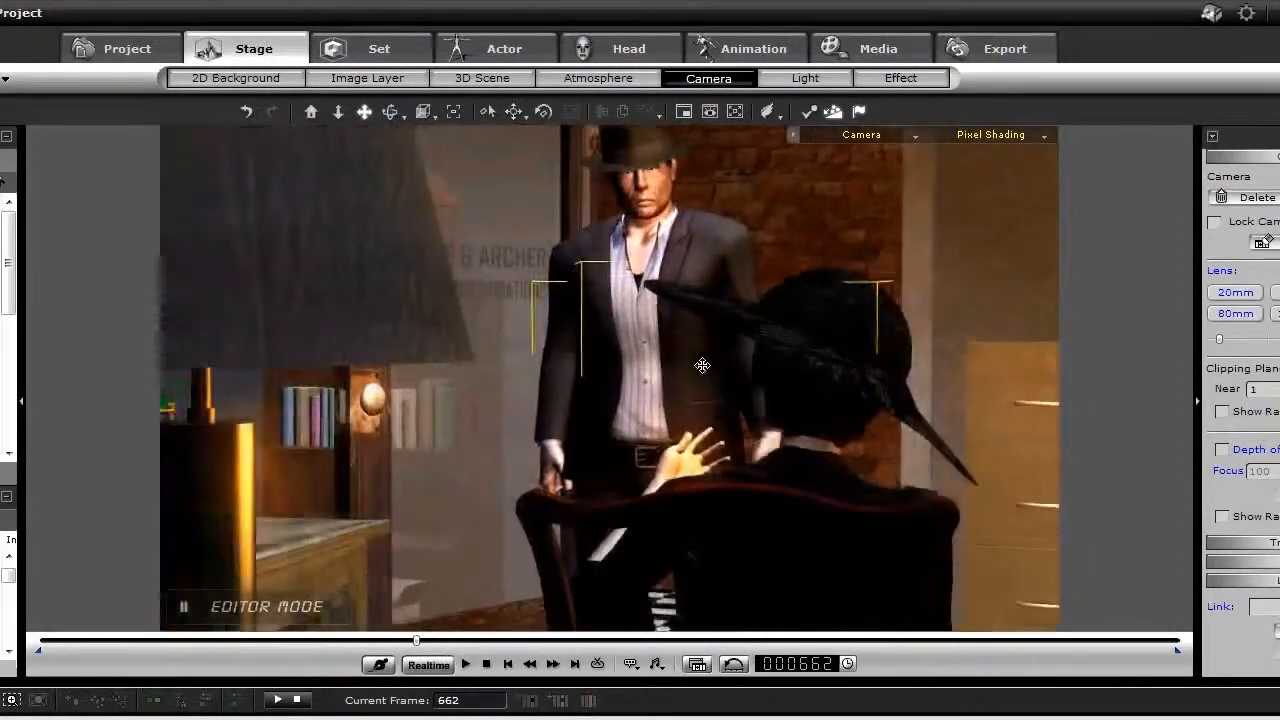
scroll(702, 366, "up", 6)
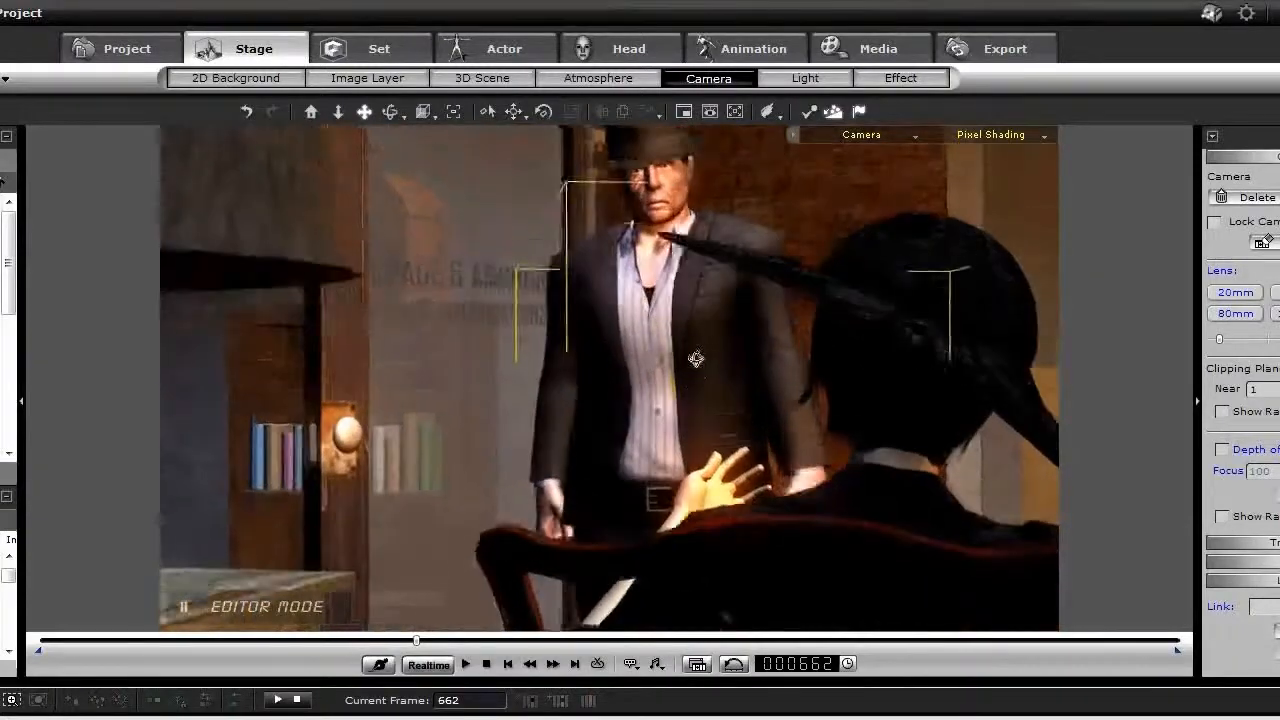
left_click_drag(679, 363, 647, 358)
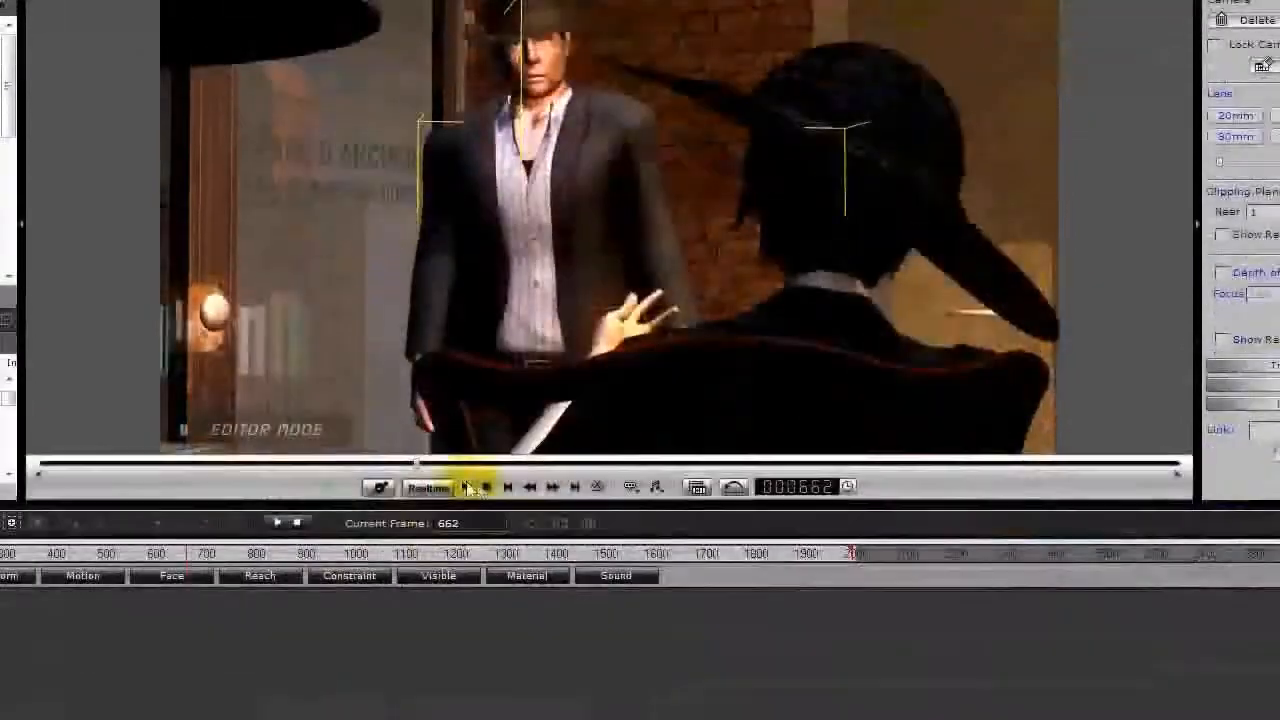
Step: Play the camera move from the start and pause at frame 795
left_click(487, 488)
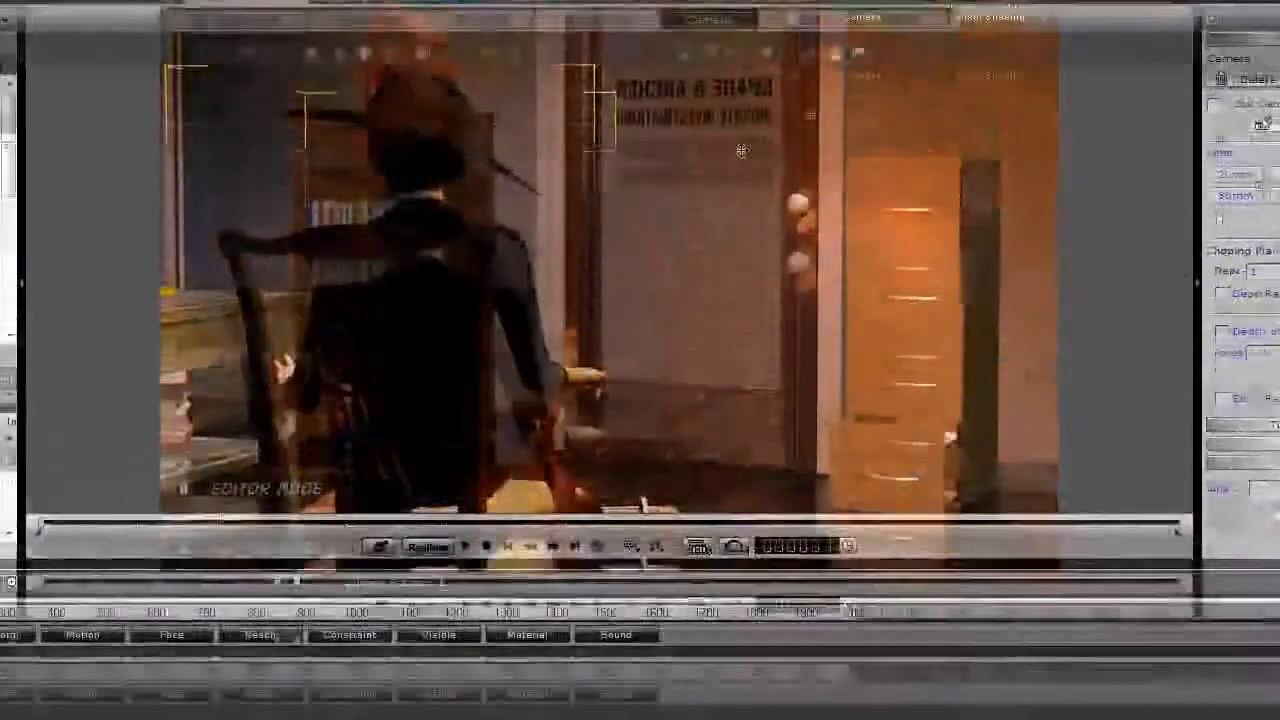
key("space")
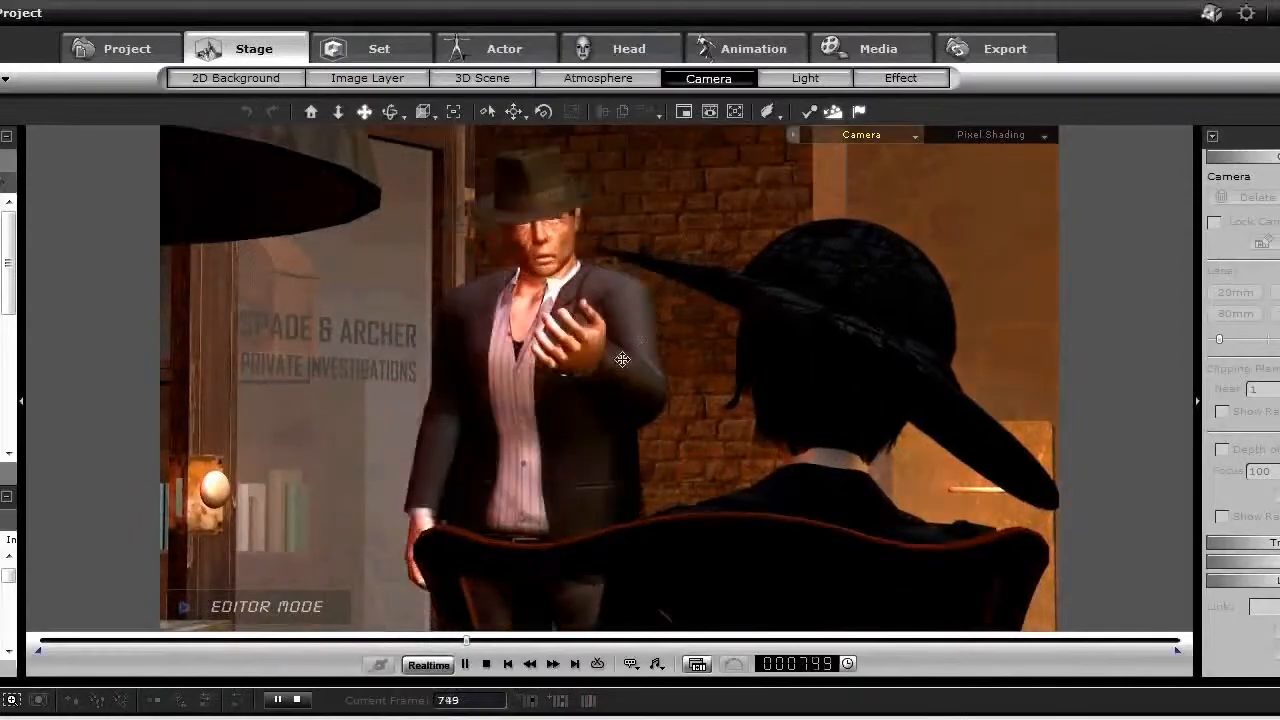
key("space")
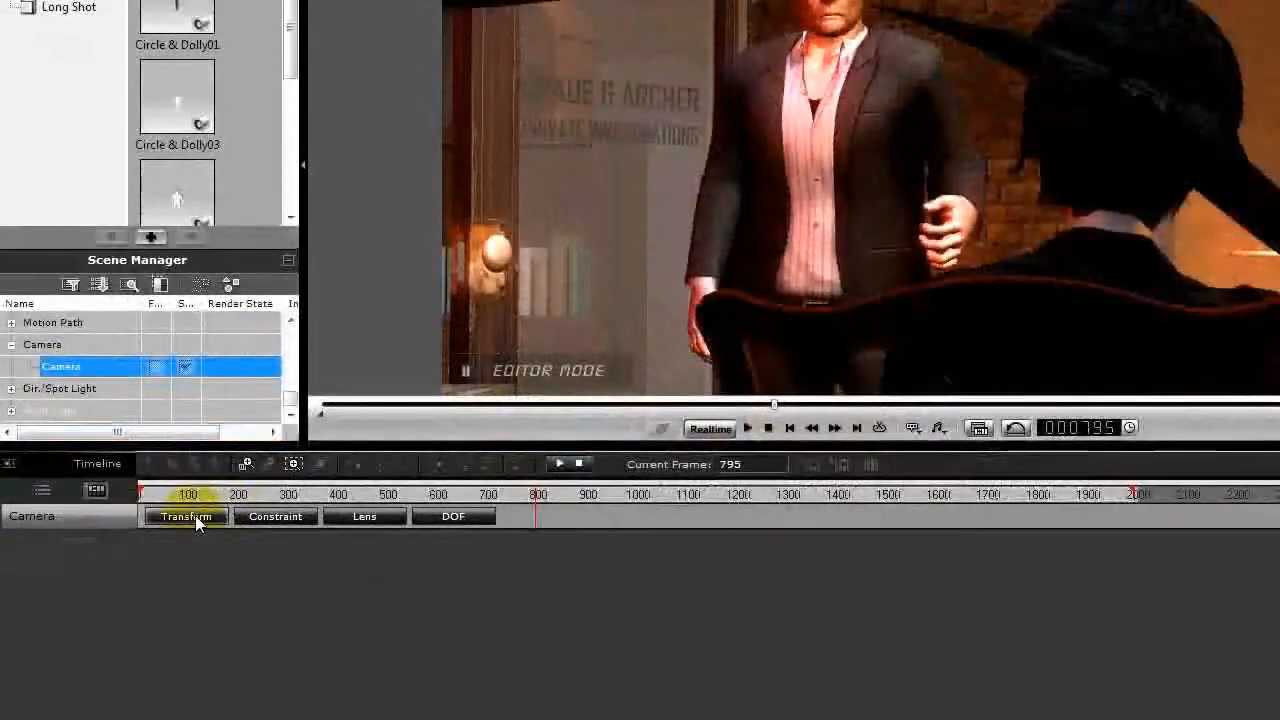
Step: Show the camera's Transform track, move its second key earlier to frame 462, and replay the scene from the start
left_click(193, 576)
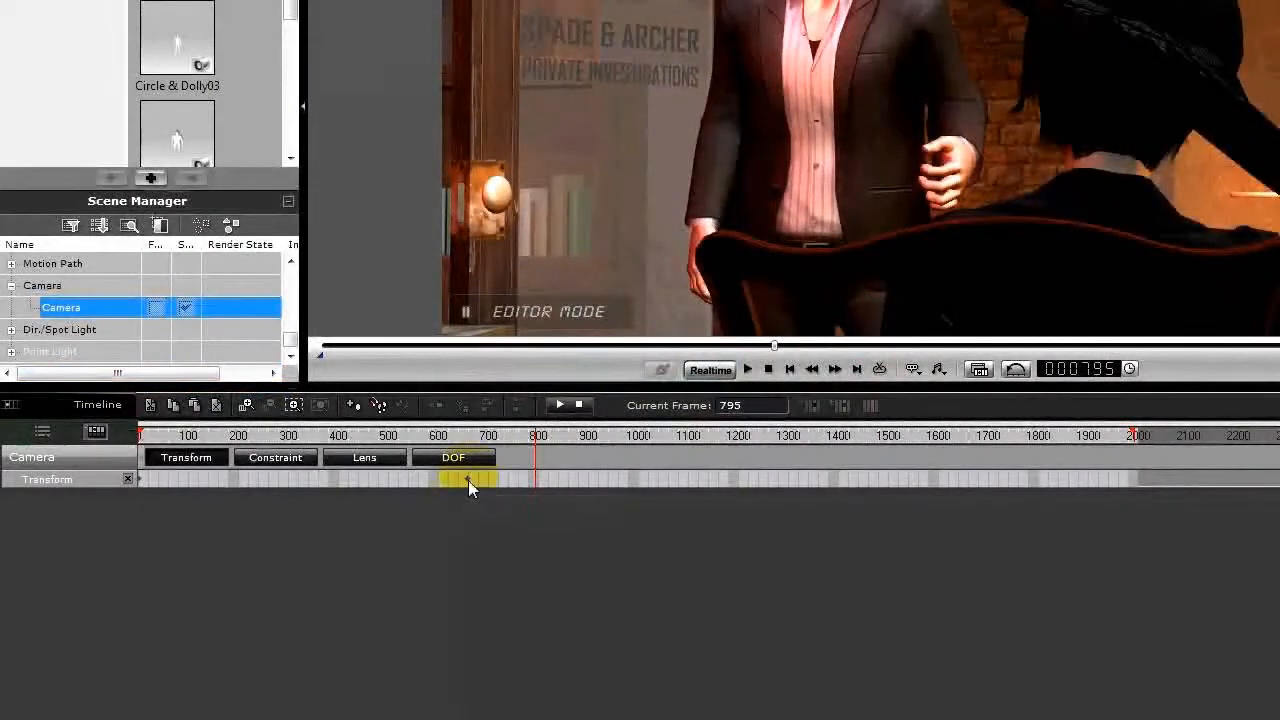
left_click(468, 481)
left_click_drag(468, 481, 367, 481)
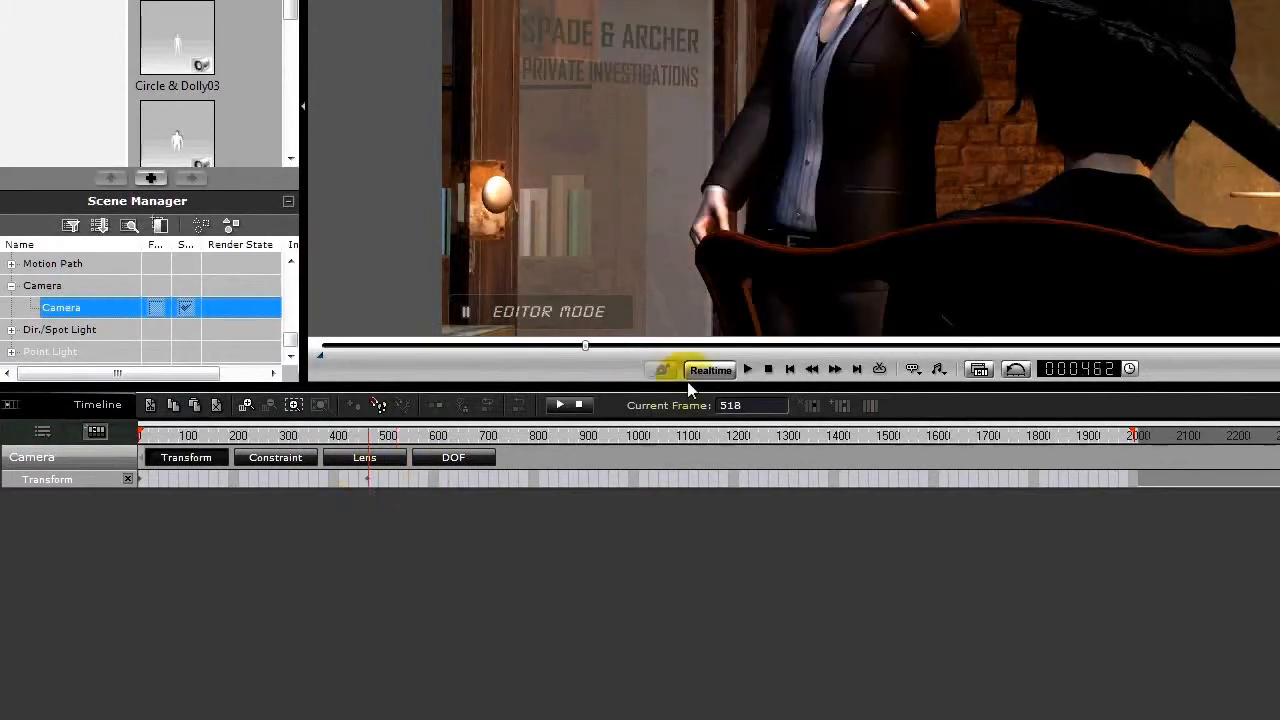
left_click(770, 369)
left_click(747, 368)
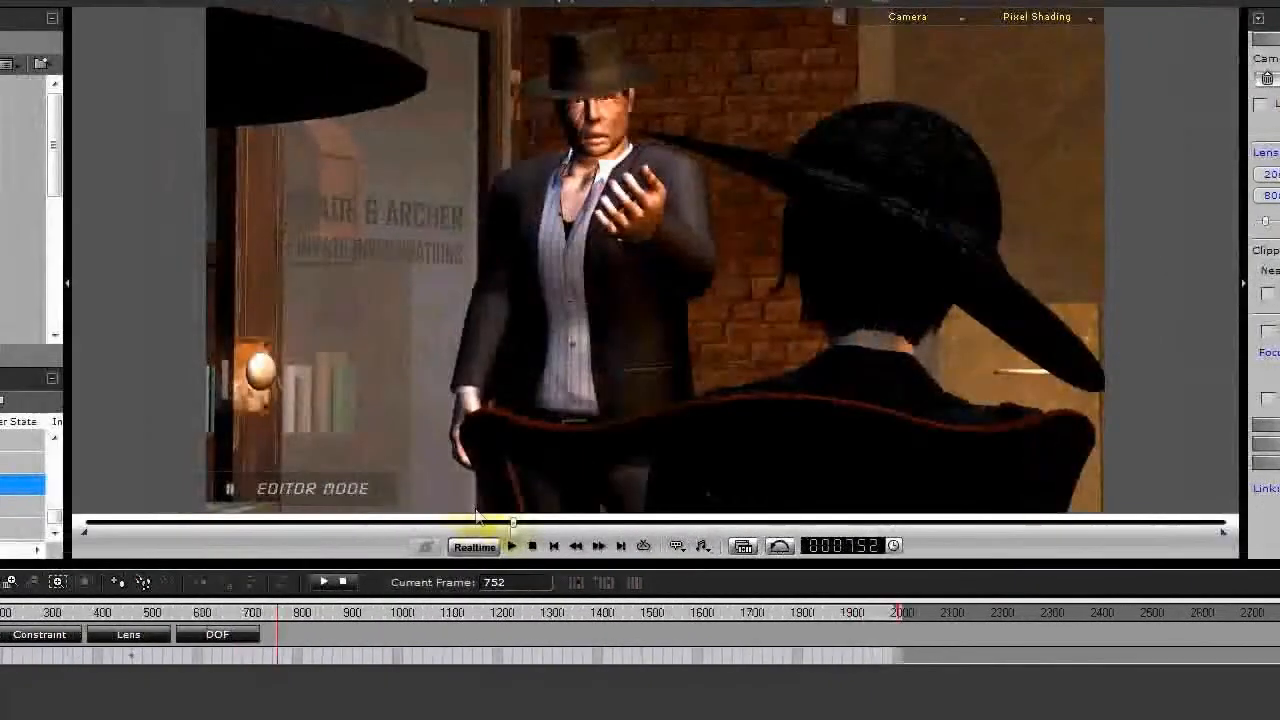
Step: Return to frame 1 and turn on the Mini Viewport
left_click(473, 545)
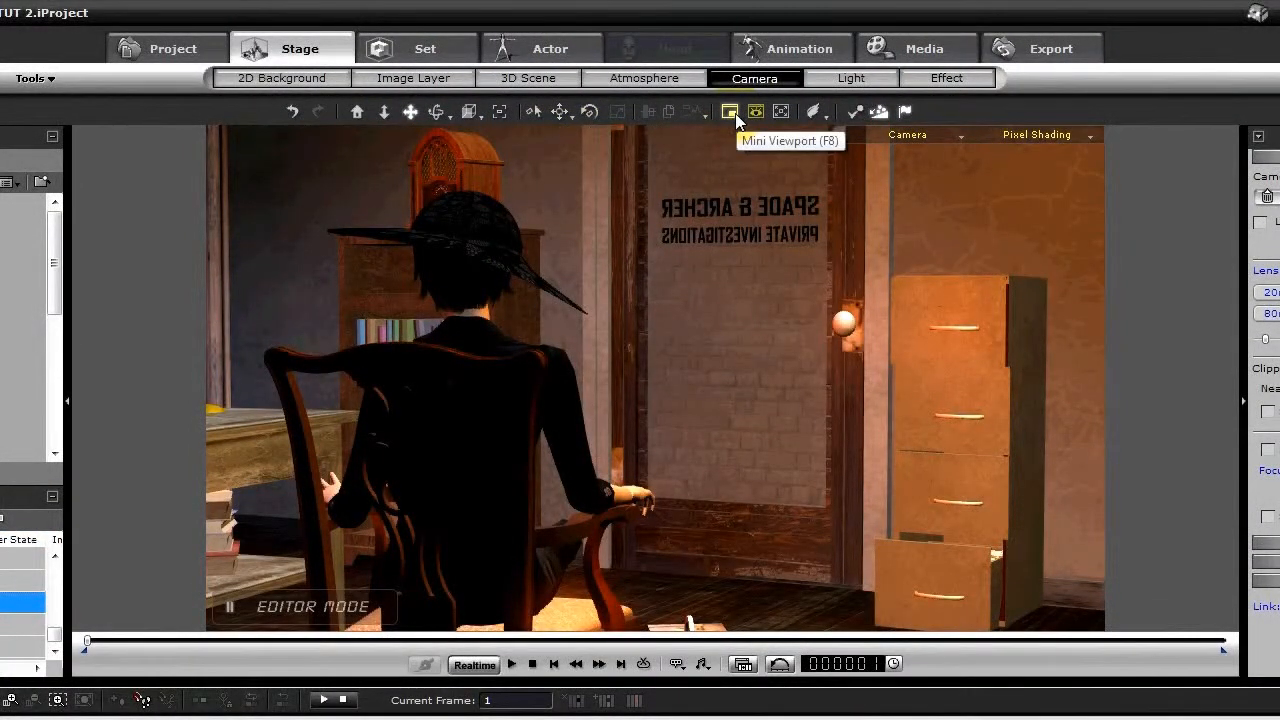
left_click(730, 112)
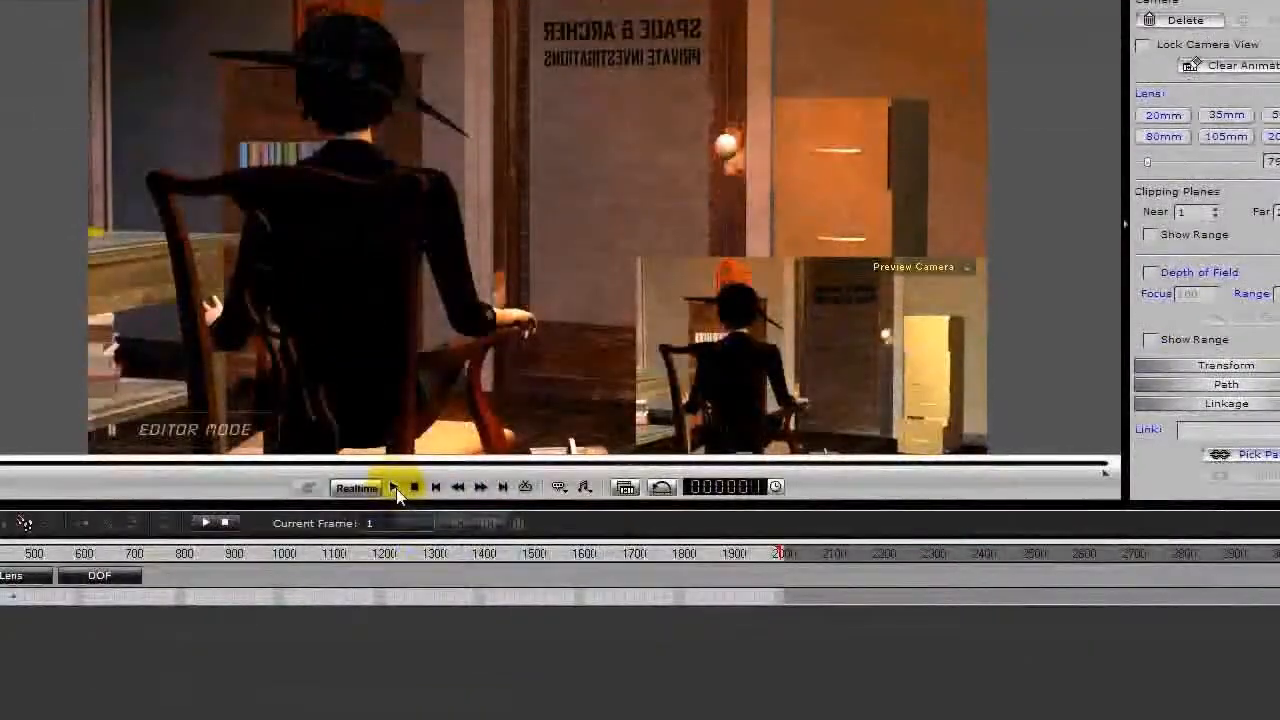
Step: Play the scene, make the mini viewport slightly smaller, and set it to show the Camera view
left_click(395, 488)
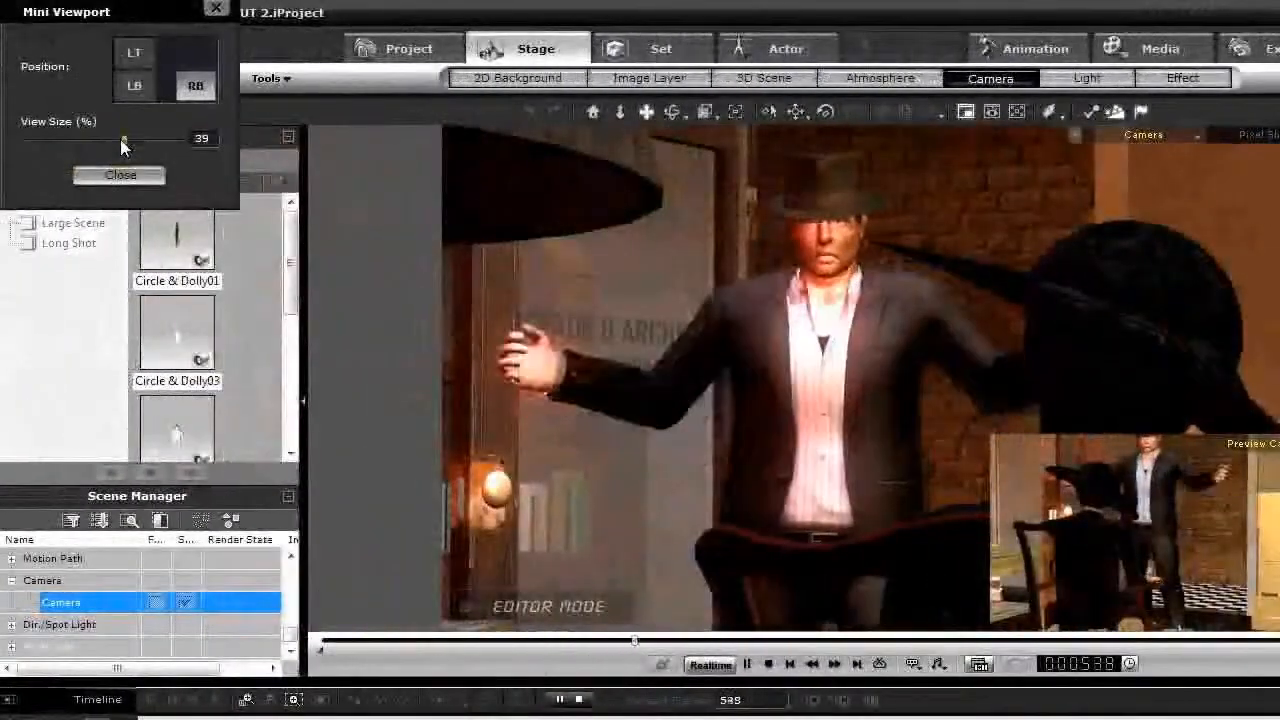
mouse_move(126, 139)
left_mouse_down()
mouse_move(139, 139)
mouse_move(104, 138)
left_mouse_up()
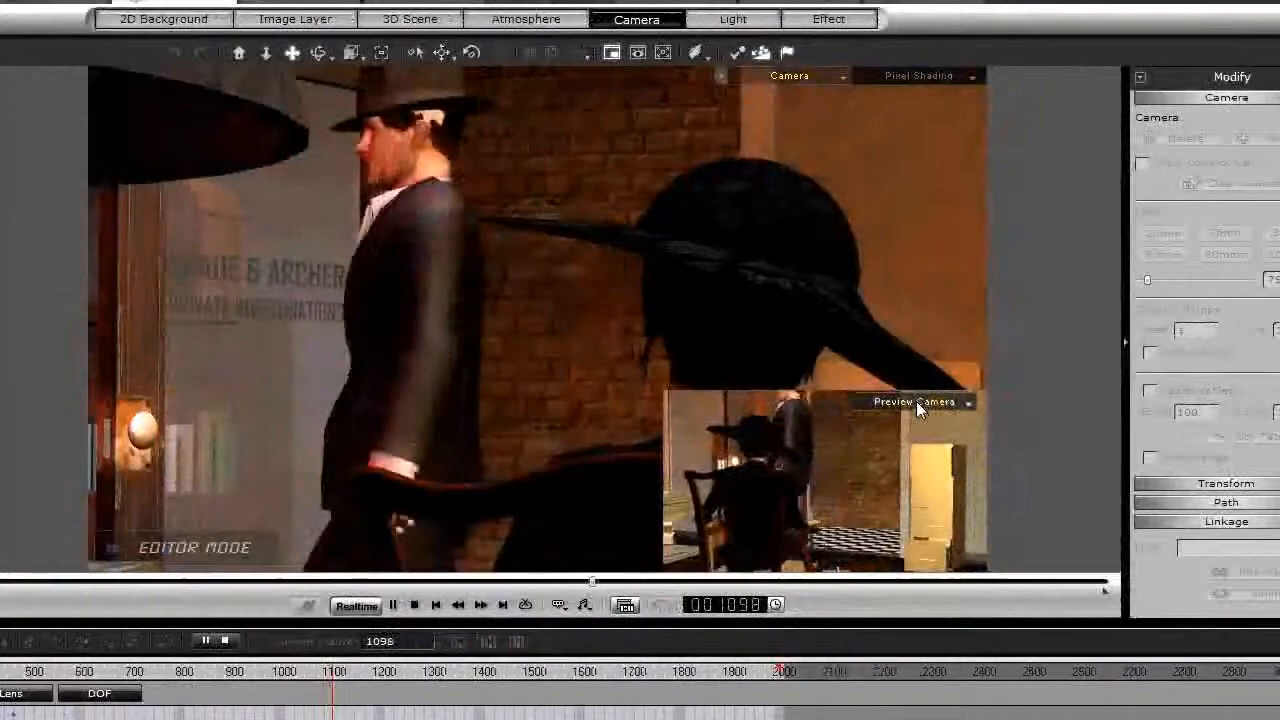
left_click(975, 401)
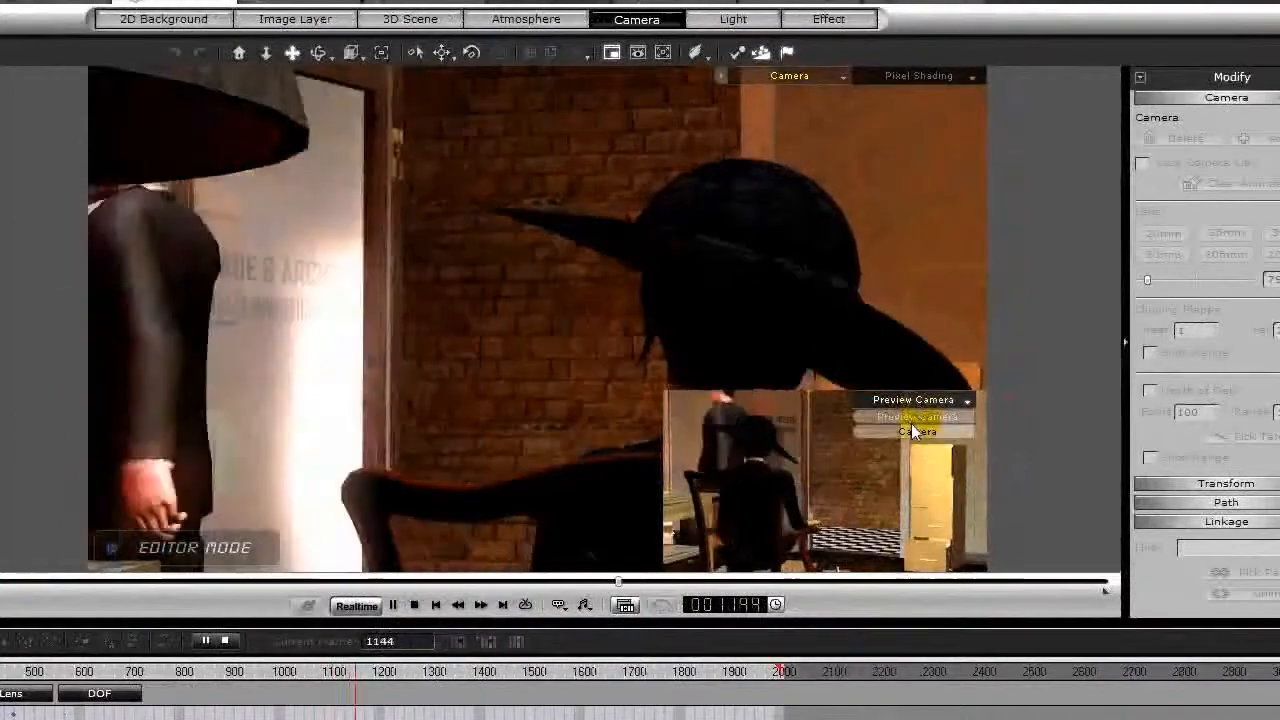
left_click(914, 431)
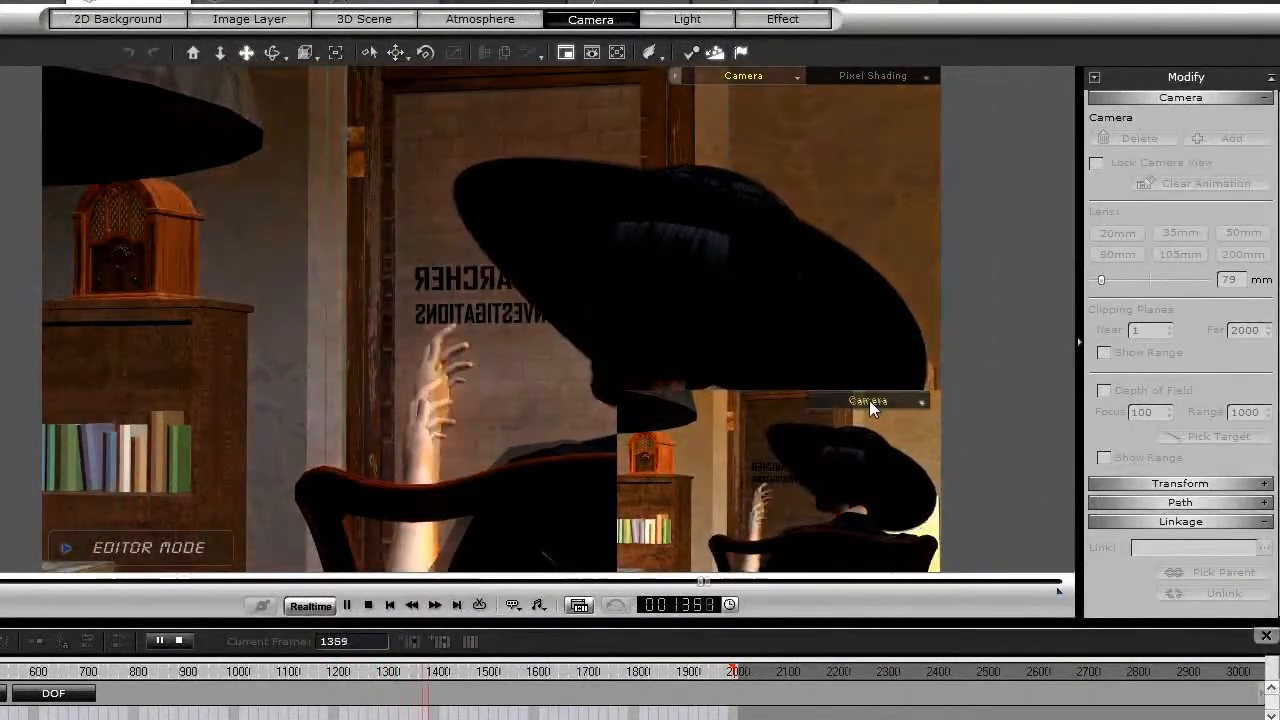
Step: Return the mini viewport to Preview Camera and turn it off, ending the playback
left_click(869, 400)
left_click(871, 418)
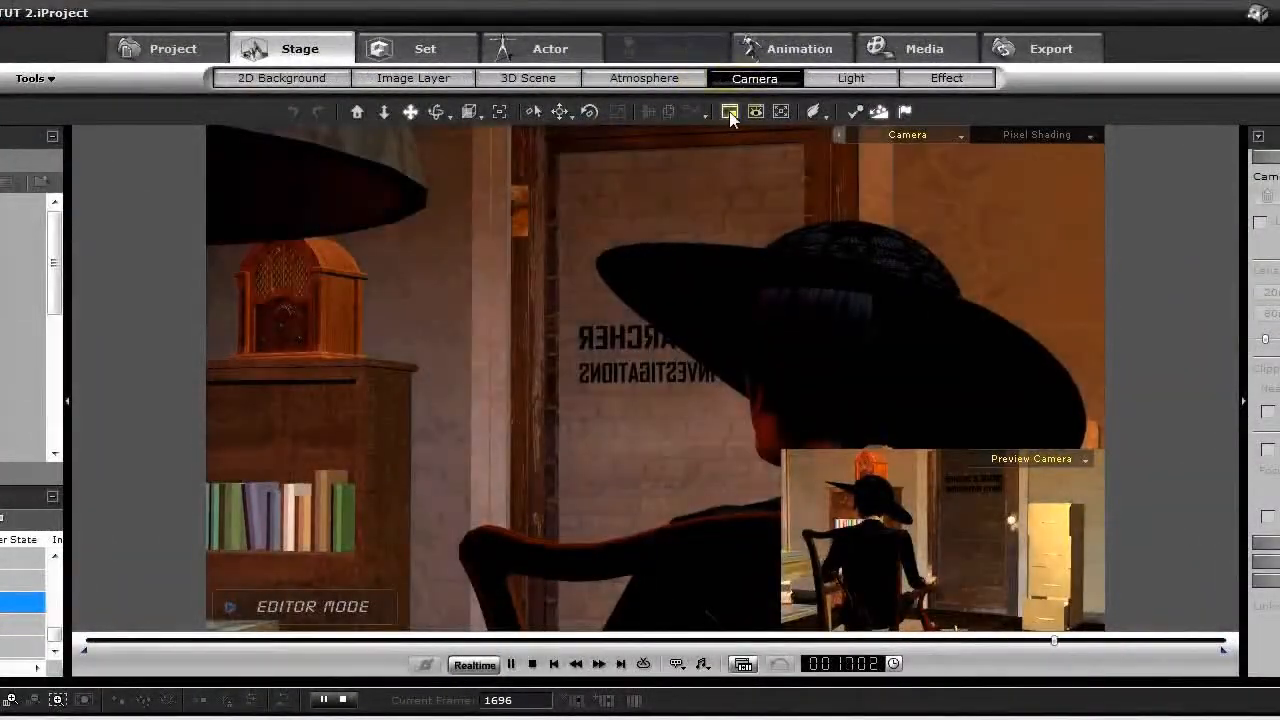
left_click(729, 112)
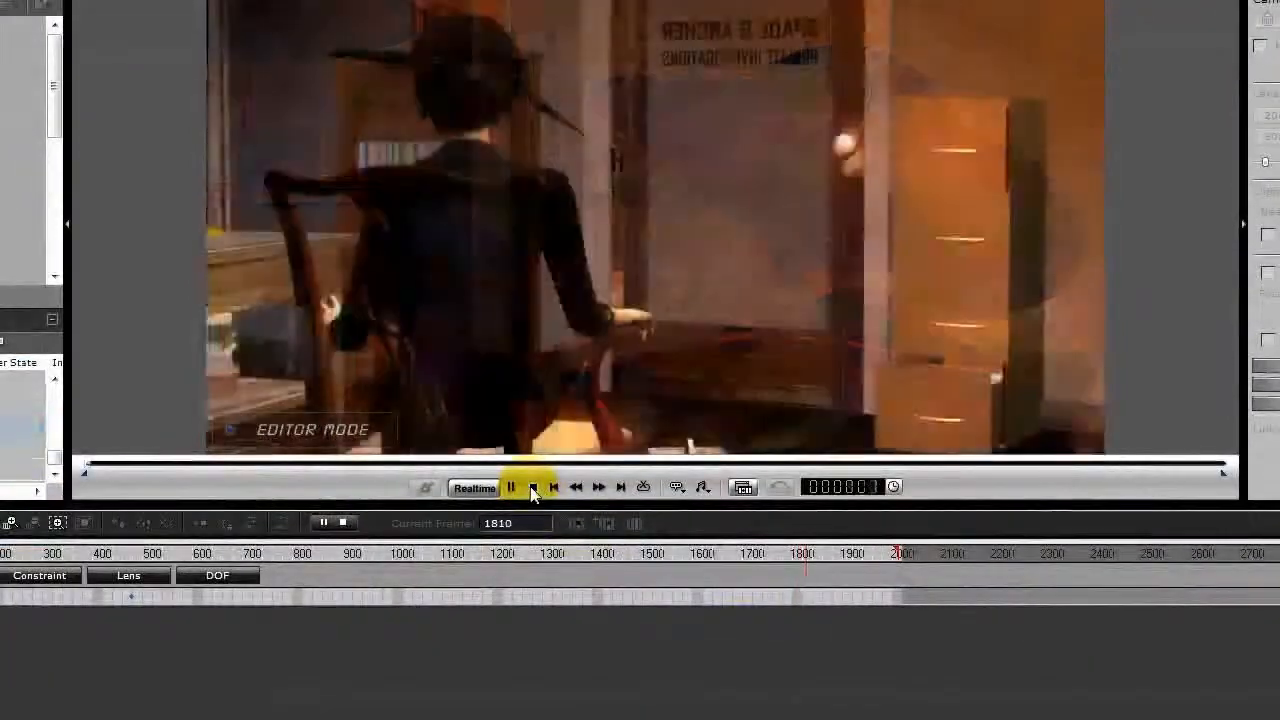
left_click(533, 488)
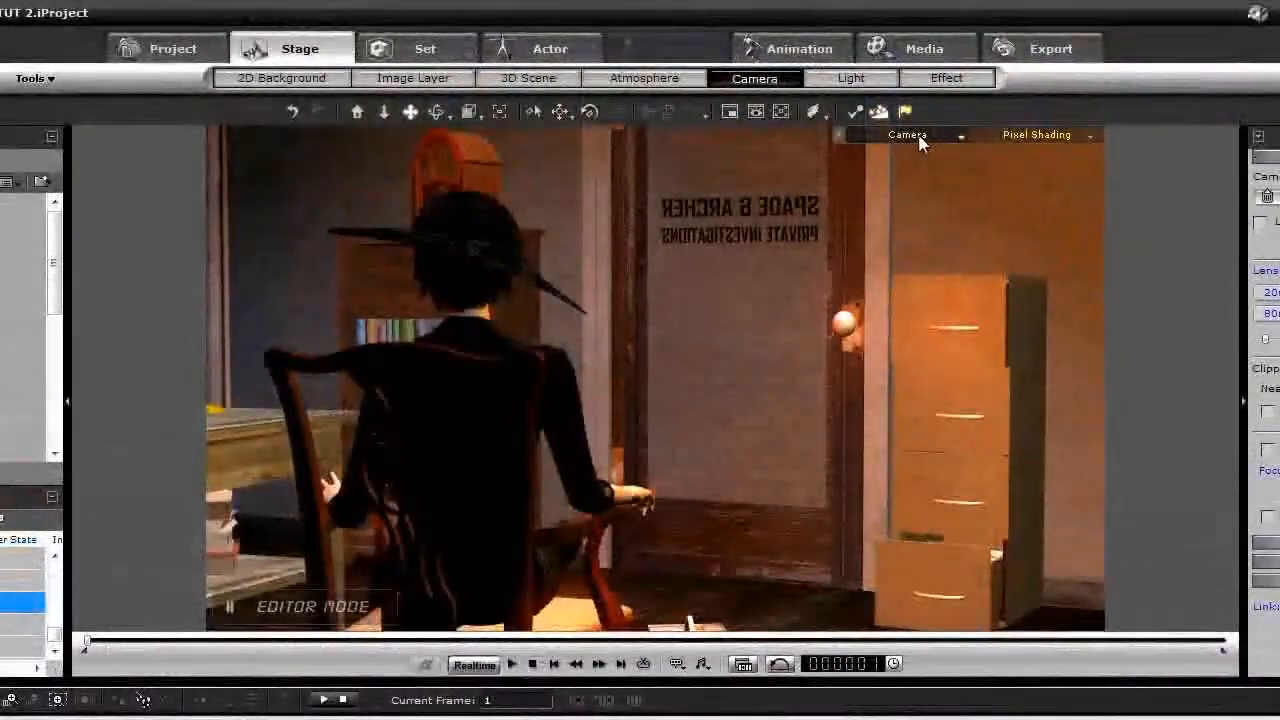
Step: Switch the main view to Preview Camera, select the seated woman, and frame a close side view of her arm on the chair
left_click(918, 137)
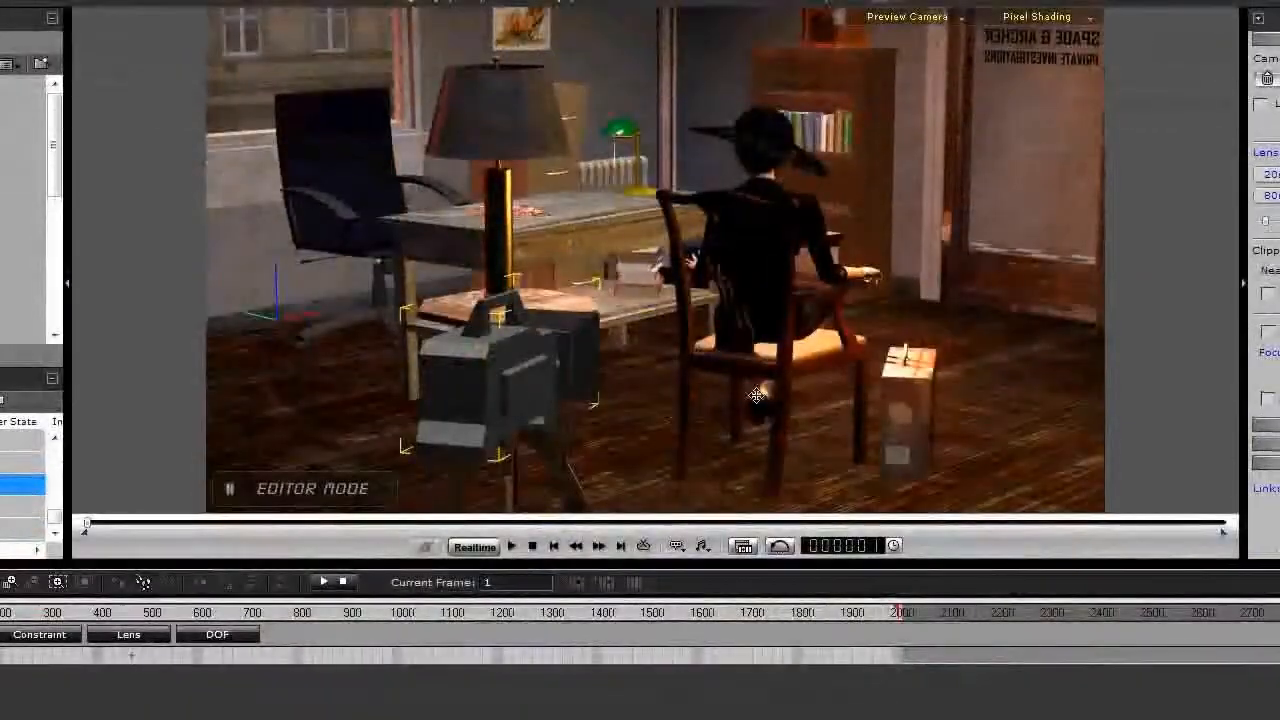
left_click_drag(838, 358, 750, 341)
scroll(750, 341, "up", 4)
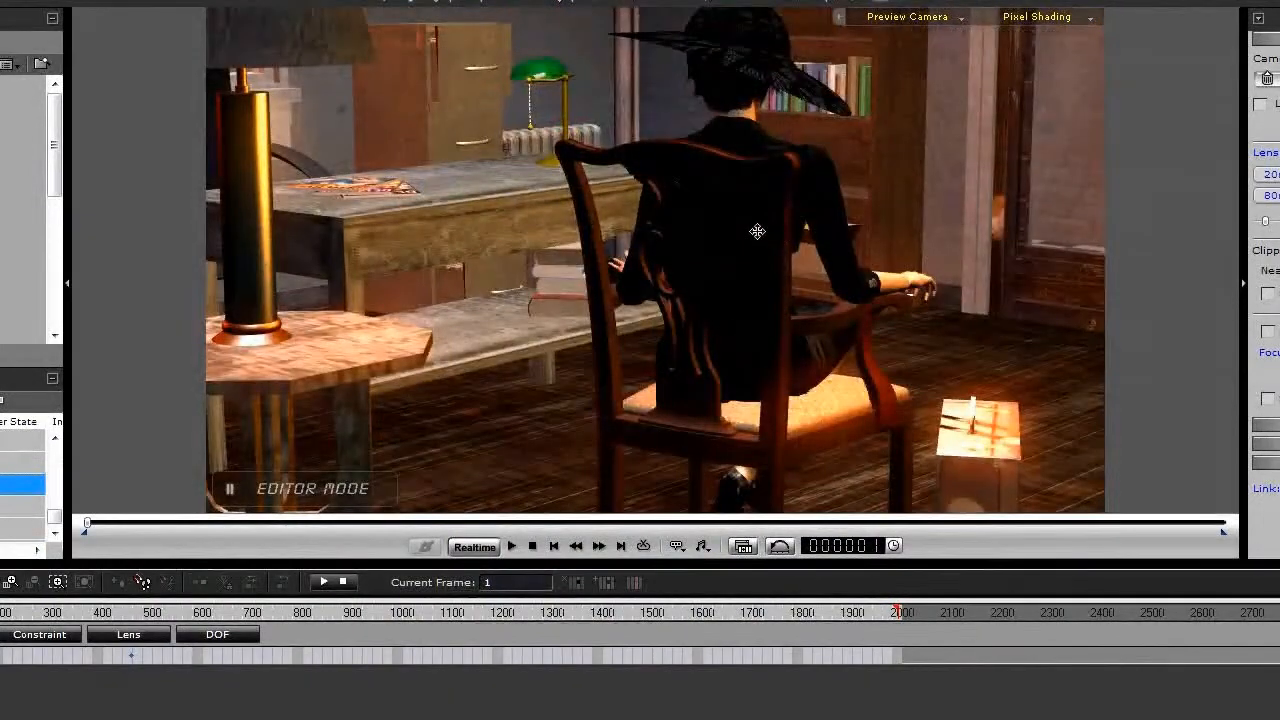
left_click(755, 231)
right_click_drag(915, 310, 761, 327)
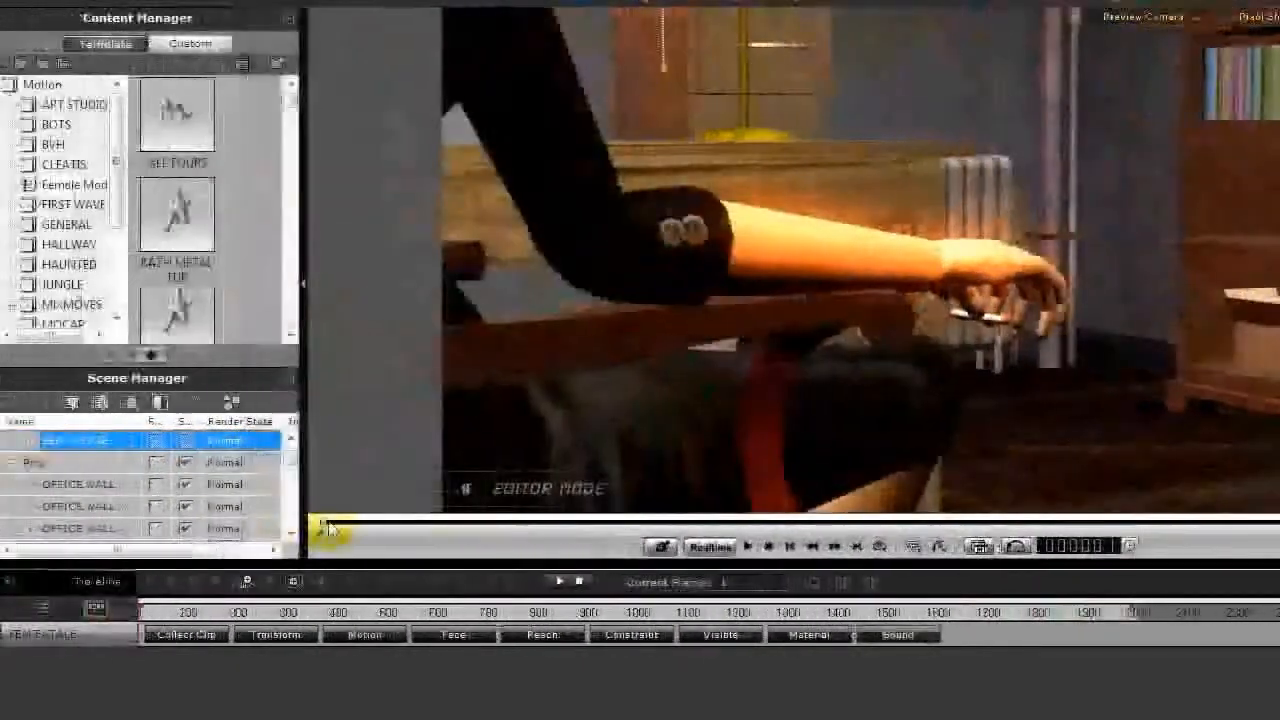
Step: Scrub to frame 252, reframe on the woman's head from behind, and briefly play the scene from frame 1
left_click_drag(350, 532, 434, 535)
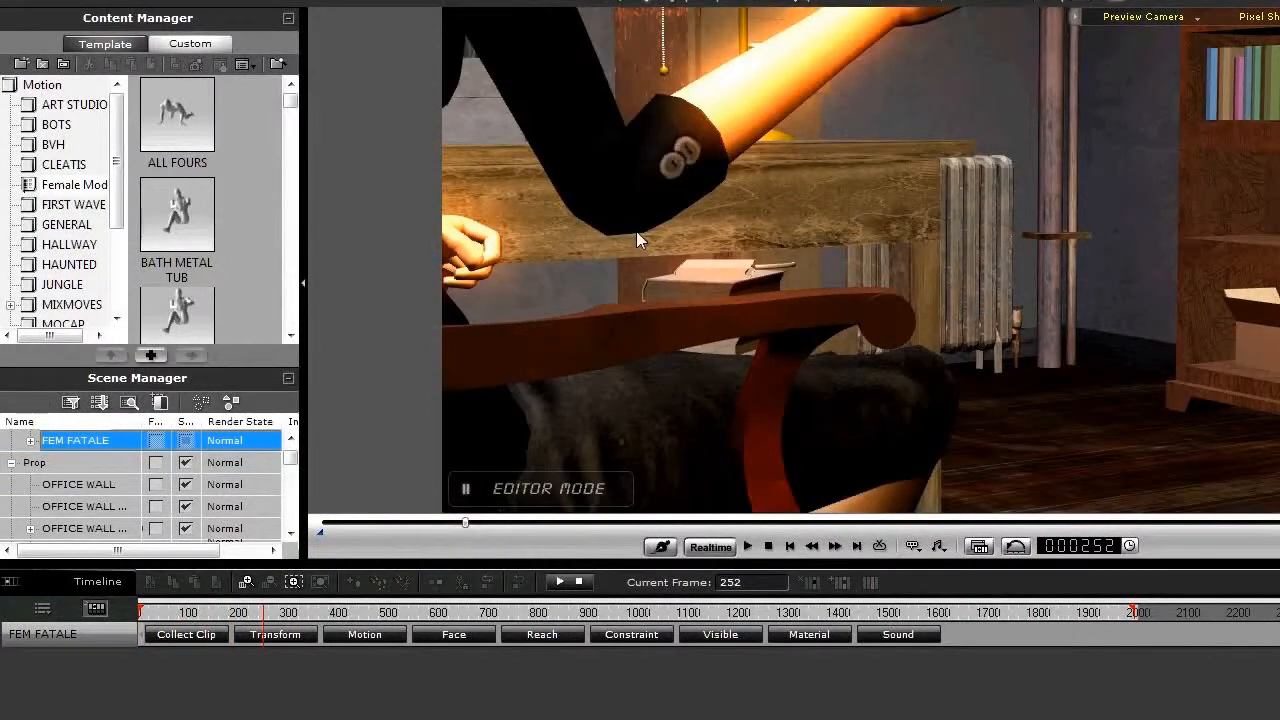
right_click_drag(636, 240, 927, 401)
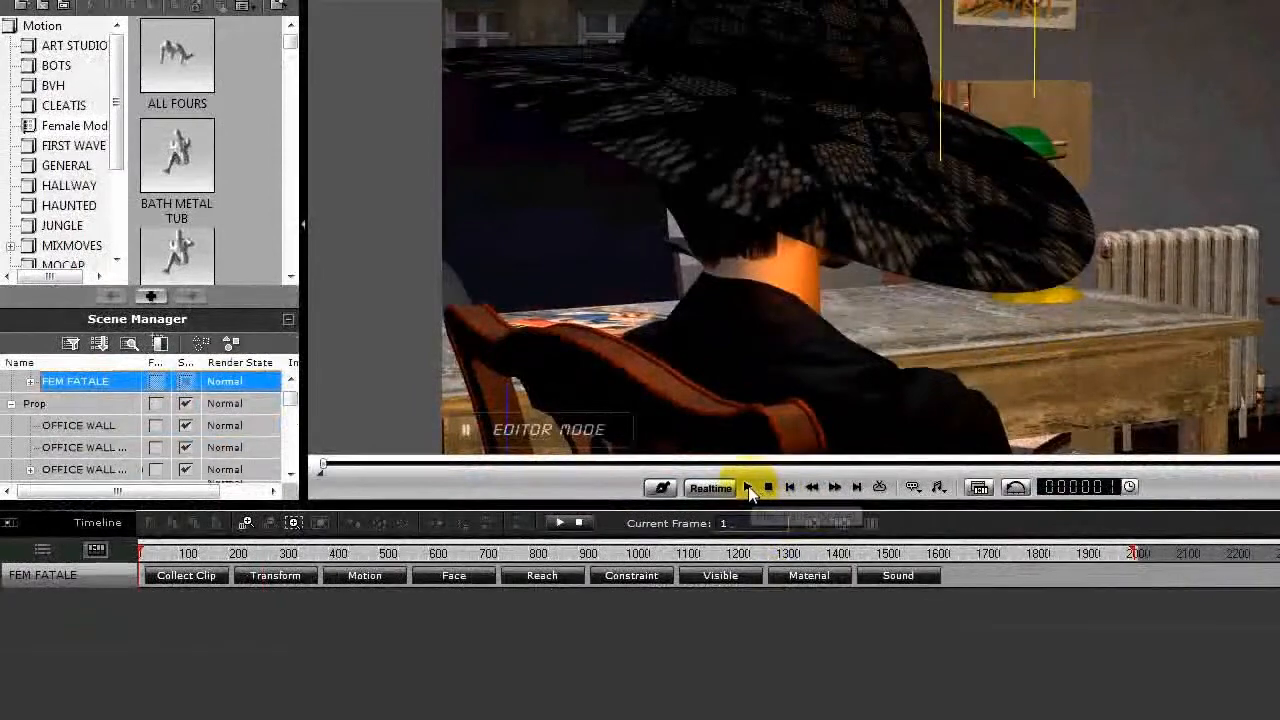
key("space")
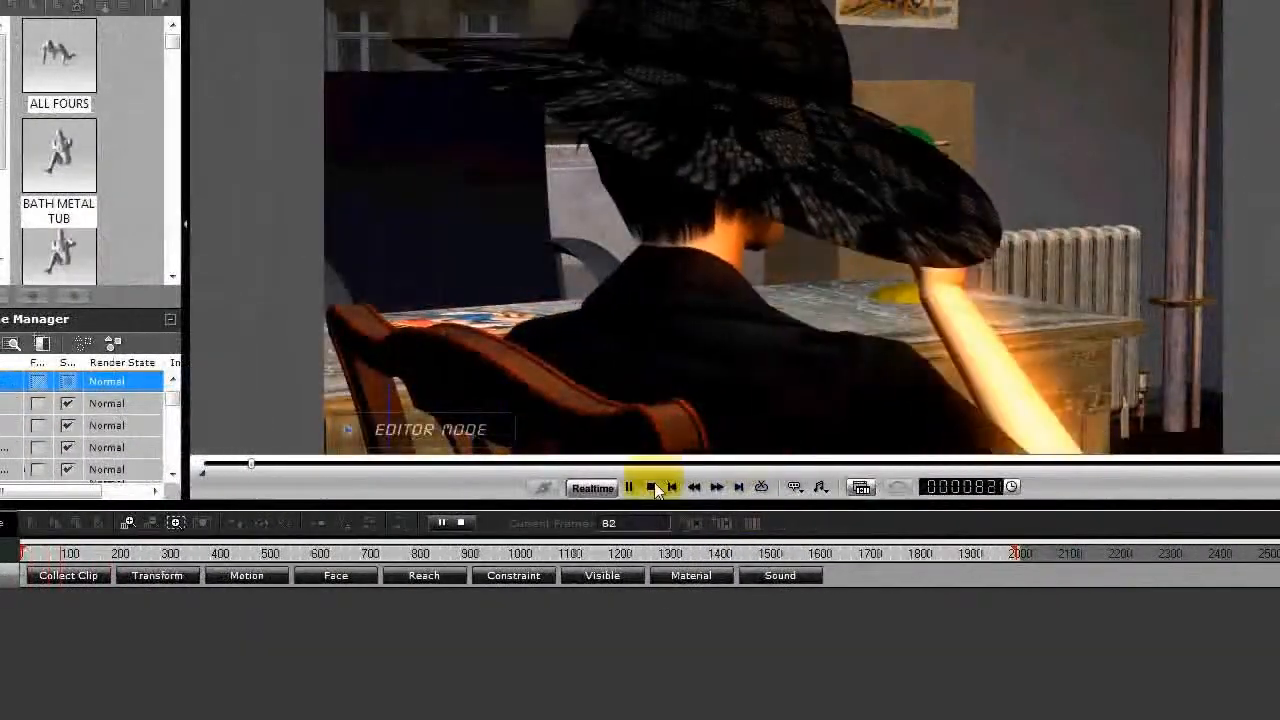
left_click(652, 487)
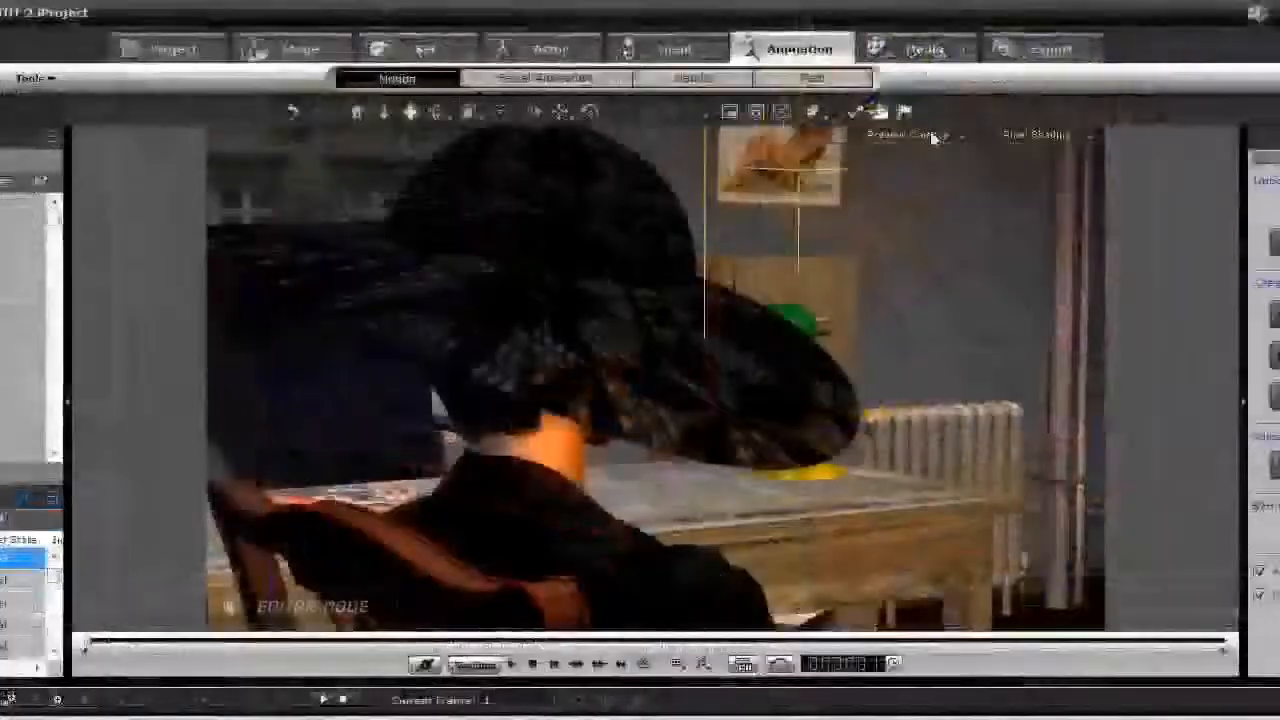
Step: Reframe the Preview Camera at frame 1 on the woman's forearm resting on the chair arm and add a new camera from it
left_click(906, 134)
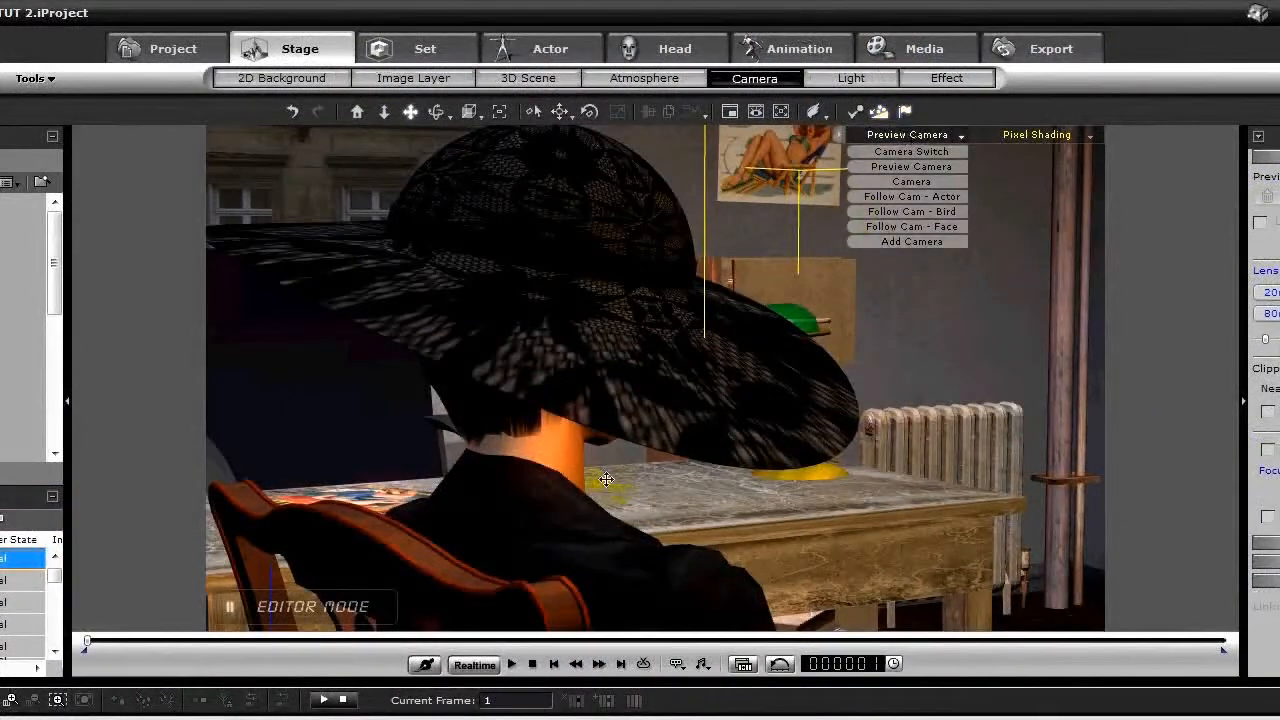
left_click(880, 136)
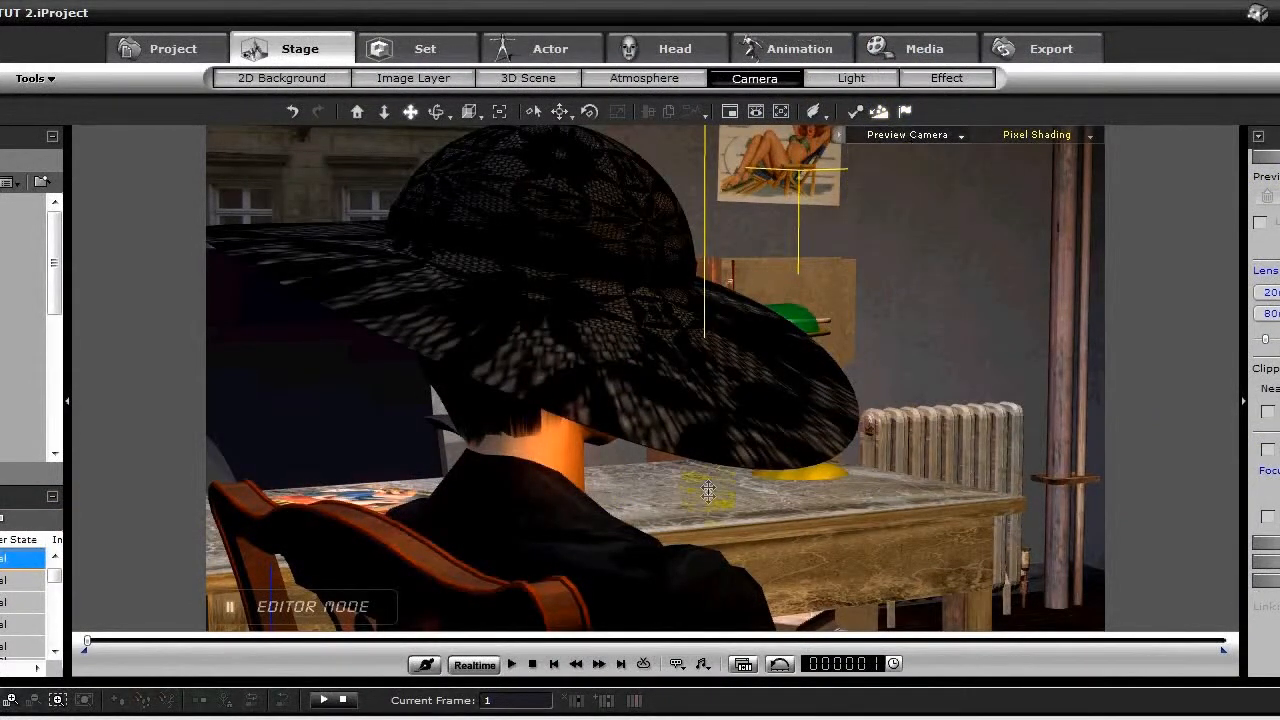
left_click_drag(705, 483, 566, 318)
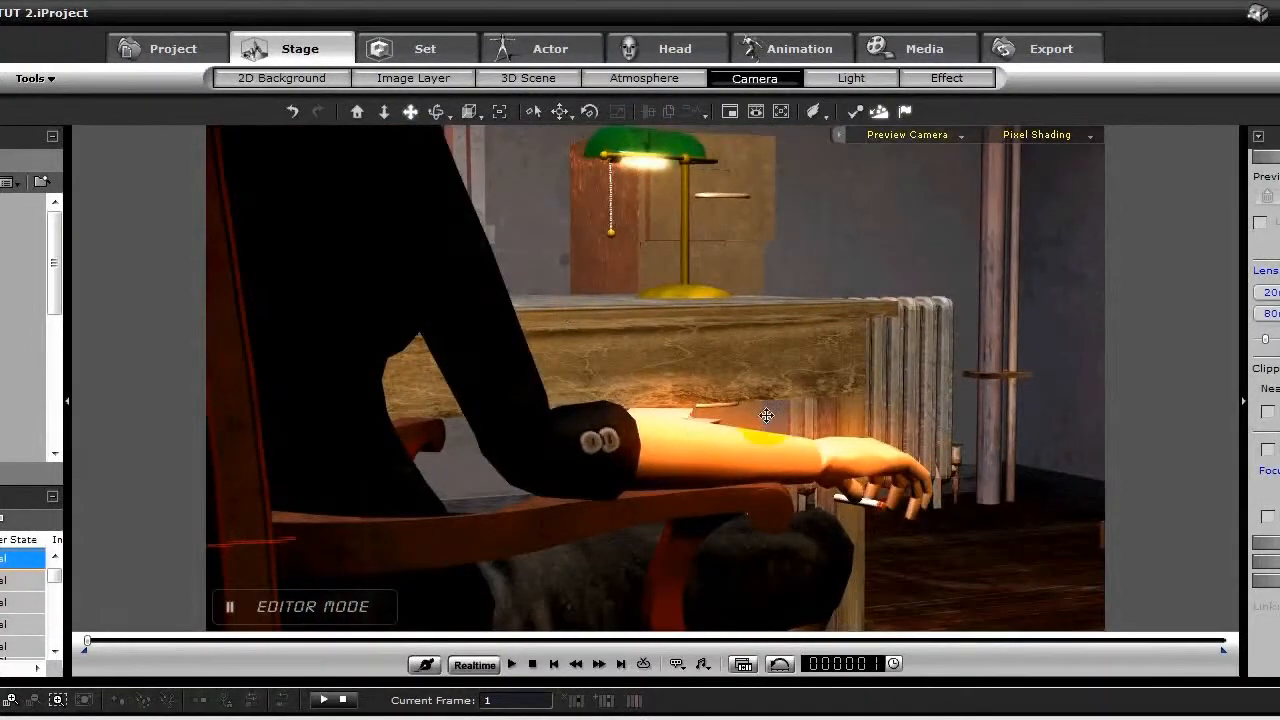
left_click_drag(766, 415, 732, 392)
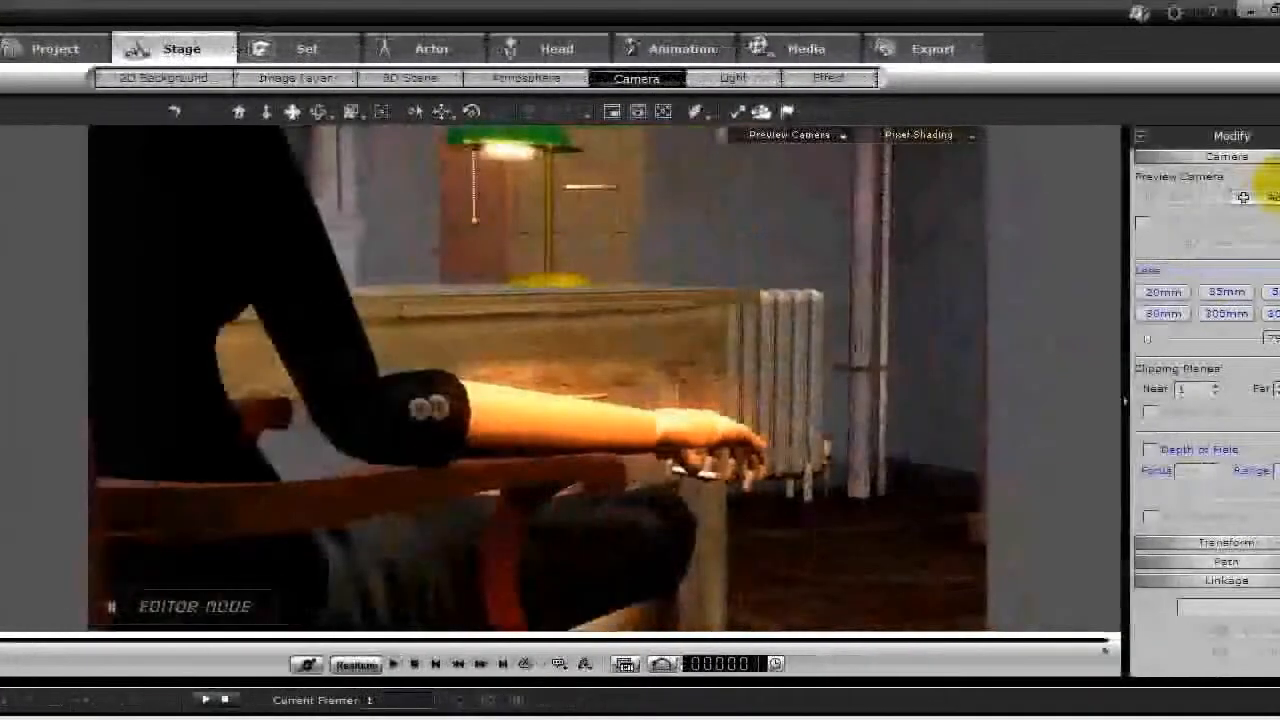
left_click(1279, 197)
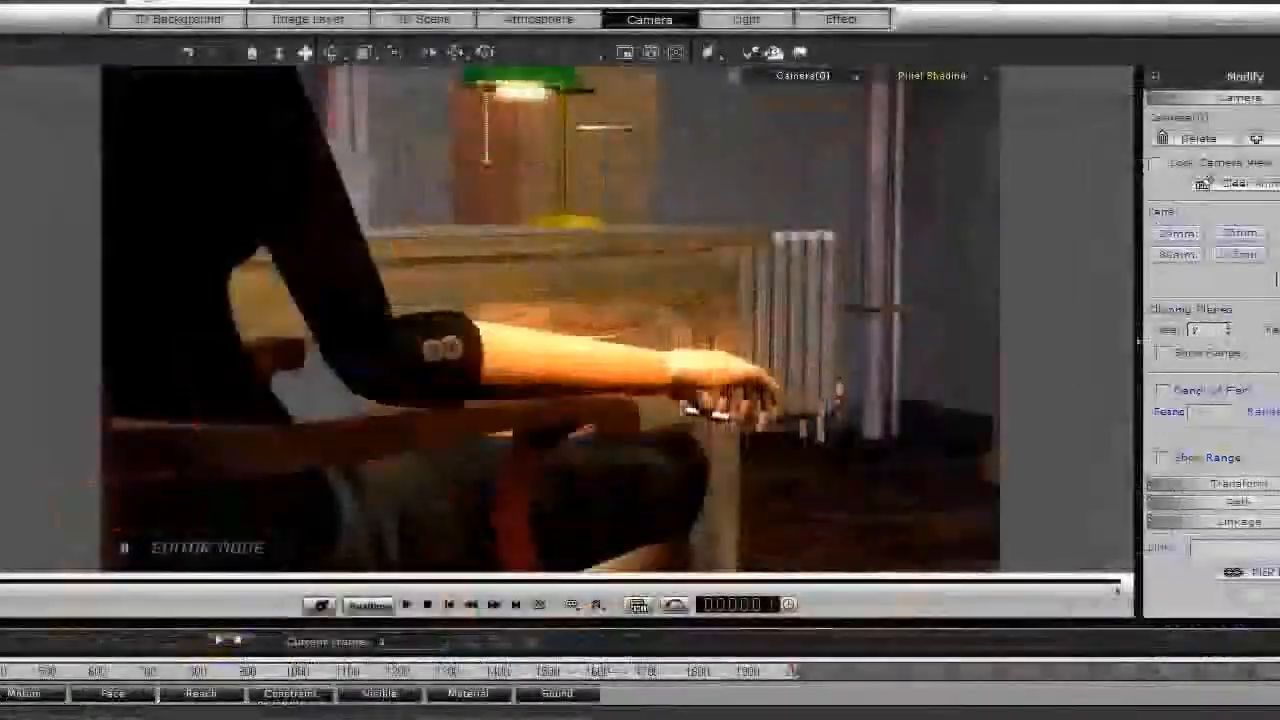
Step: Move to frame 169 and reframe the new camera from behind onto the woman's head and raised hand
left_click(105, 530)
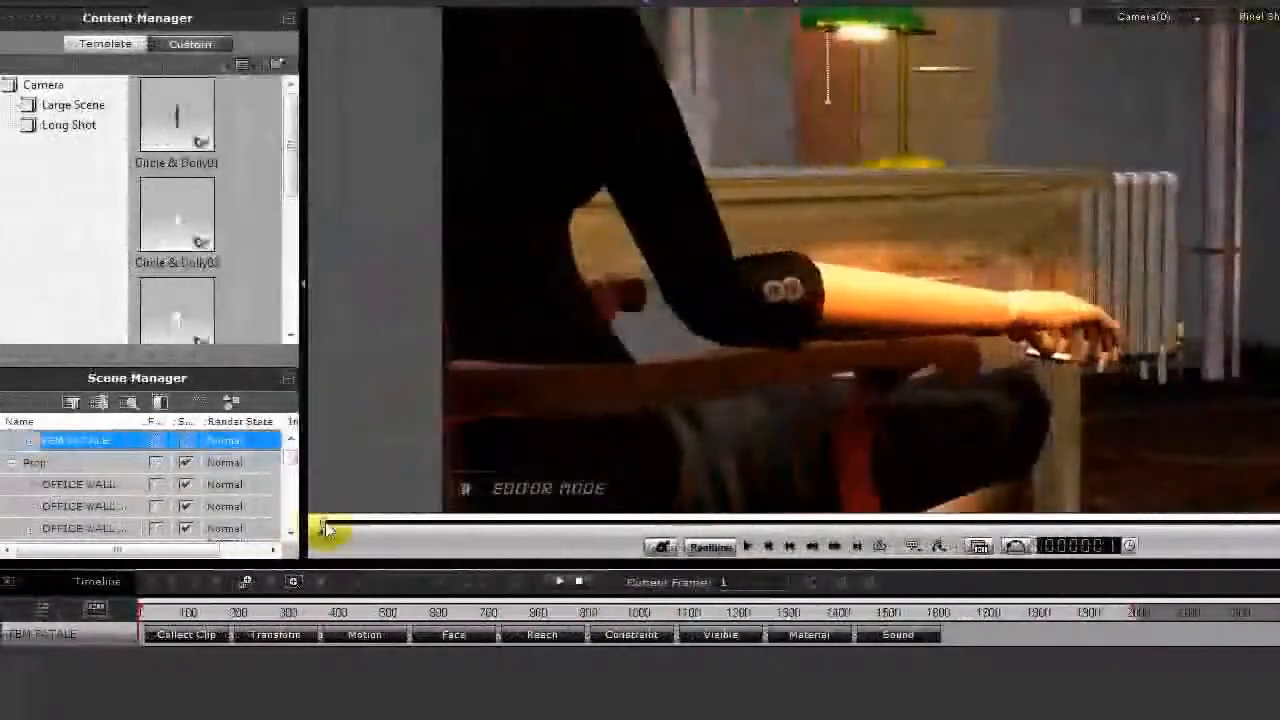
left_click_drag(106, 530, 187, 521)
left_click_drag(410, 521, 420, 521)
middle_click_drag(561, 288, 872, 362)
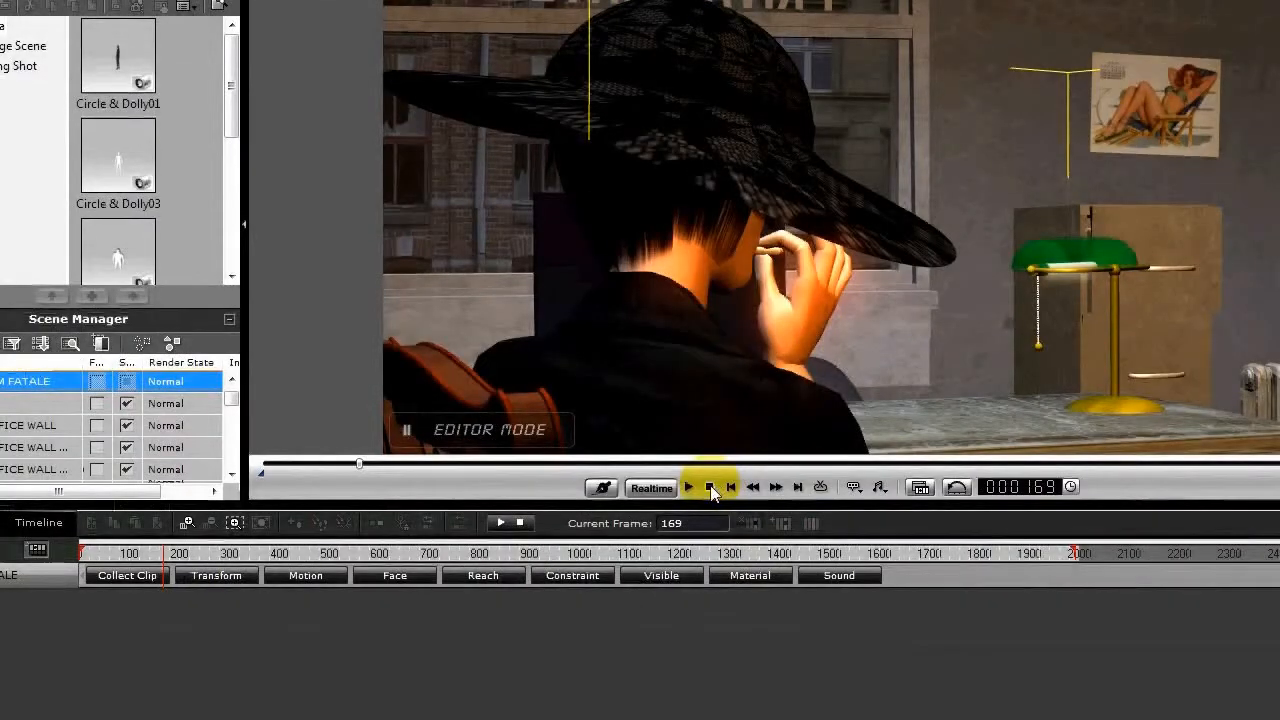
Step: Return to frame 1, play the new camera's move, and stop the playback
left_click(729, 485)
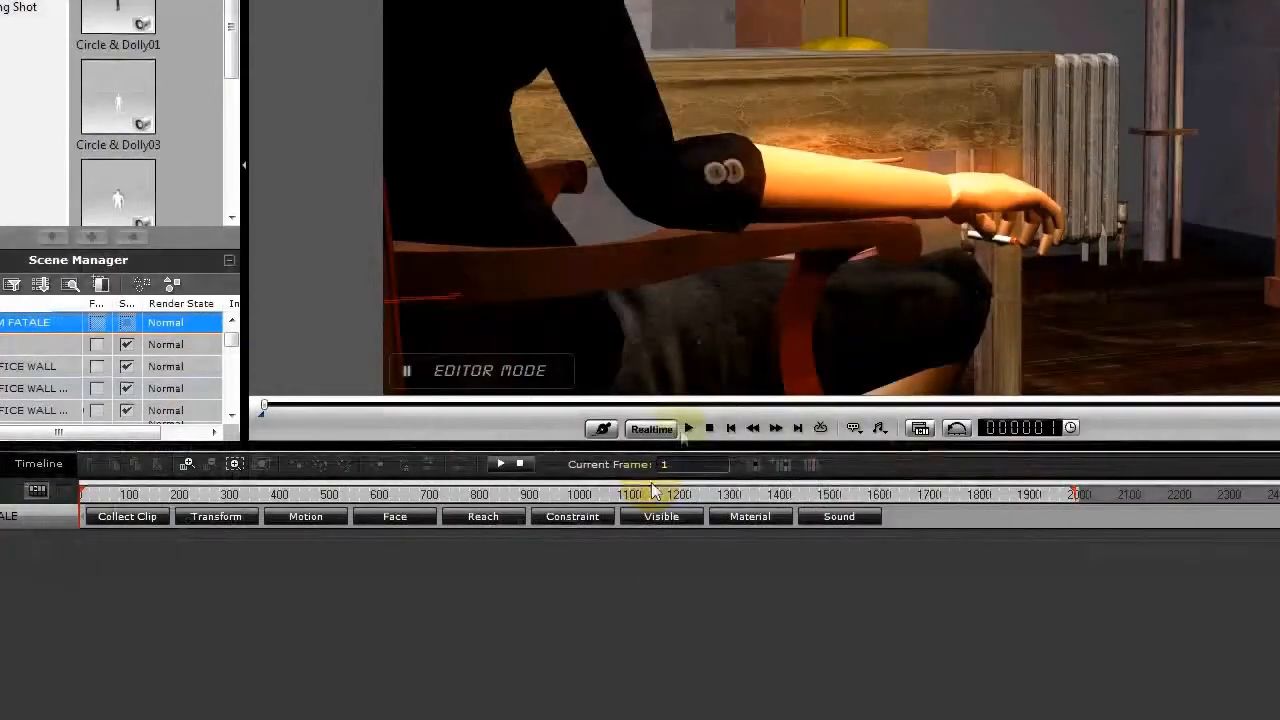
left_click(687, 425)
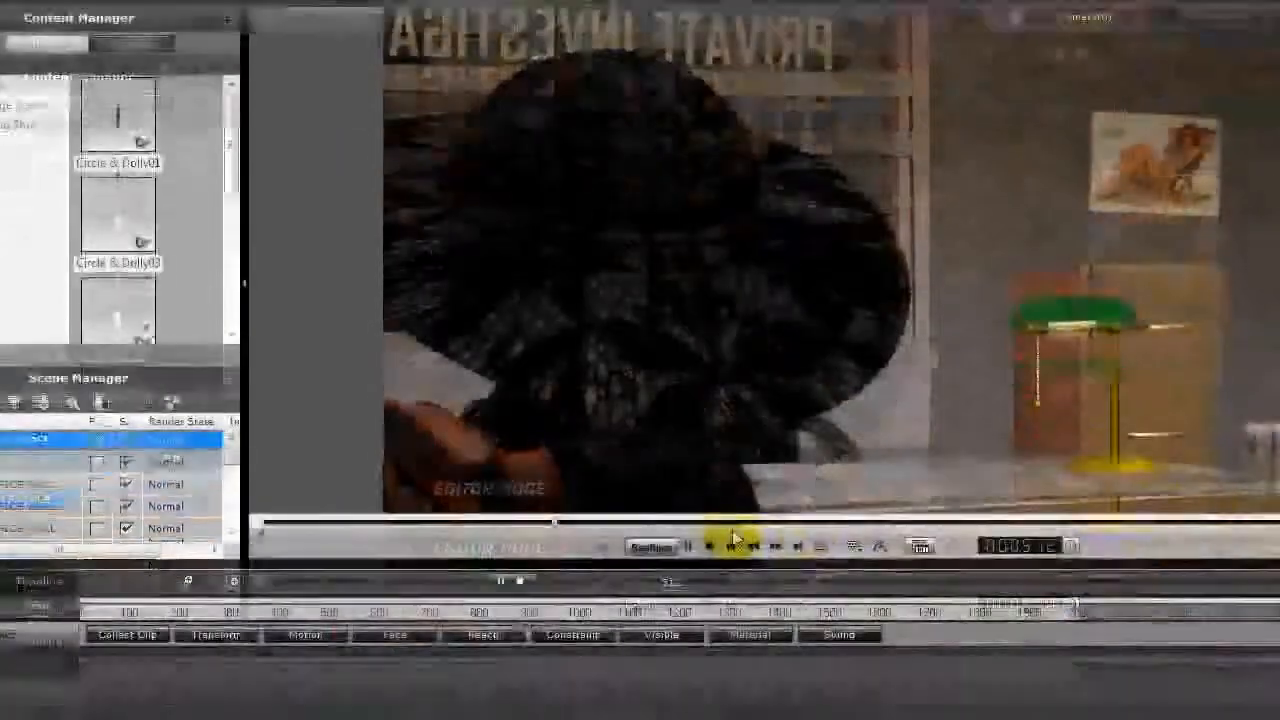
left_click(731, 538)
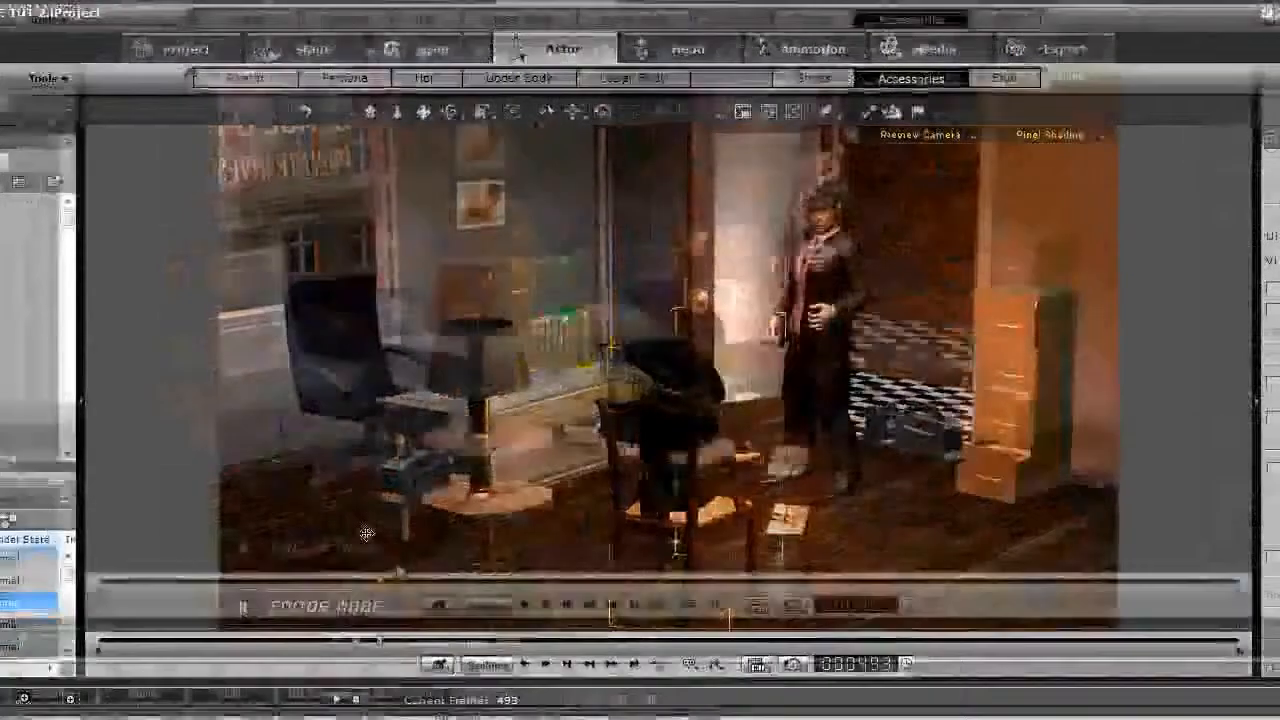
Step: Scrub the scene to frame 415 and bring the Preview Camera in close to the standing man
left_click_drag(318, 651, 266, 651)
left_click_drag(326, 532, 142, 532)
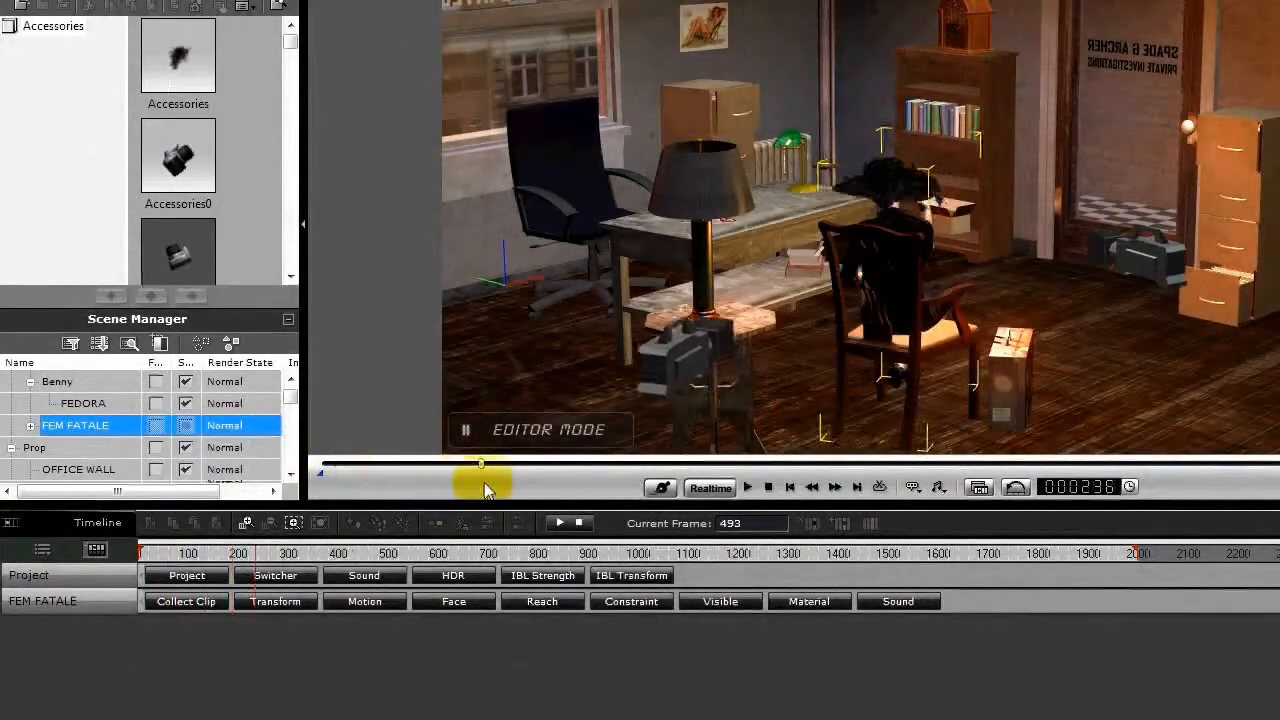
left_click_drag(484, 488, 558, 486)
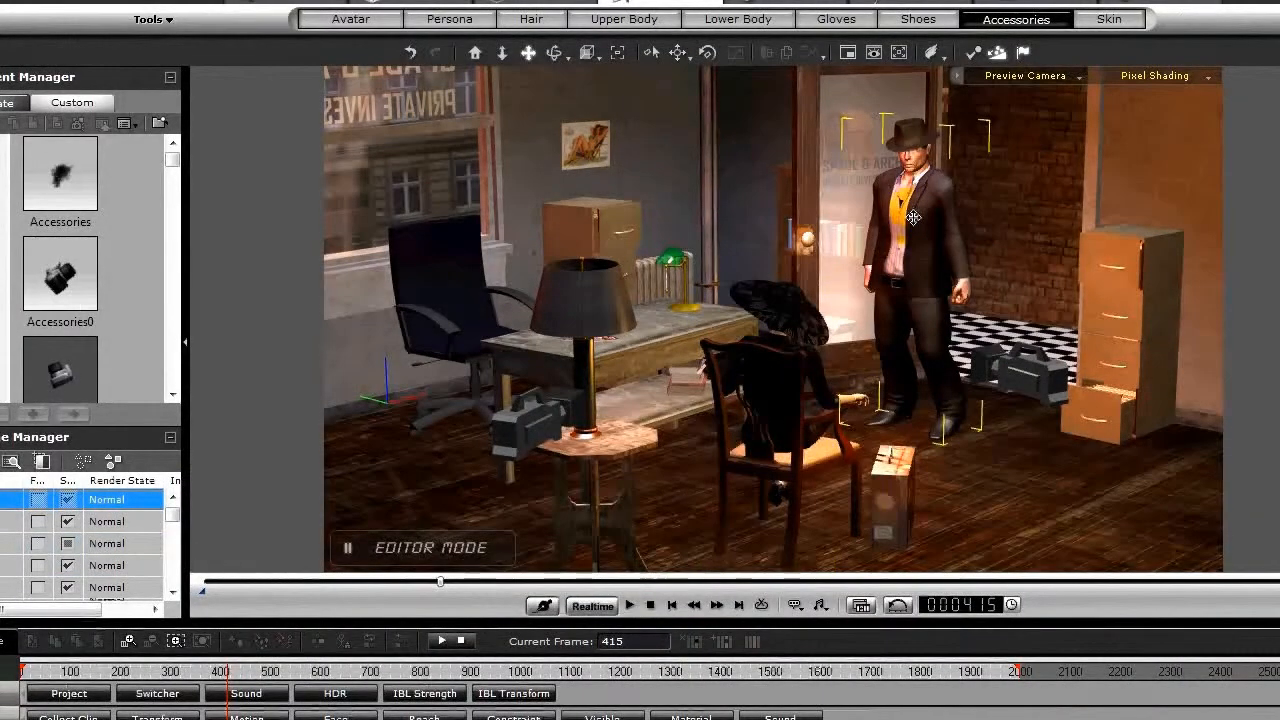
scroll(915, 217, "up", 3)
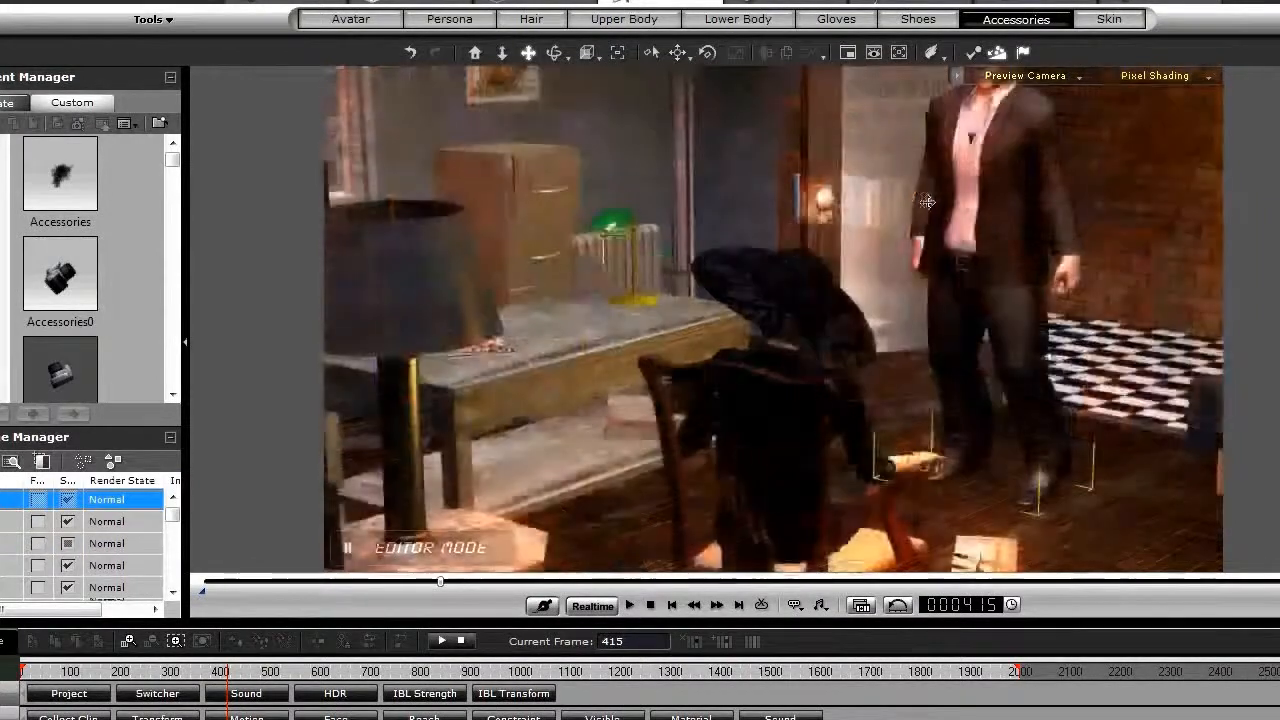
scroll(745, 382, "up", 5)
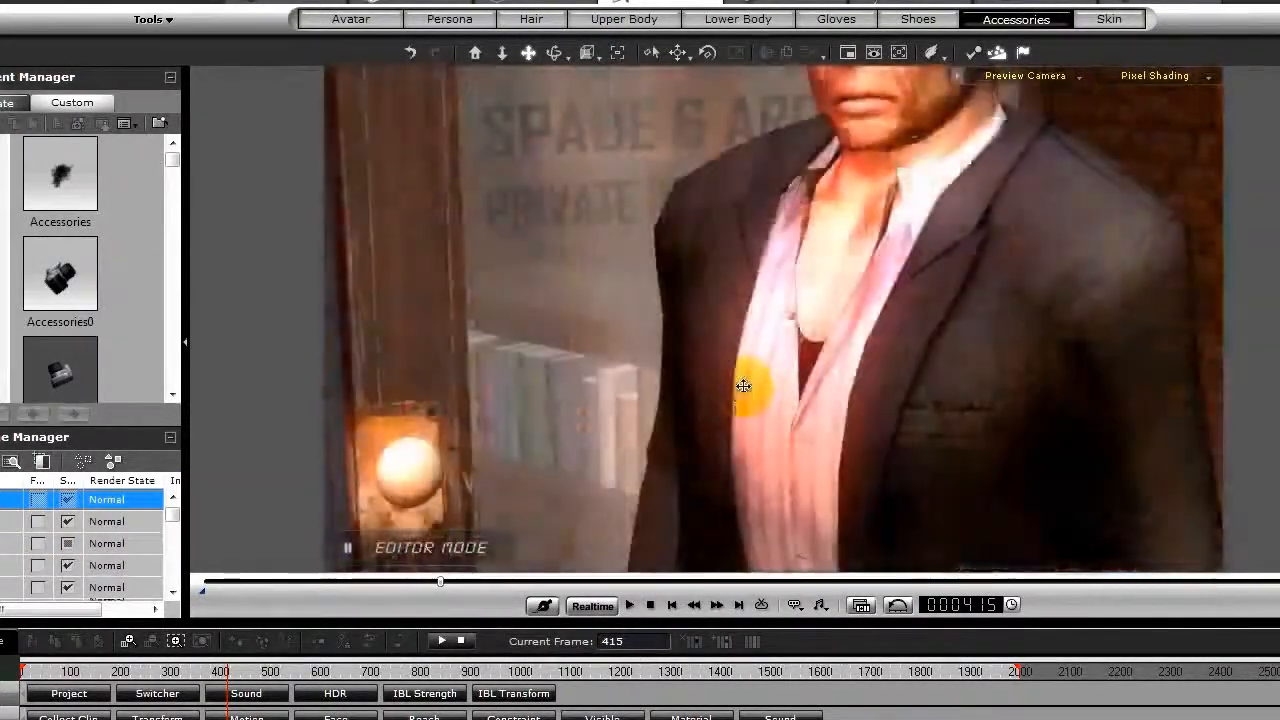
Step: Frame the seated woman over the standing man's shoulder with the Preview Camera and add another camera from this view
right_click_drag(832, 356, 620, 376)
left_click_drag(857, 260, 853, 457)
right_click_drag(854, 457, 706, 386)
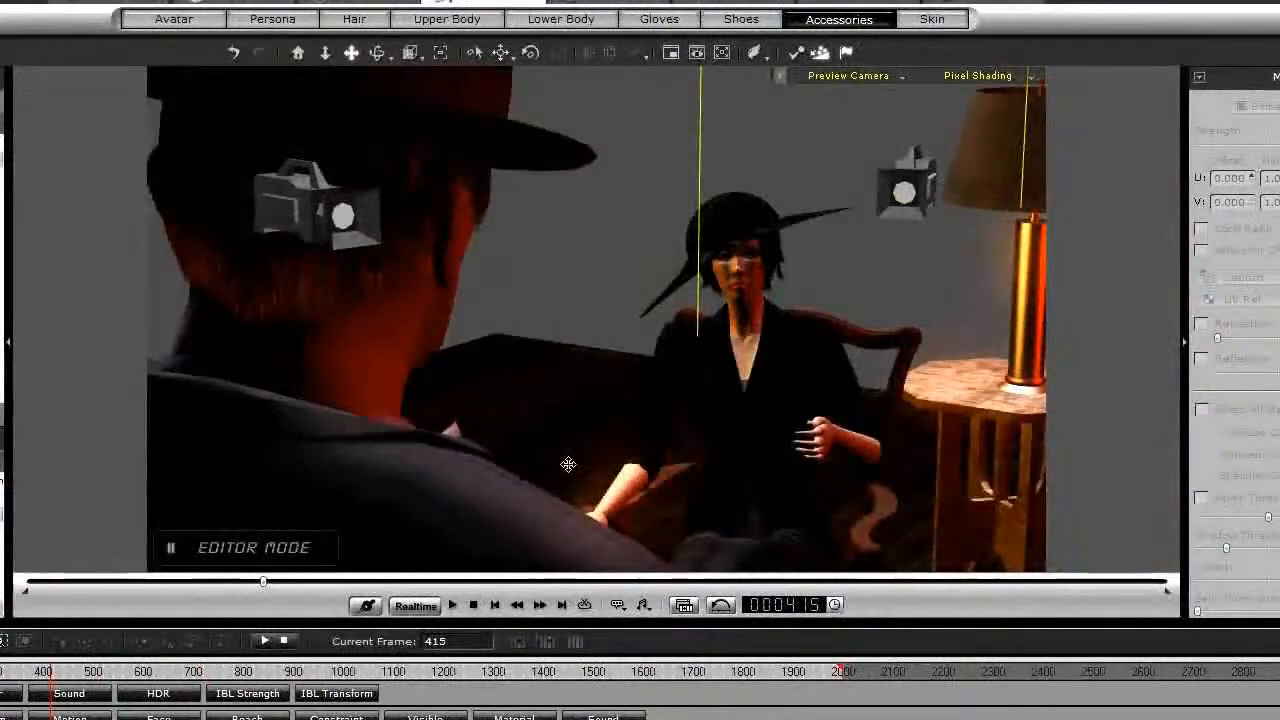
left_click_drag(514, 456, 531, 457)
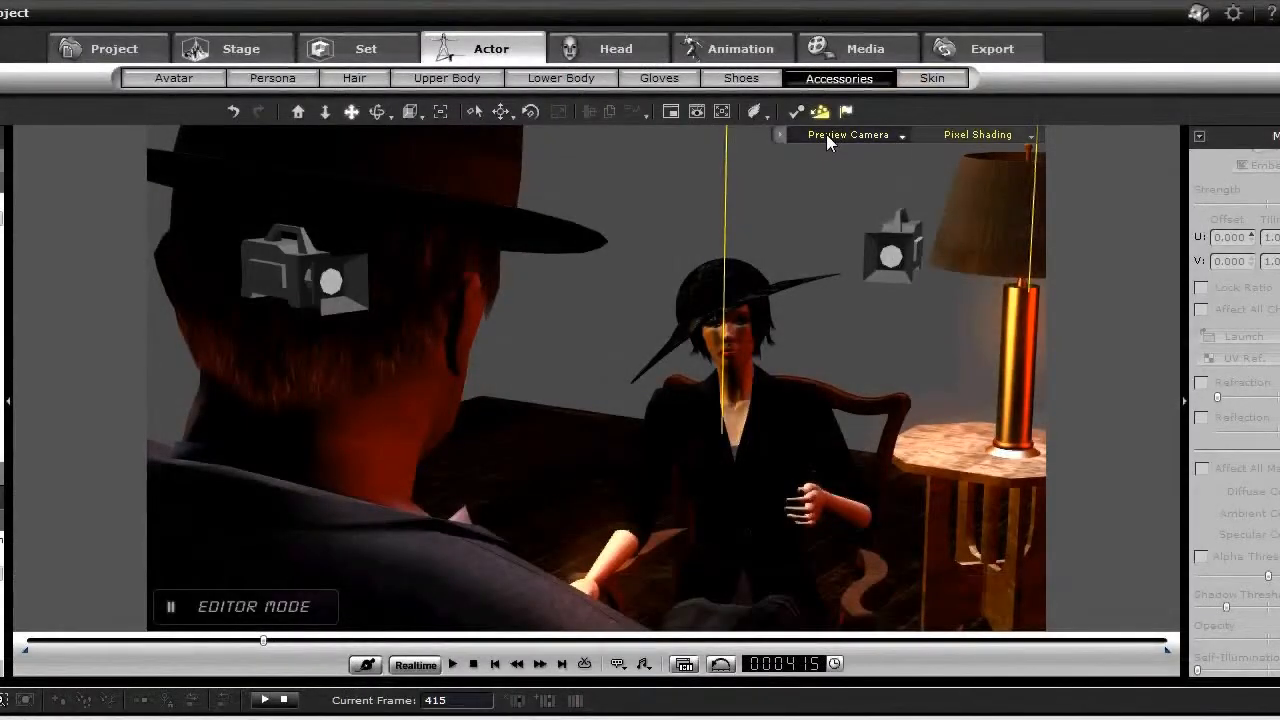
left_click(848, 134)
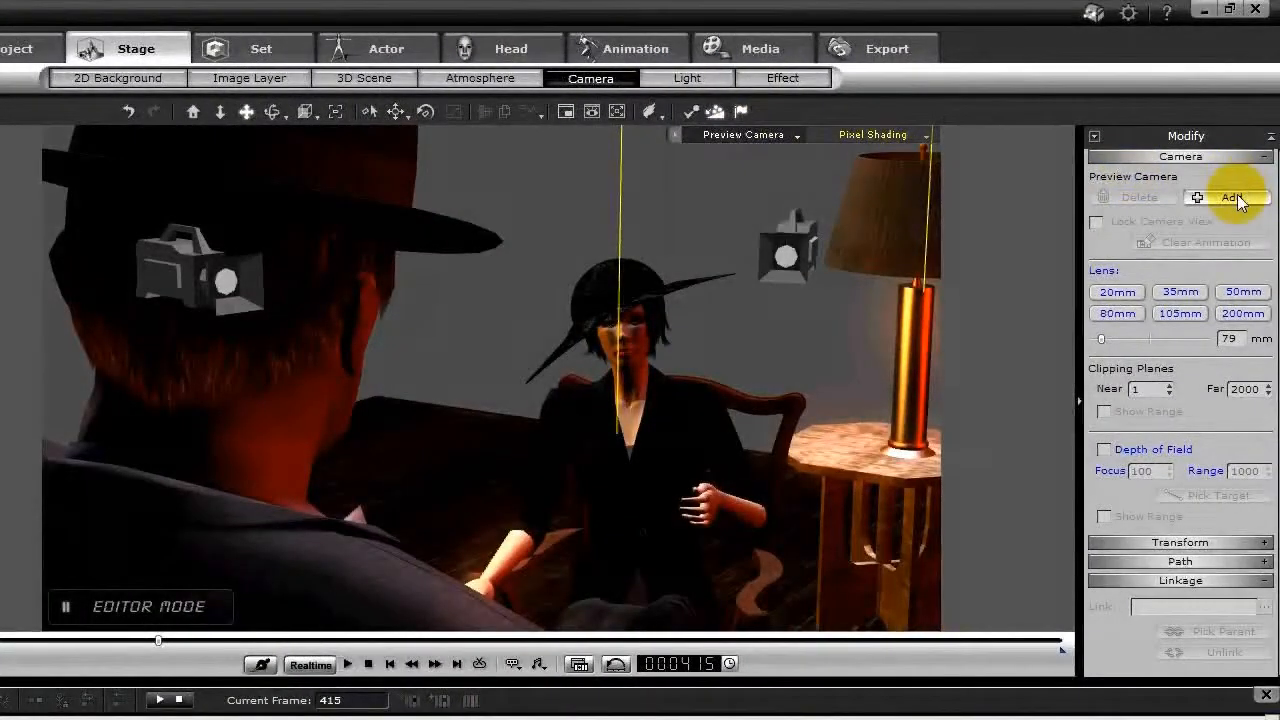
left_click(1237, 196)
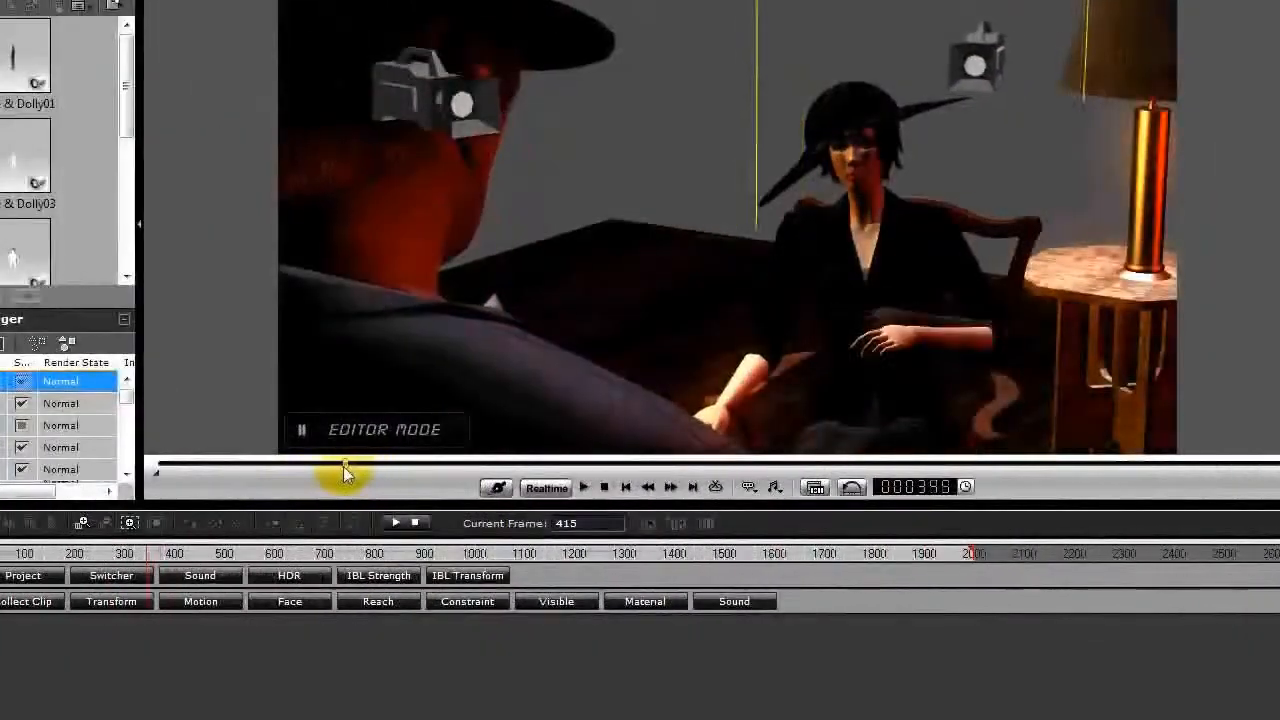
Step: Scrub back to frame 257, play the scene through the over-the-shoulder camera, and halt the playback
left_click_drag(343, 466, 306, 466)
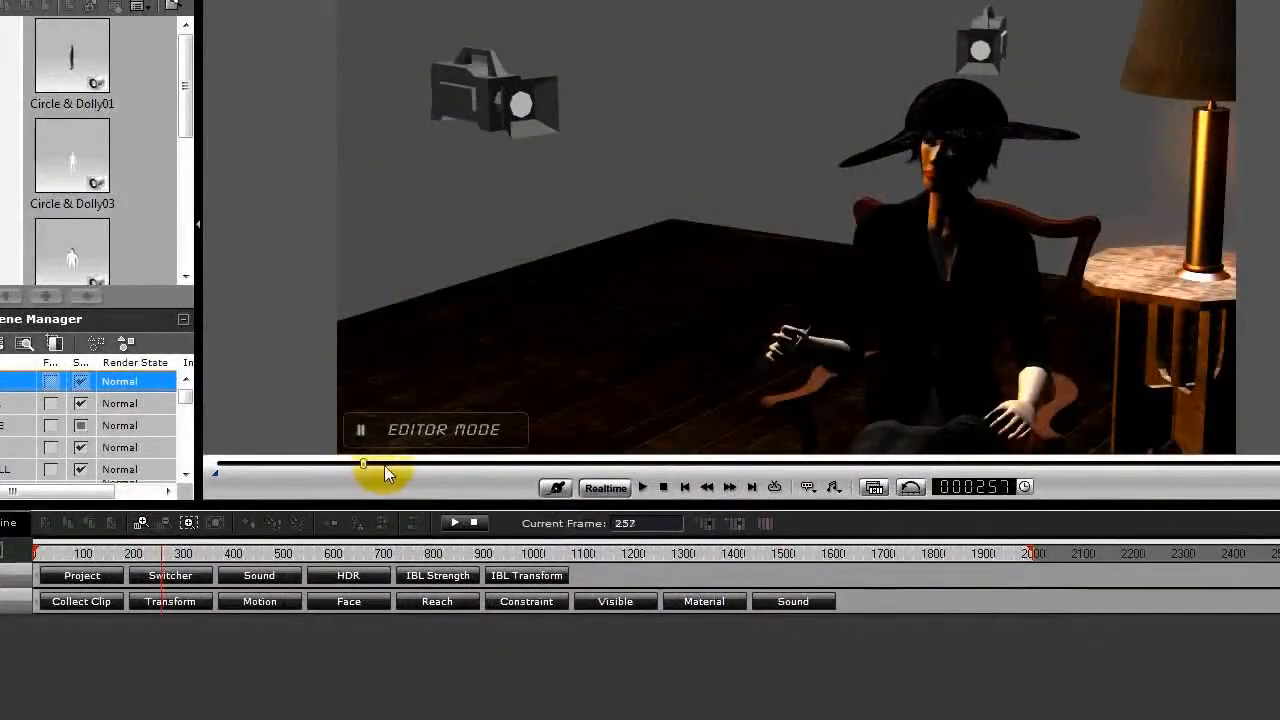
key("space")
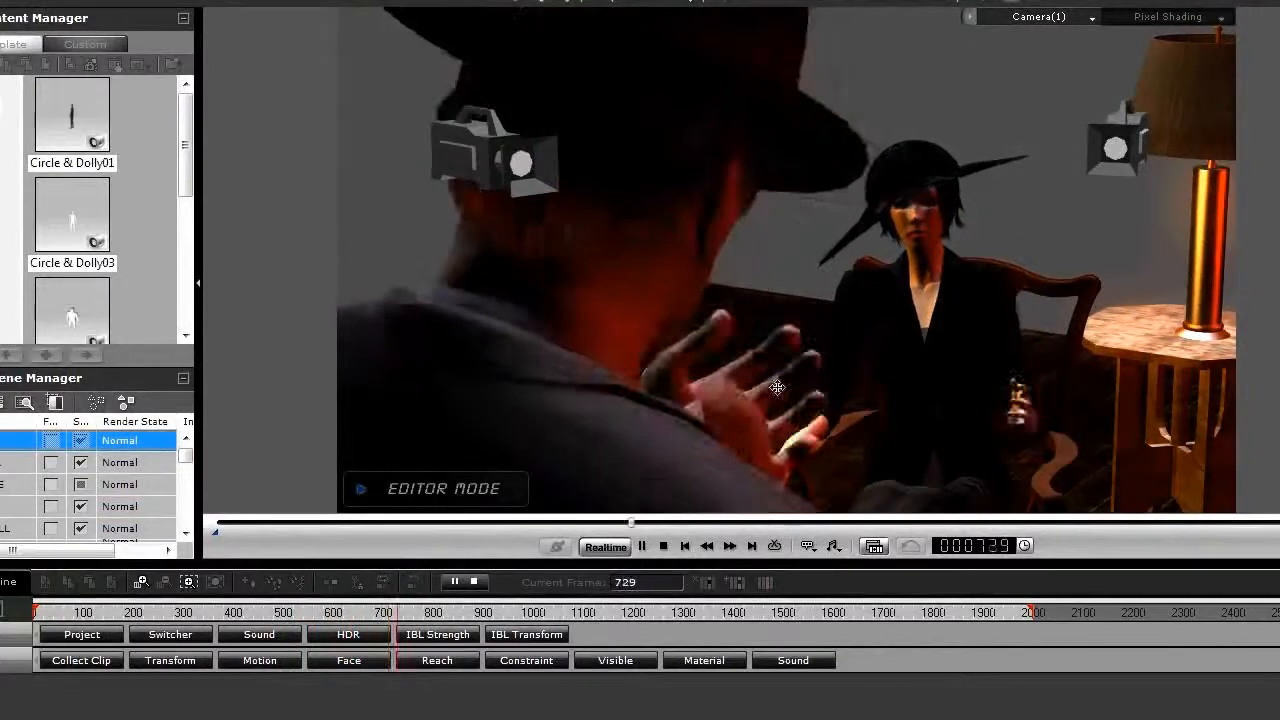
left_click(663, 545)
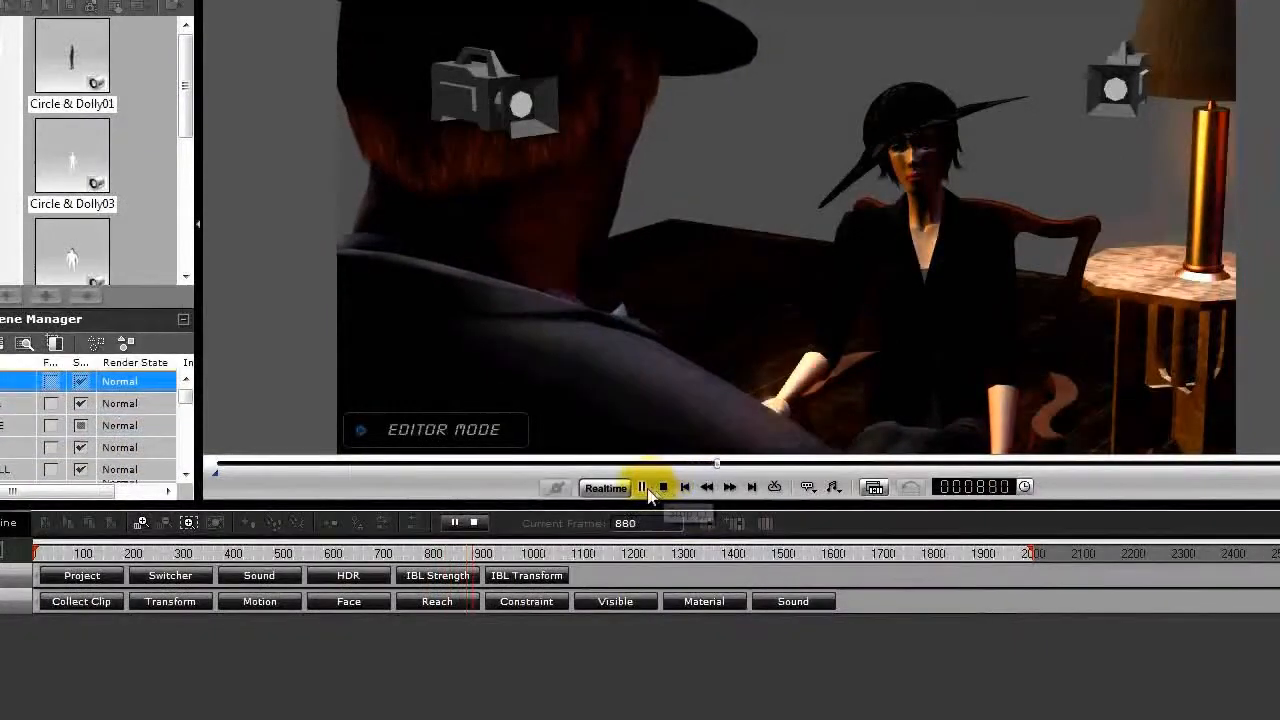
Step: Pause the playback and limit the playback range to start at frame 271 and end at frame 1160
left_click(646, 487)
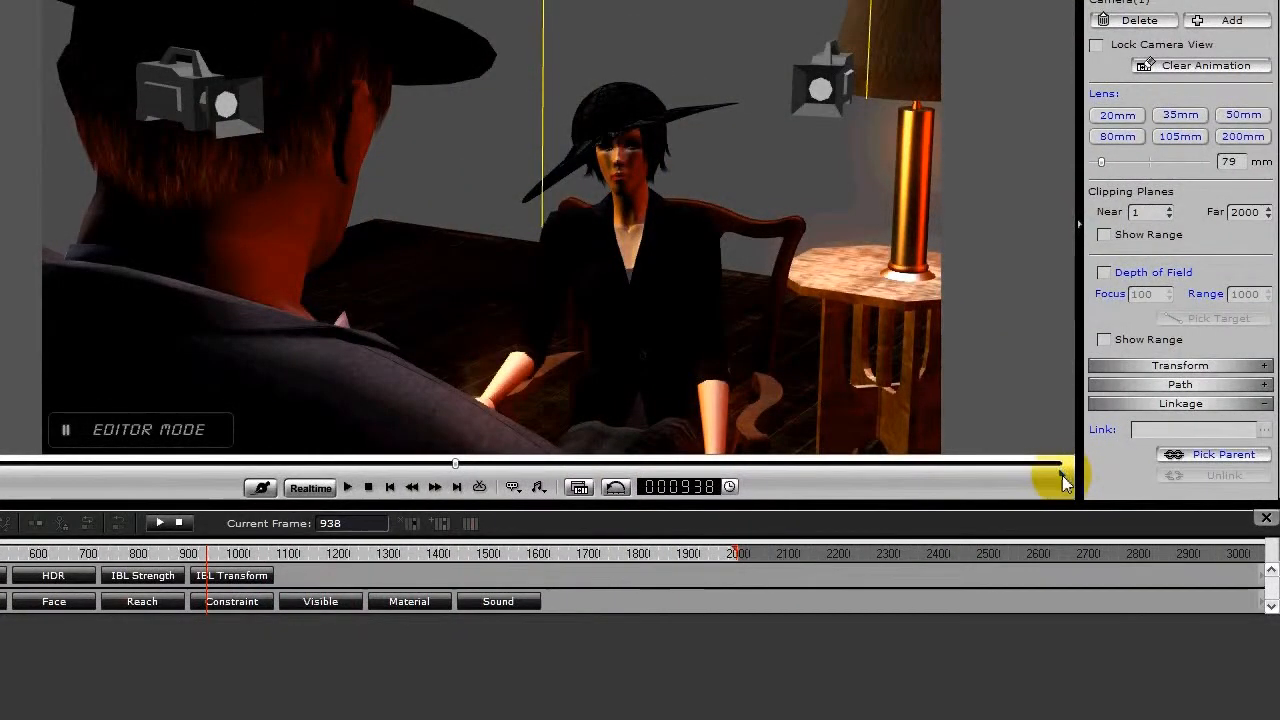
mouse_move(524, 474)
left_mouse_down()
mouse_move(481, 466)
mouse_move(585, 470)
left_mouse_up()
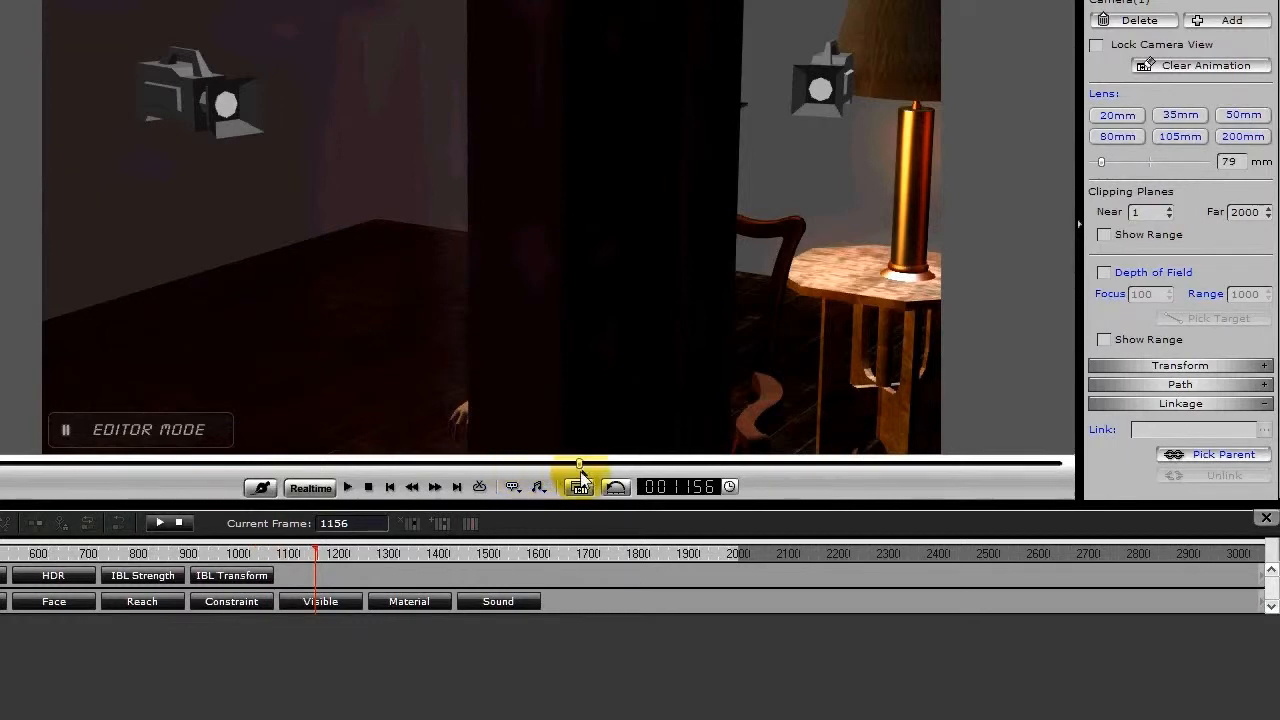
left_click_drag(581, 476, 258, 478)
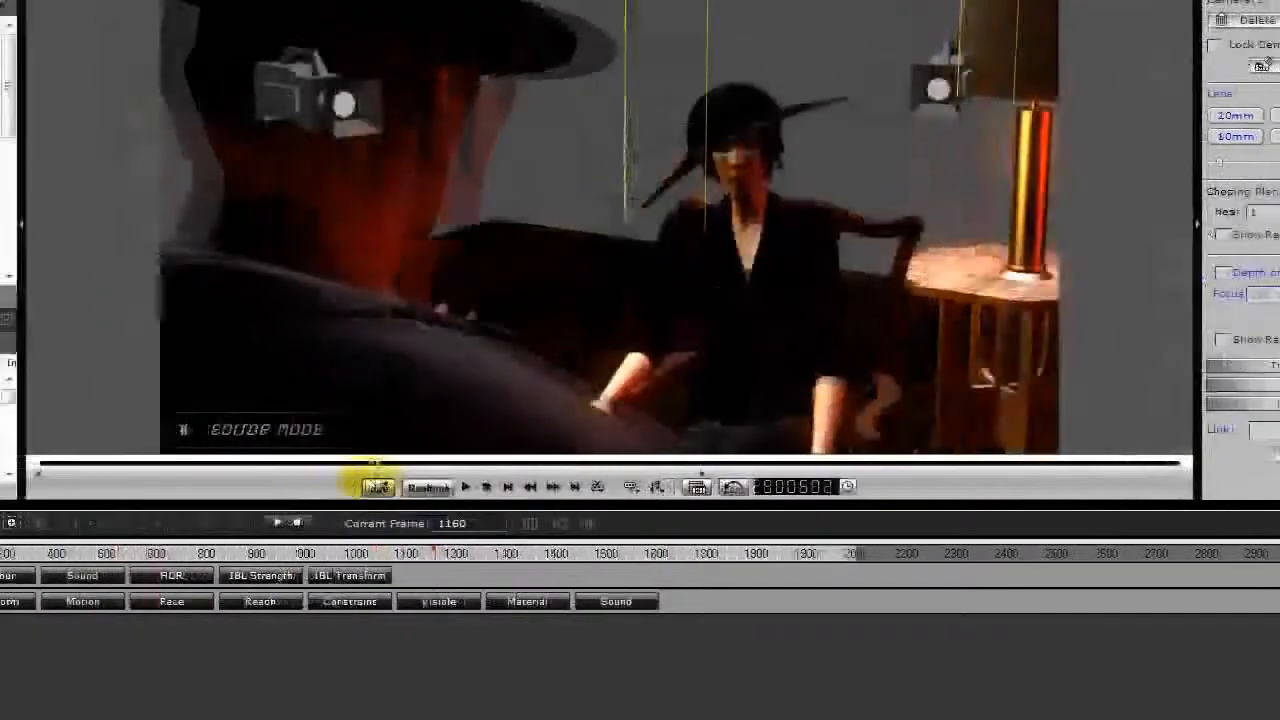
left_click_drag(375, 480, 207, 478)
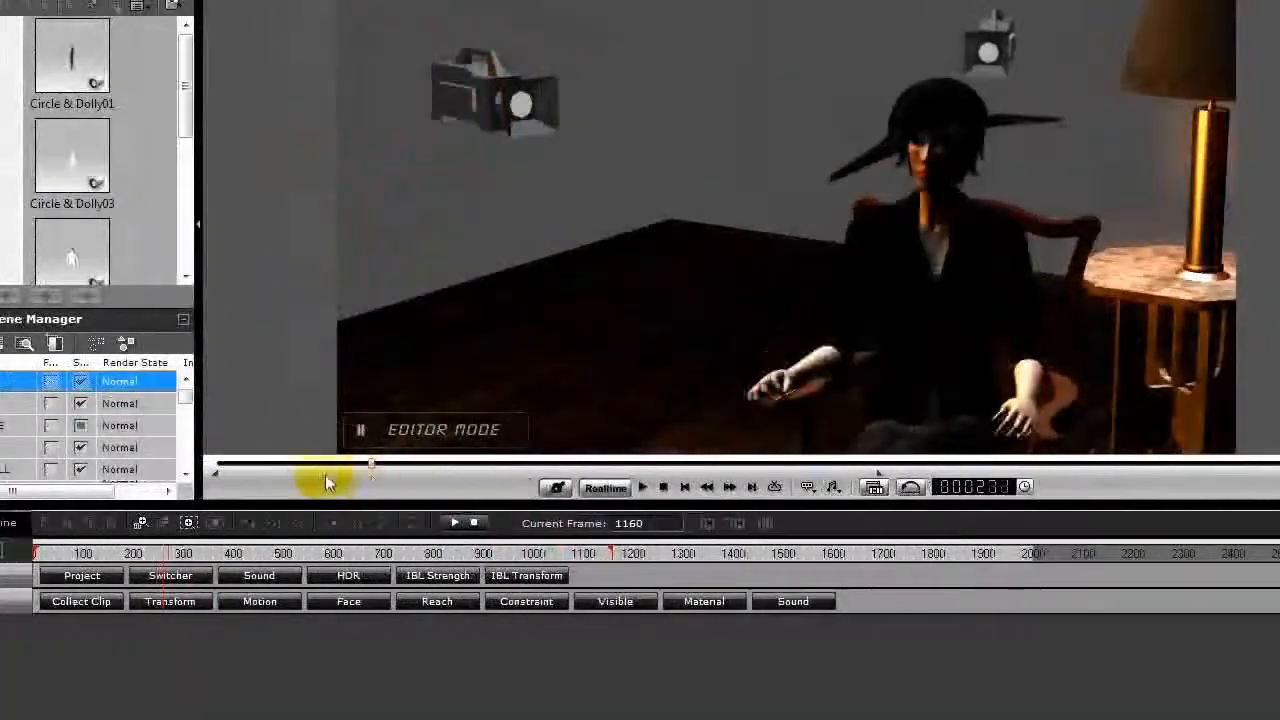
left_click_drag(326, 483, 211, 473)
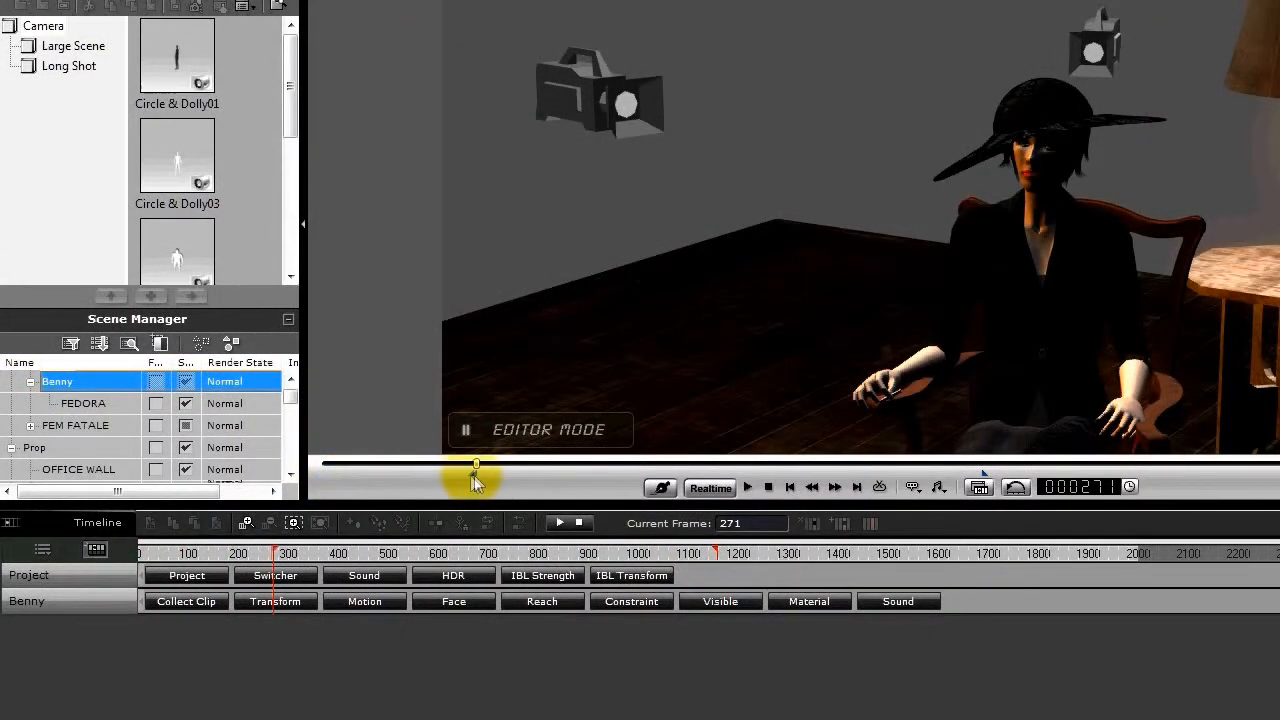
left_click_drag(476, 470, 722, 470)
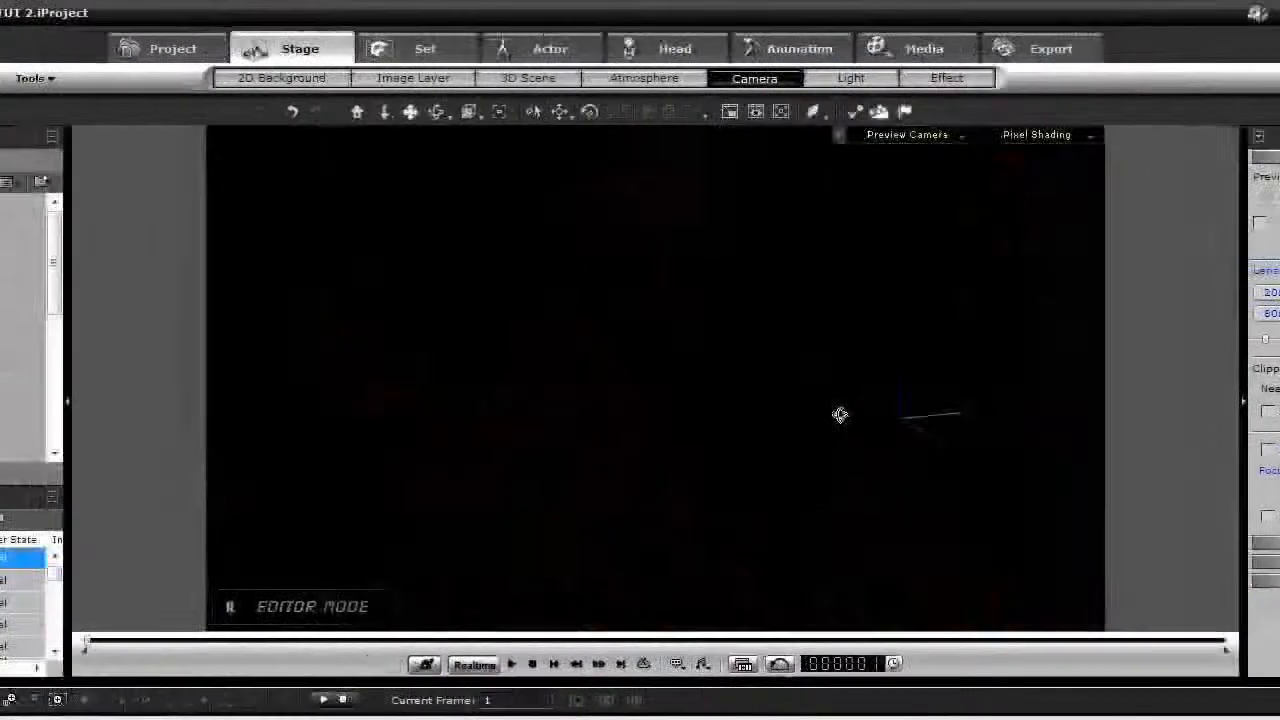
Step: Pull the Preview Camera out of the office and select the exterior brick wall with the window
scroll(750, 394, "down", 5)
right_click_drag(580, 394, 850, 375)
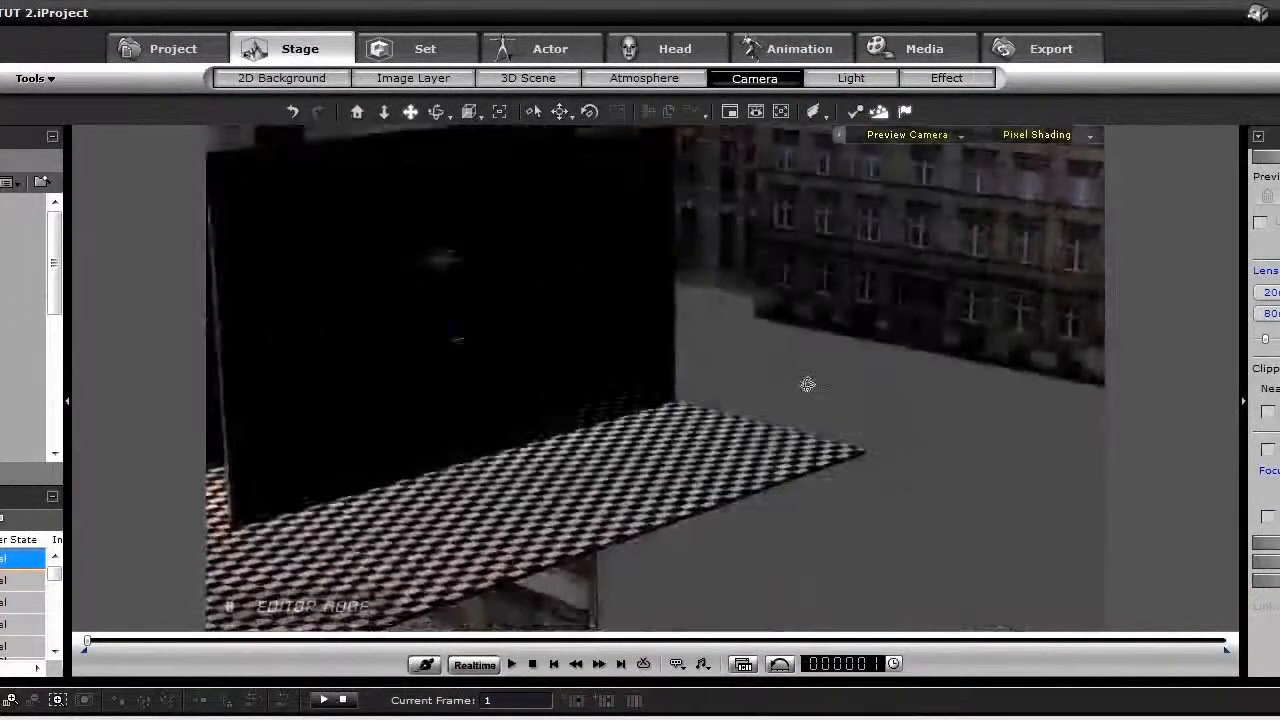
left_click_drag(493, 346, 715, 412)
left_click(427, 314)
right_click_drag(715, 412, 681, 401)
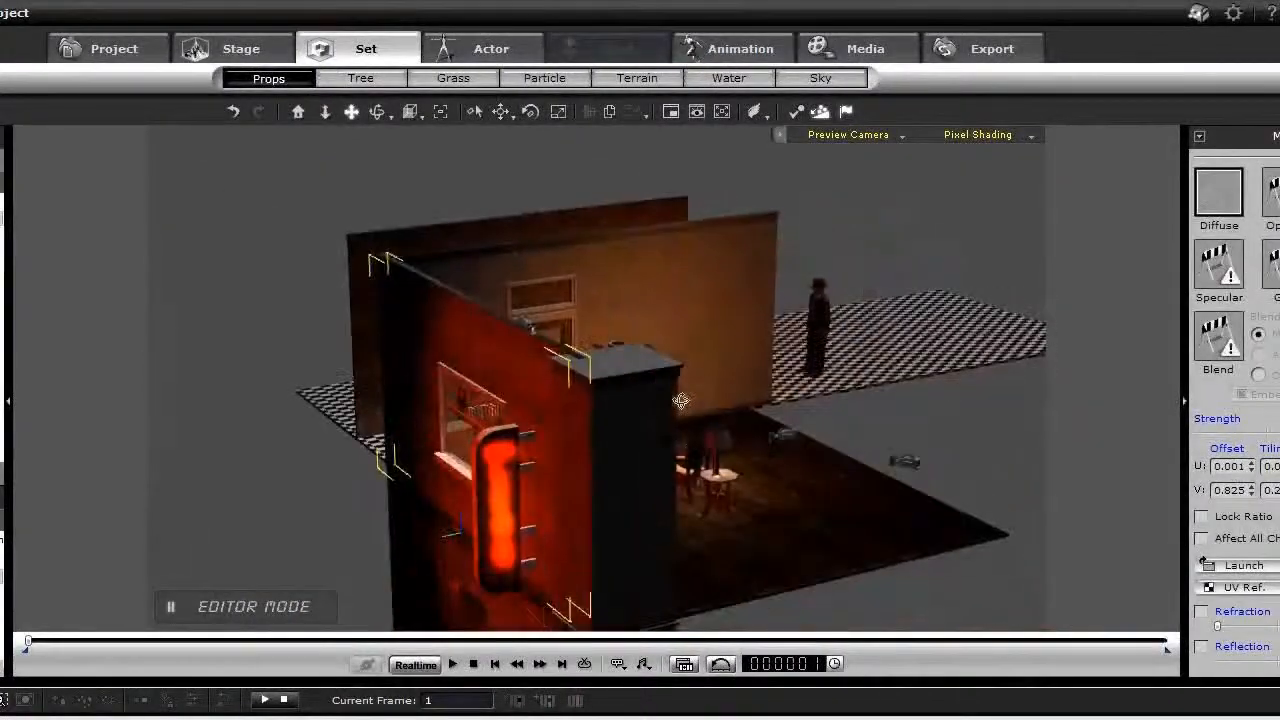
Step: Frame the office window and neon sign from a low exterior angle with the Preview Camera, and switch the view to Camera(2)
scroll(621, 426, "up", 1)
scroll(600, 454, "up", 4)
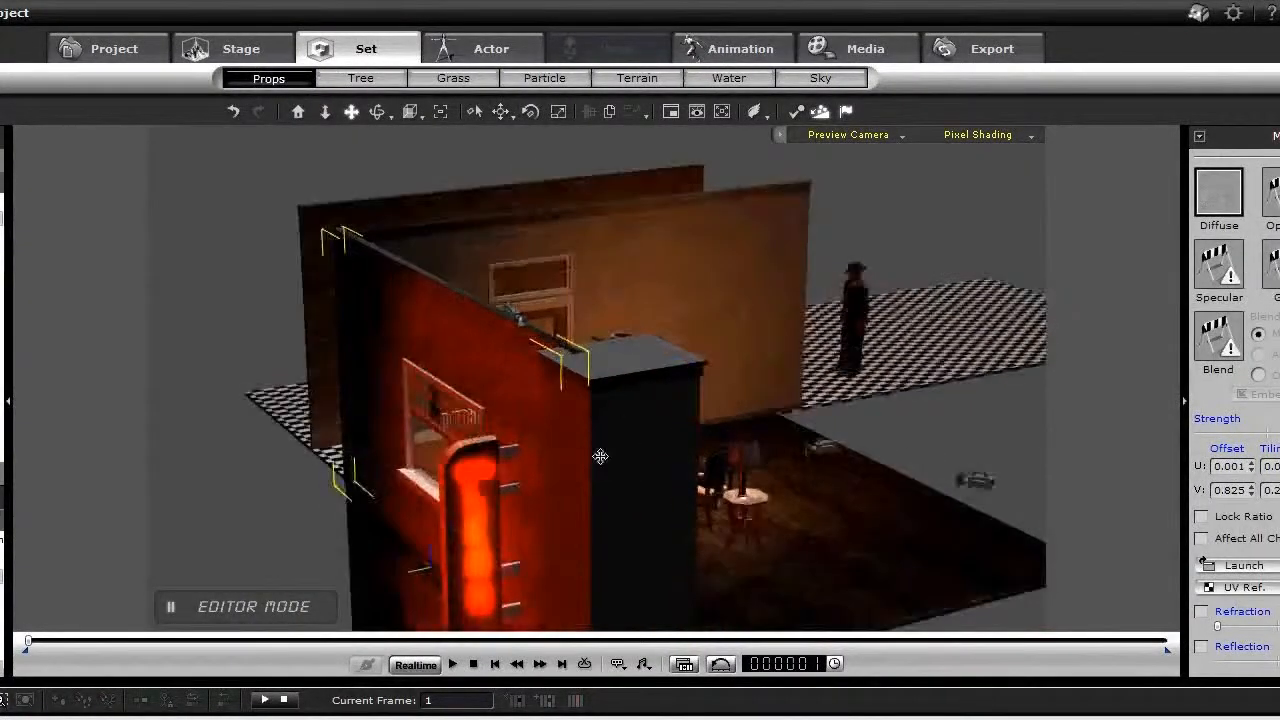
left_click_drag(622, 390, 727, 220)
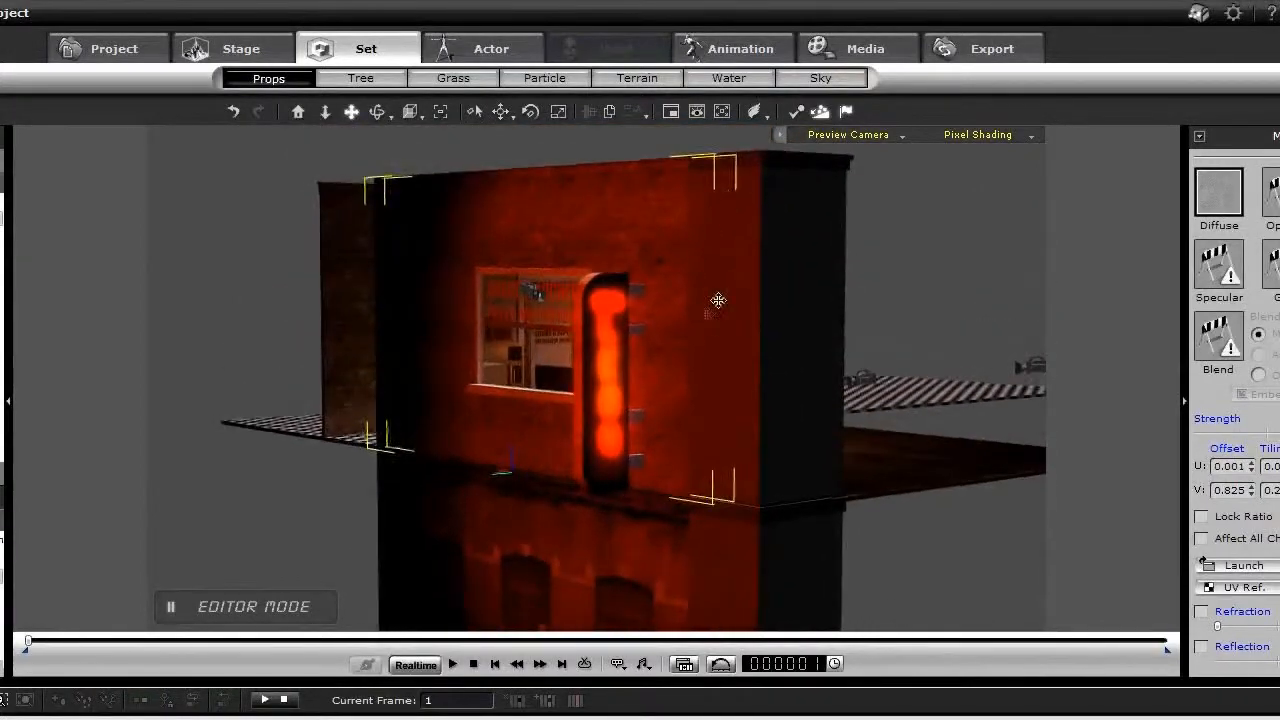
left_click_drag(689, 328, 638, 310)
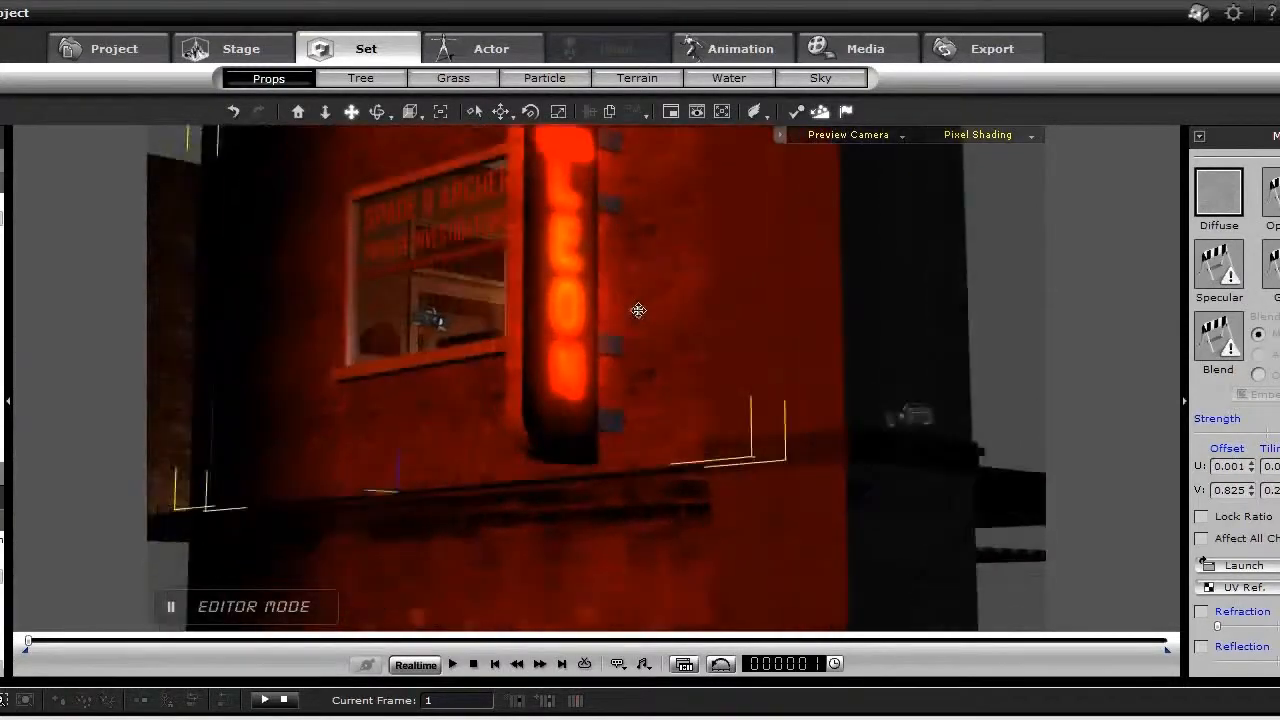
left_click_drag(686, 361, 704, 289)
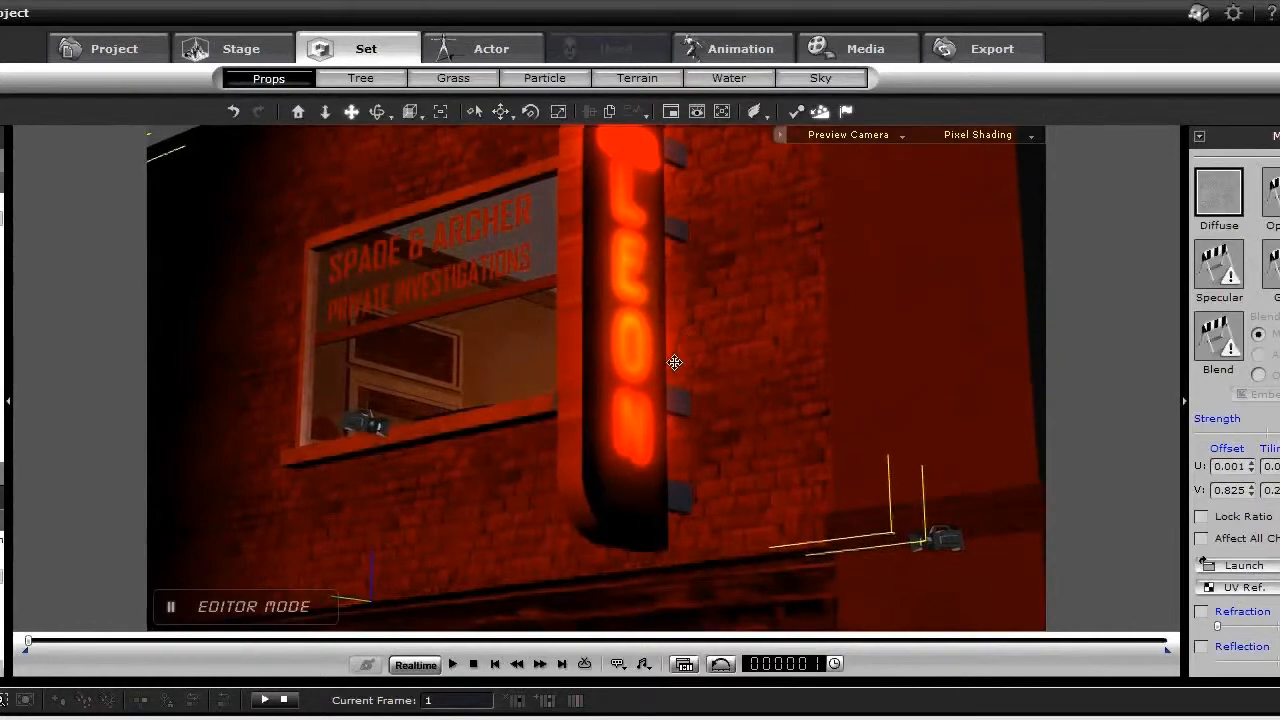
left_click_drag(675, 362, 755, 258)
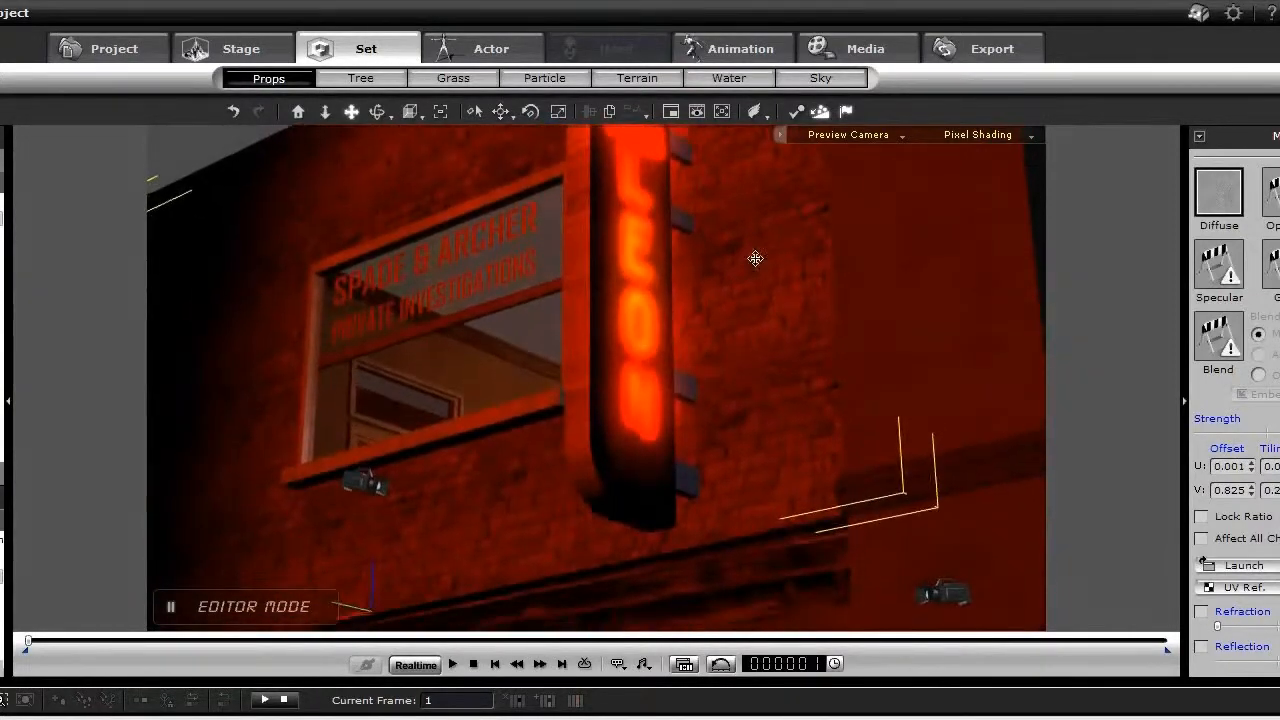
left_click(840, 138)
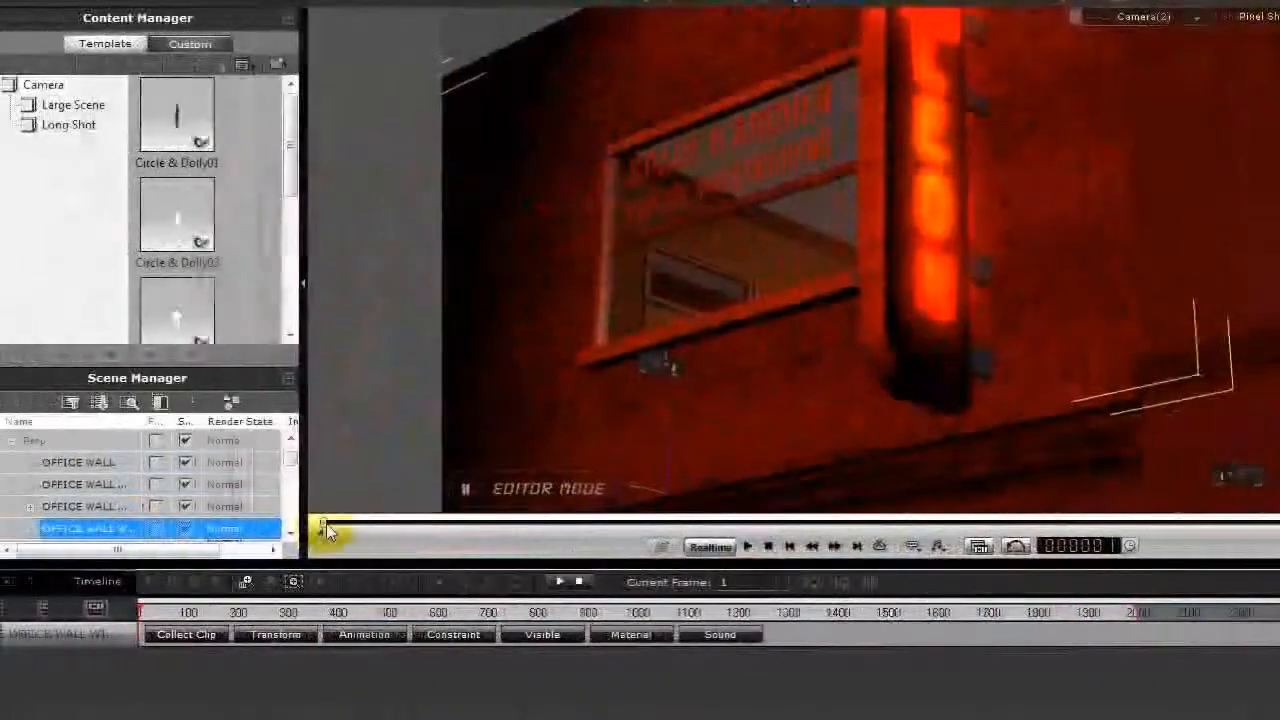
Step: Scrub to frame 303 and move Camera(2) in close on the office window, with the man in the fedora in view inside
left_click_drag(325, 525, 495, 530)
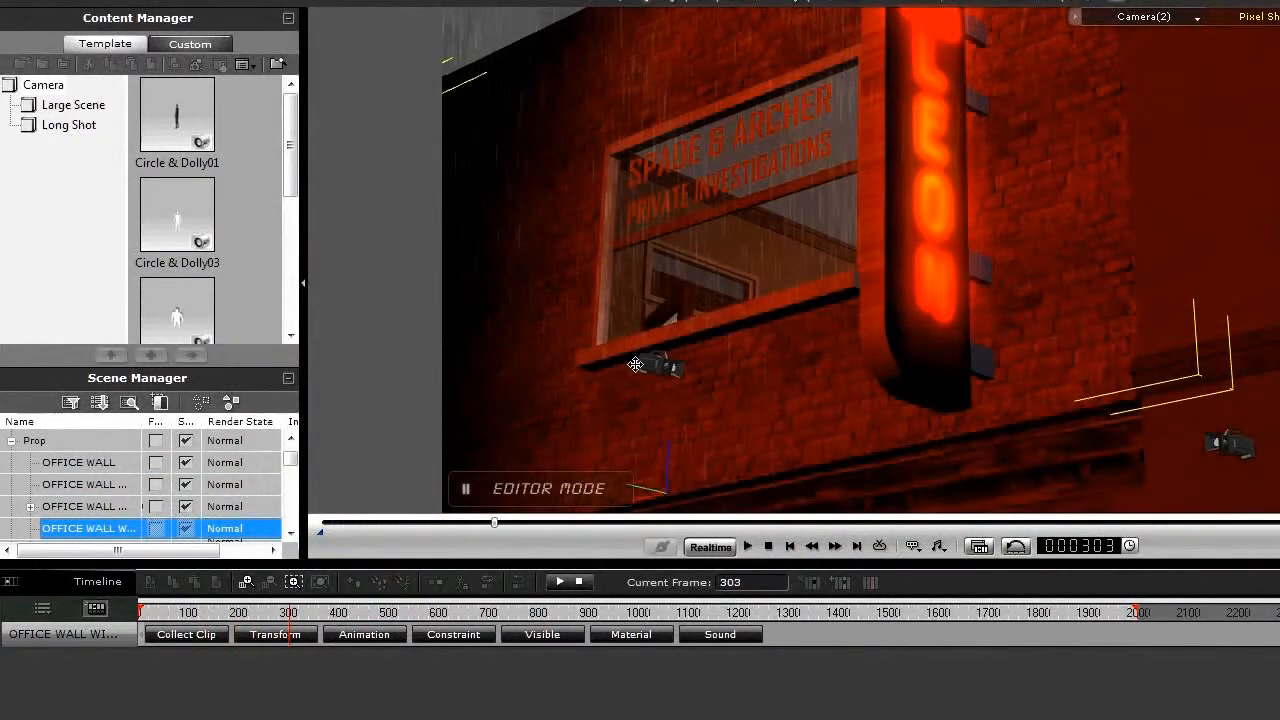
scroll(635, 364, "up", 5)
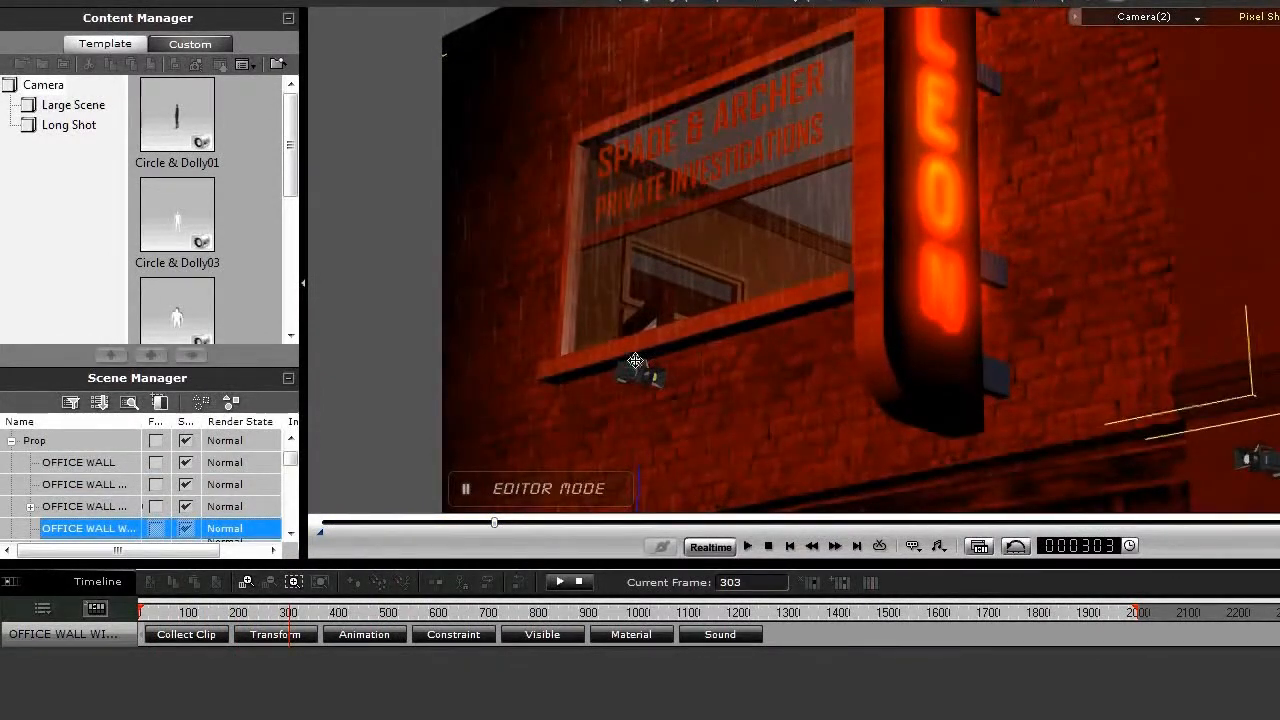
scroll(635, 358, "up", 3)
right_click_drag(637, 330, 923, 534)
middle_click_drag(854, 417, 855, 391)
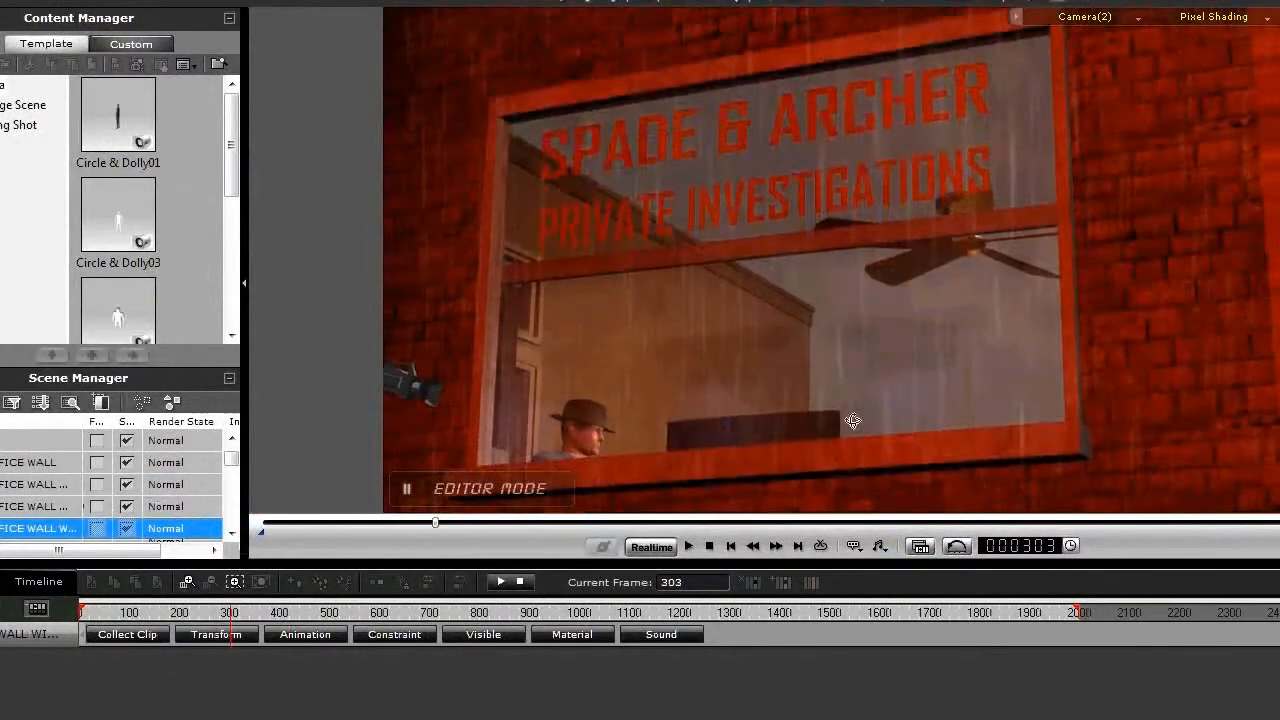
right_click_drag(853, 420, 862, 452)
scroll(852, 435, "up", 2)
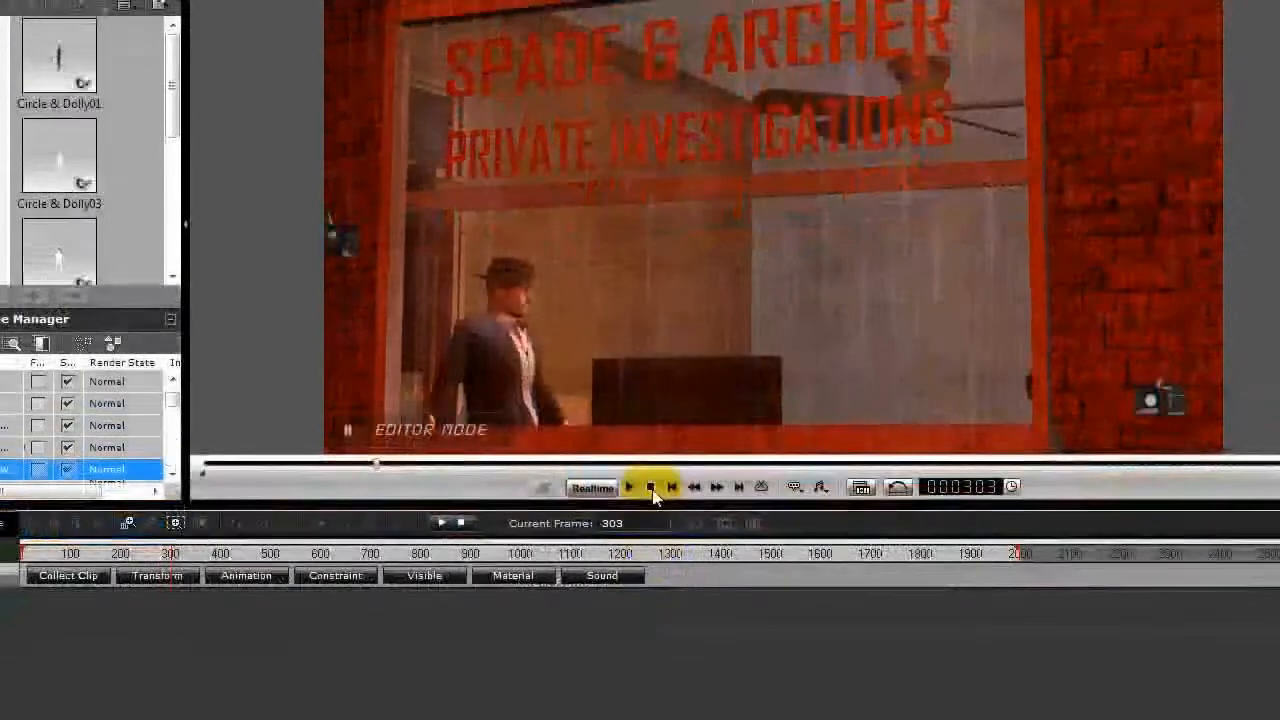
Step: Return to frame 1 and play Camera(2)'s move toward the office window
left_click(651, 546)
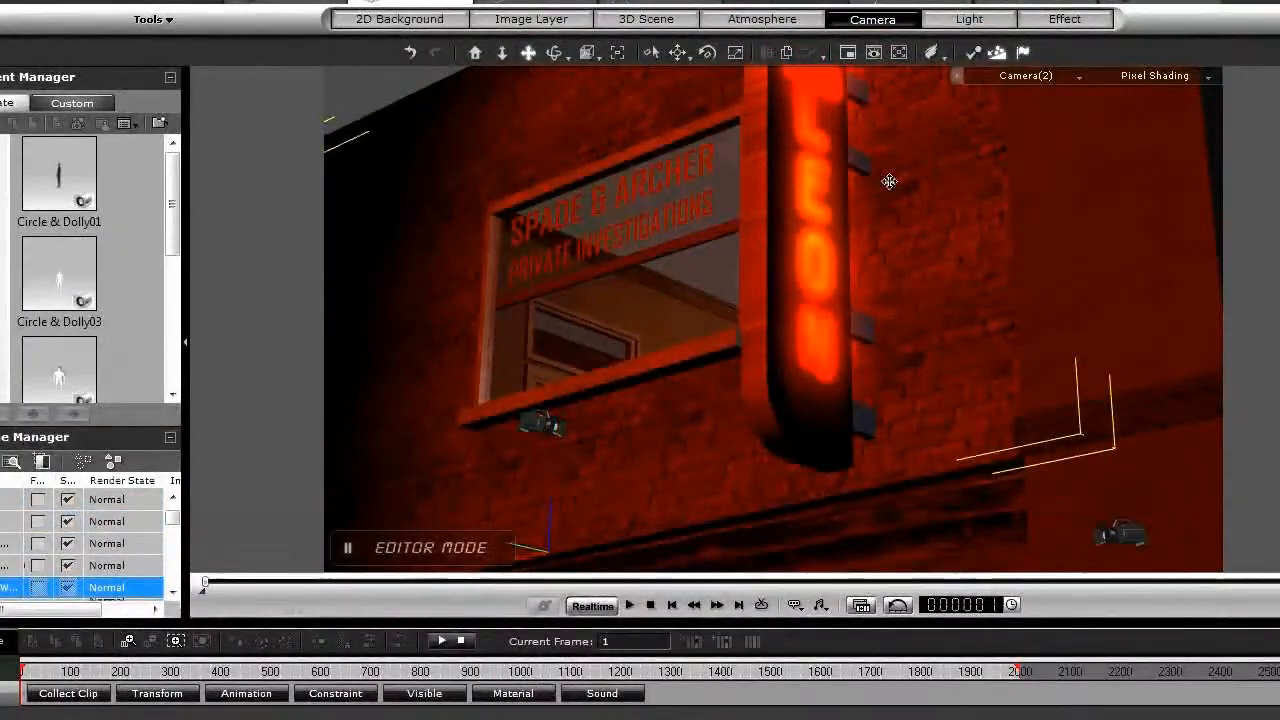
key("space")
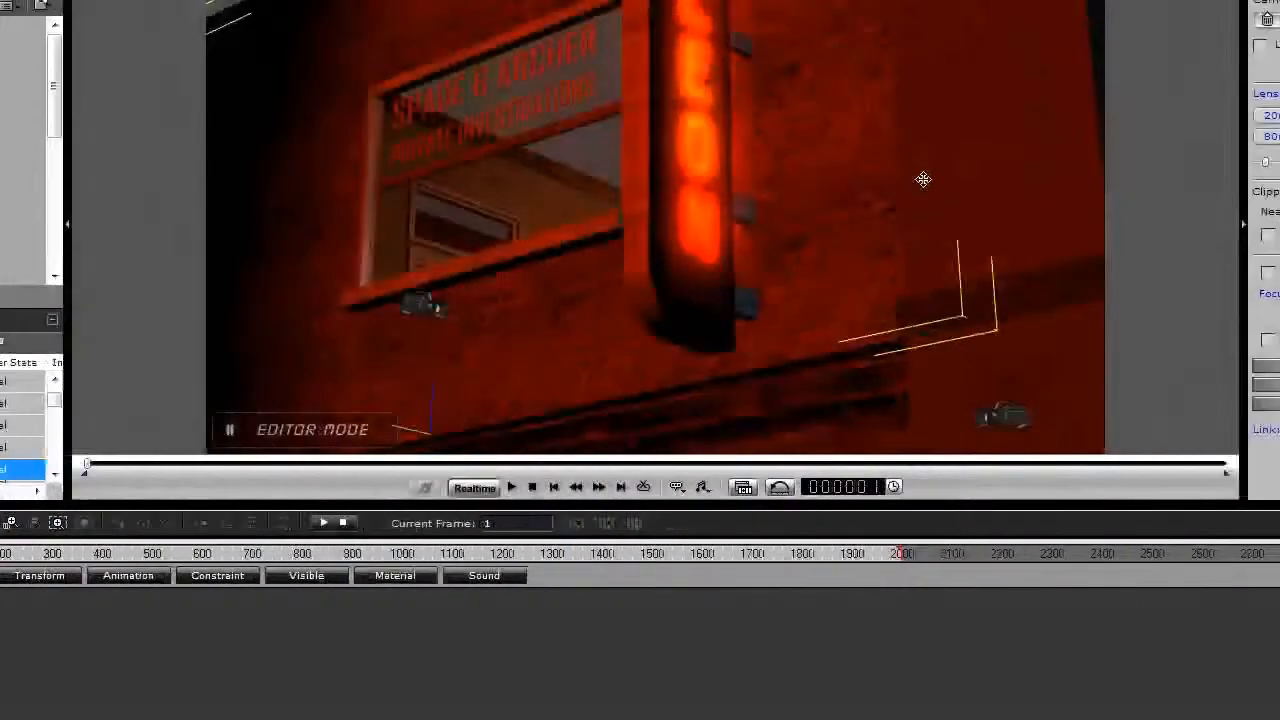
right_click_drag(979, 180, 590, 237)
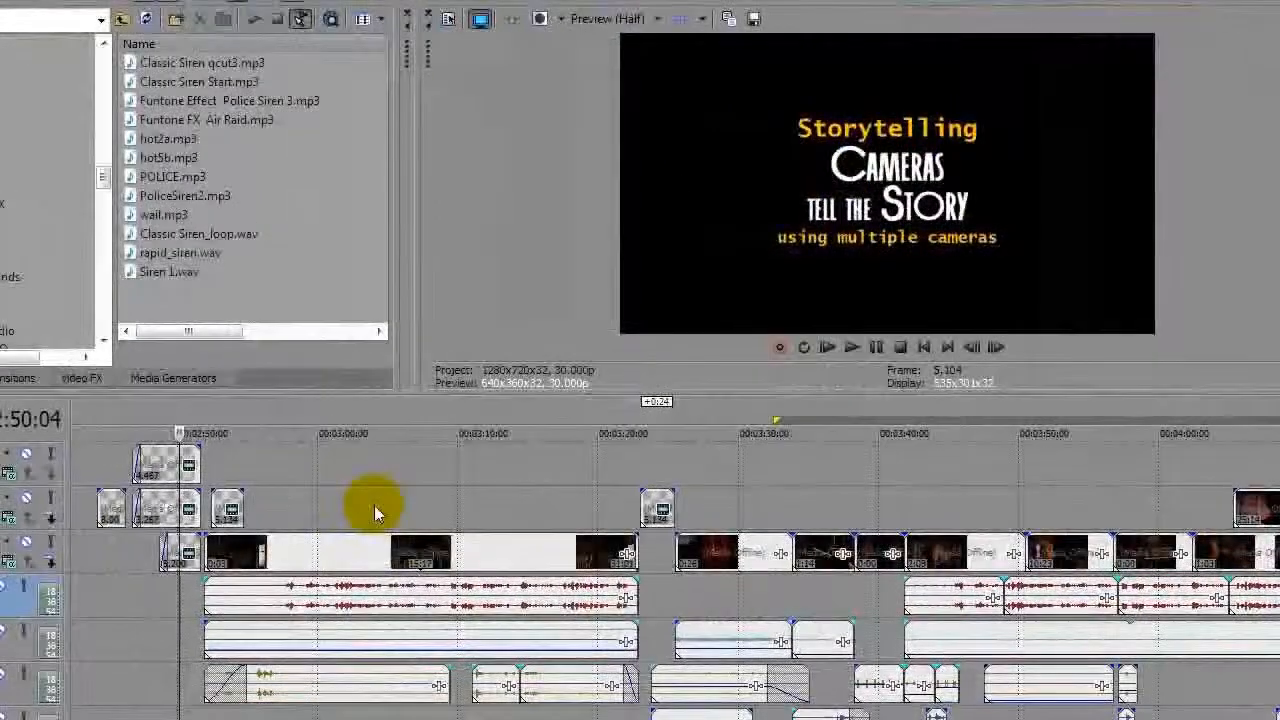
Step: In the Vegas video editor, step forward through the edited camera shots from about 3:04 to just past 4:10
left_click(374, 505)
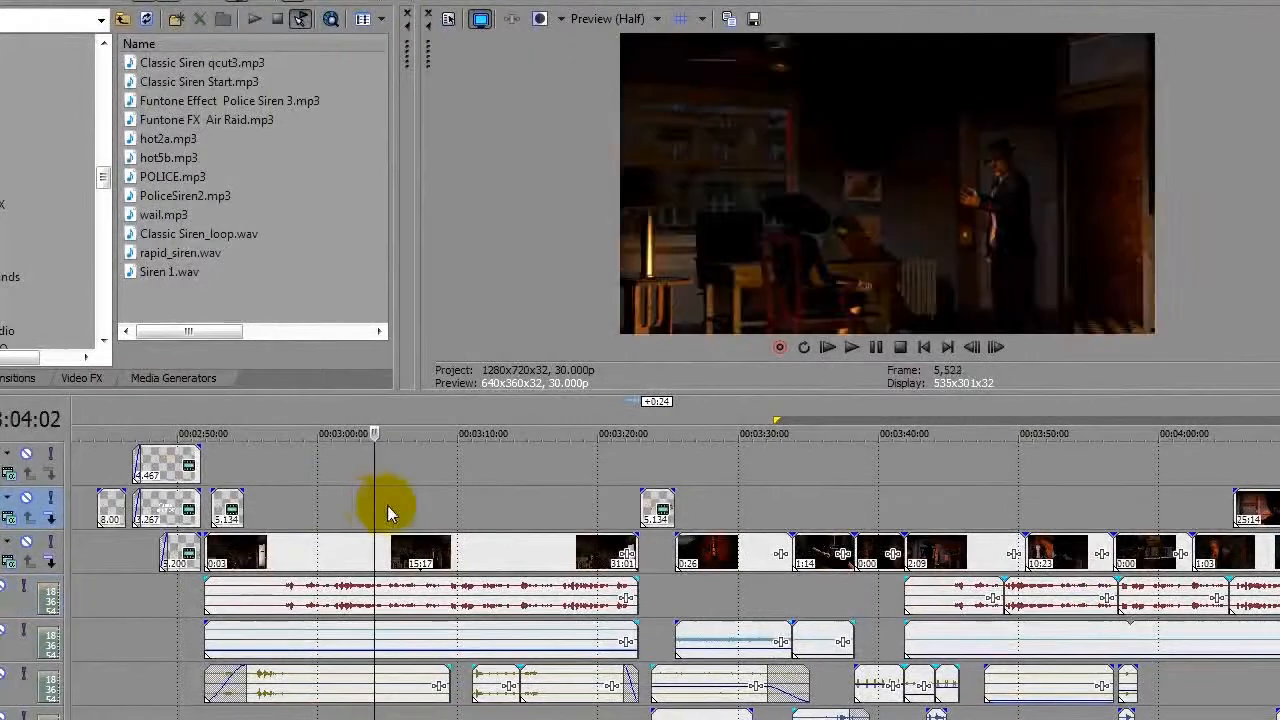
left_click(476, 510)
left_click(697, 488)
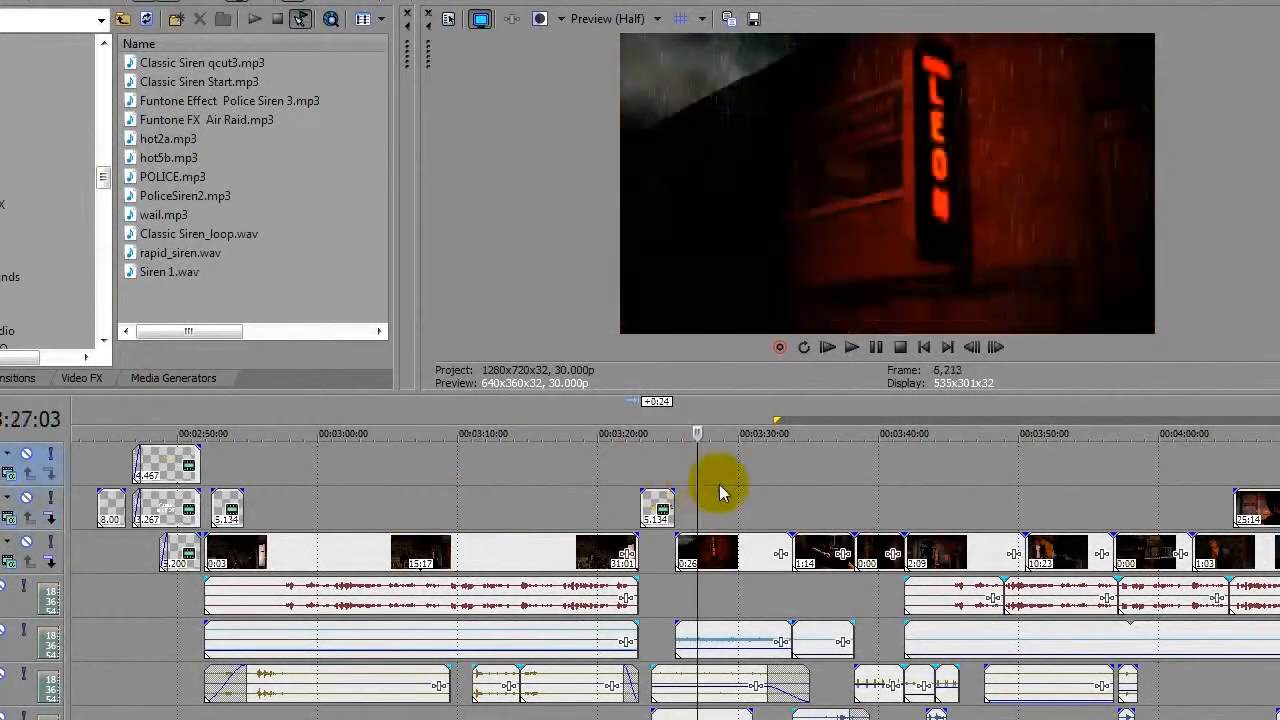
left_click(823, 505)
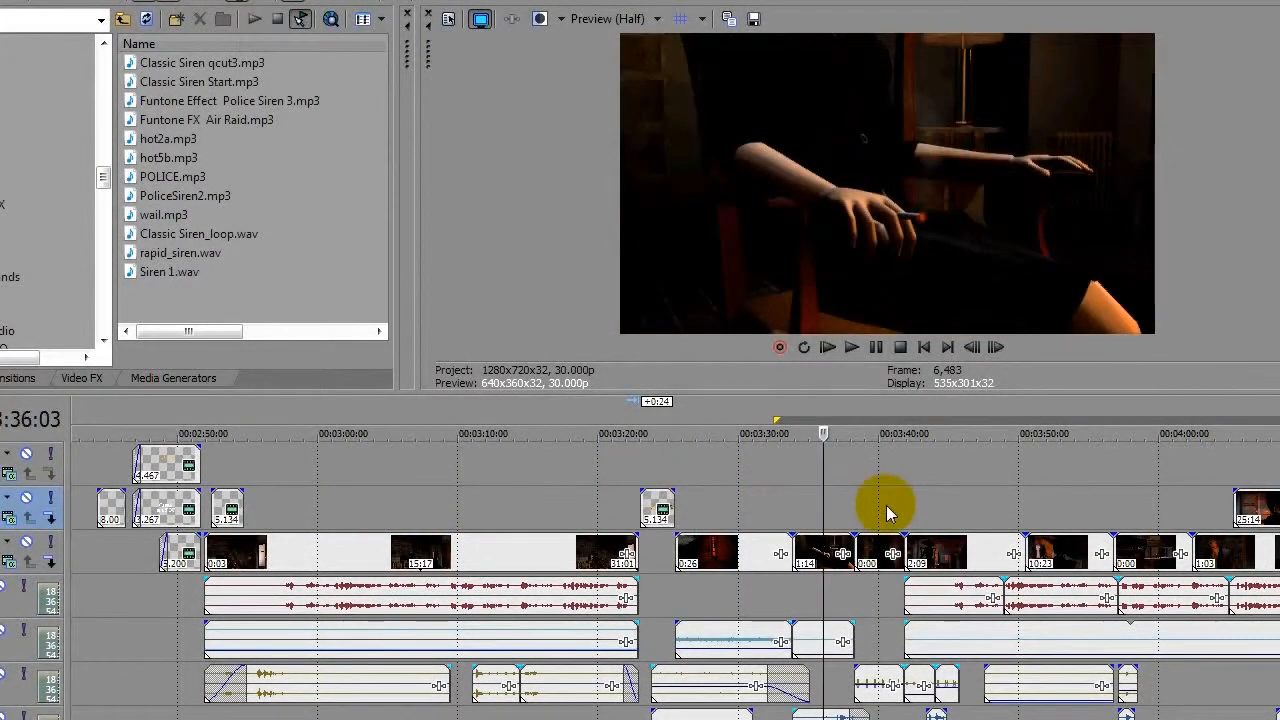
left_click(887, 513)
left_click(985, 514)
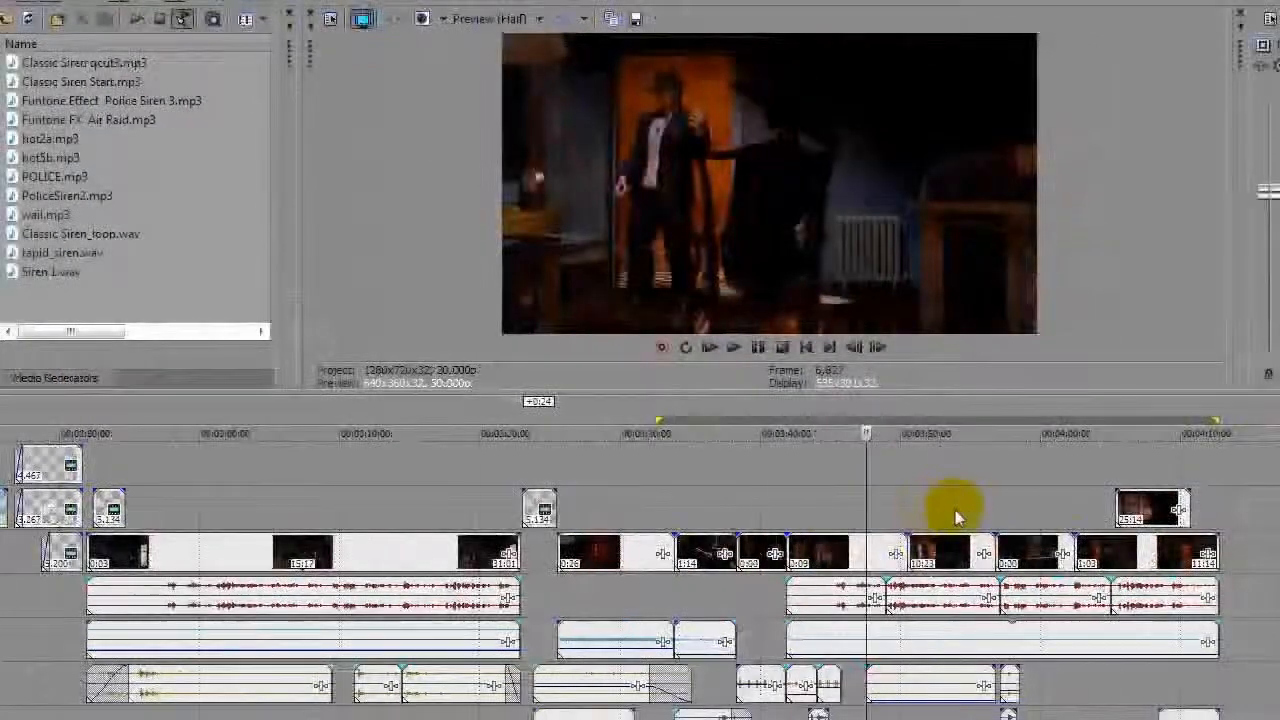
left_click(952, 510)
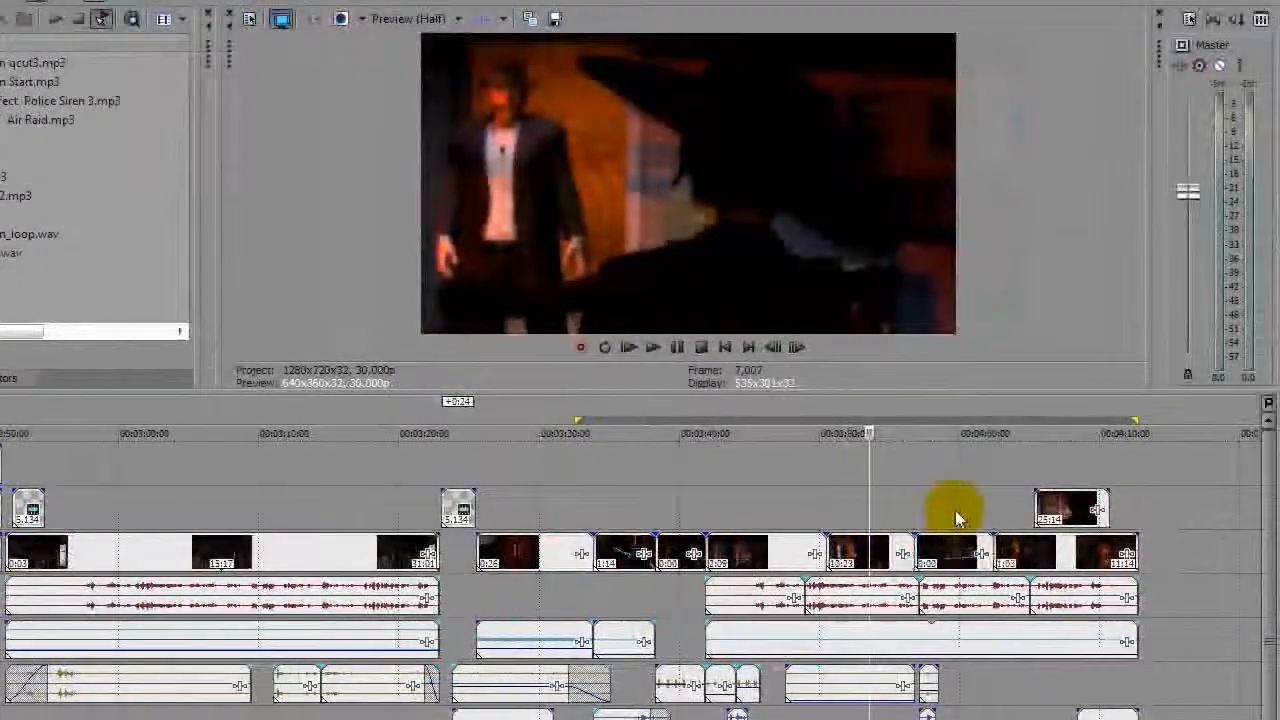
left_click(951, 510)
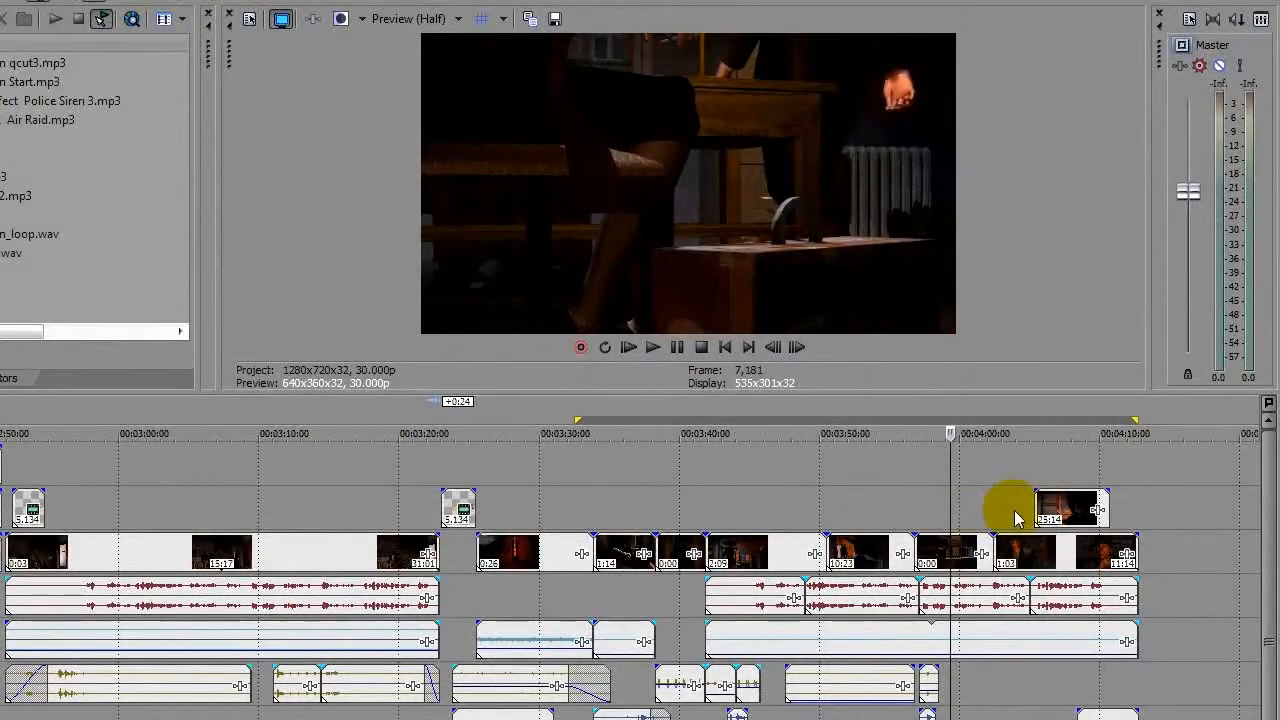
left_click(1014, 514)
left_click(1064, 470)
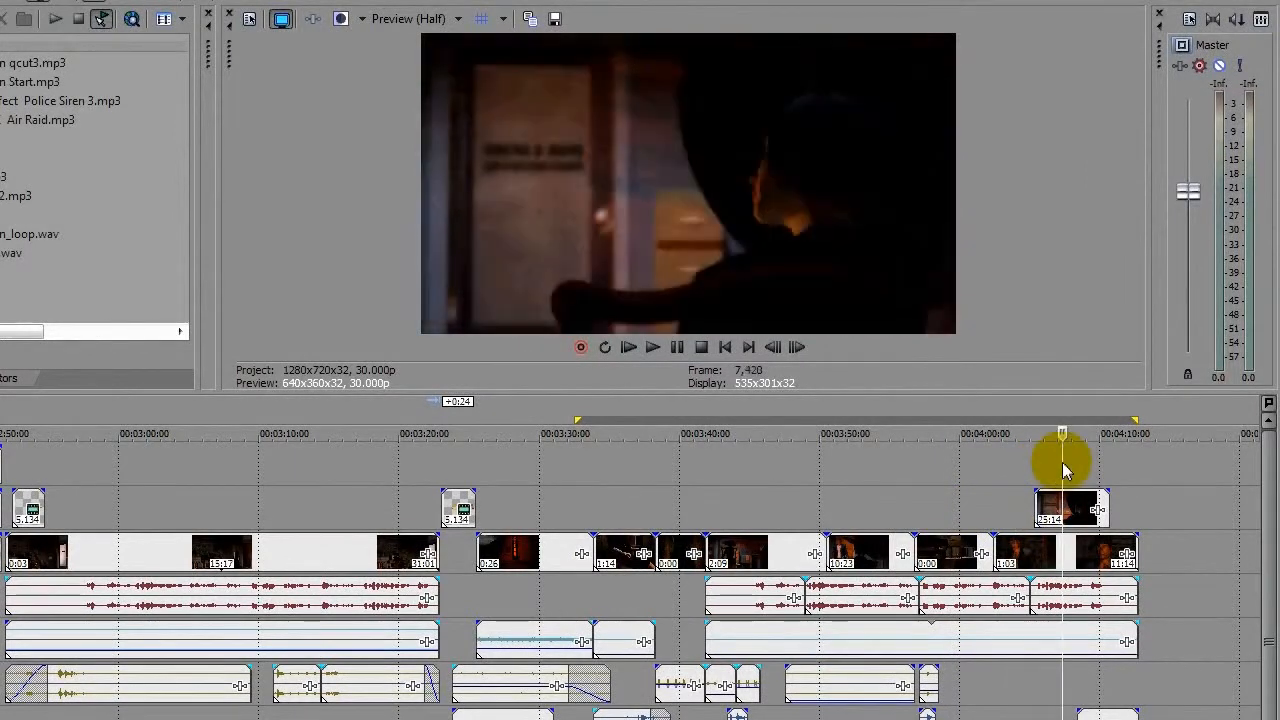
left_click(1122, 470)
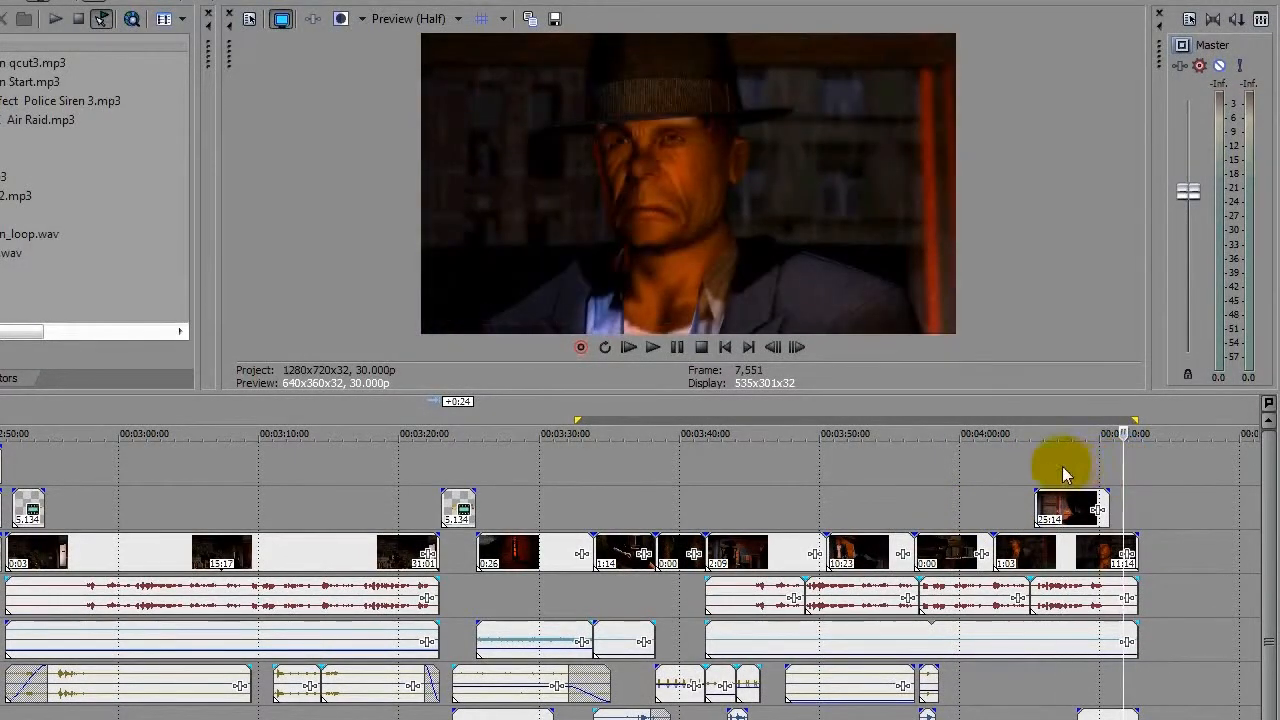
Step: Step back through the edited shots to the storytelling title card at 00:02:49:19
left_click(1067, 474)
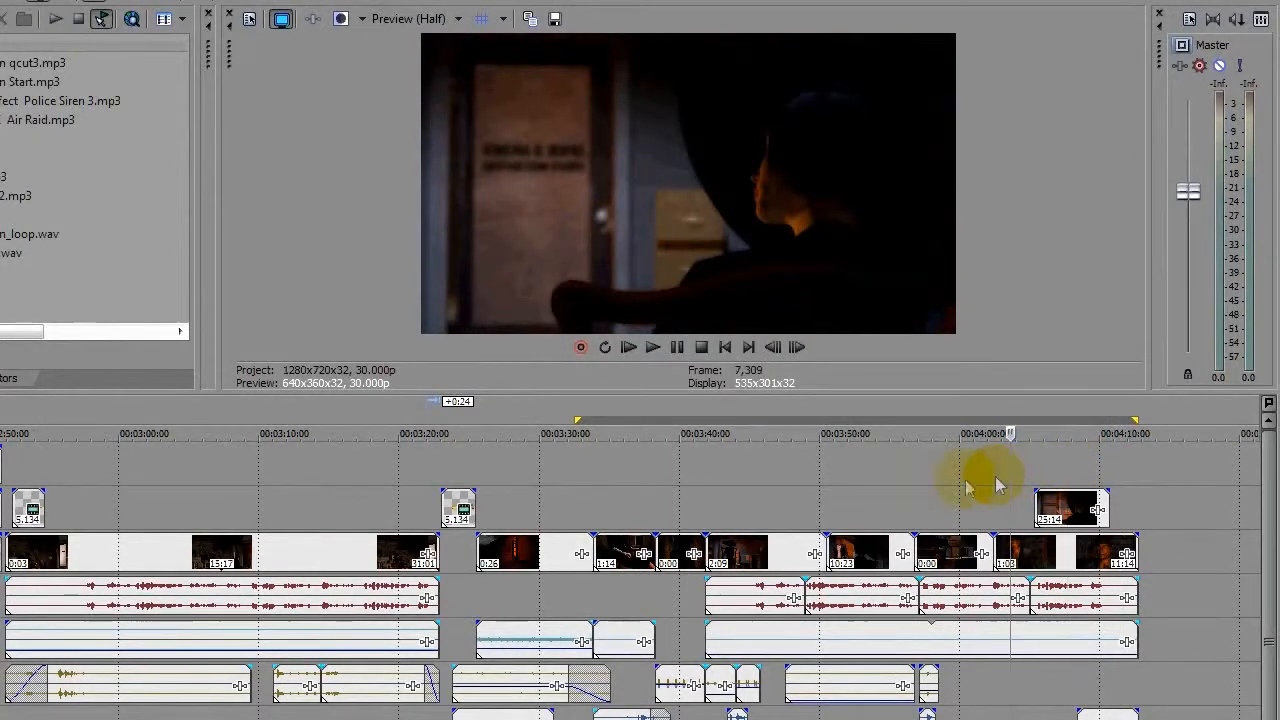
left_click(957, 486)
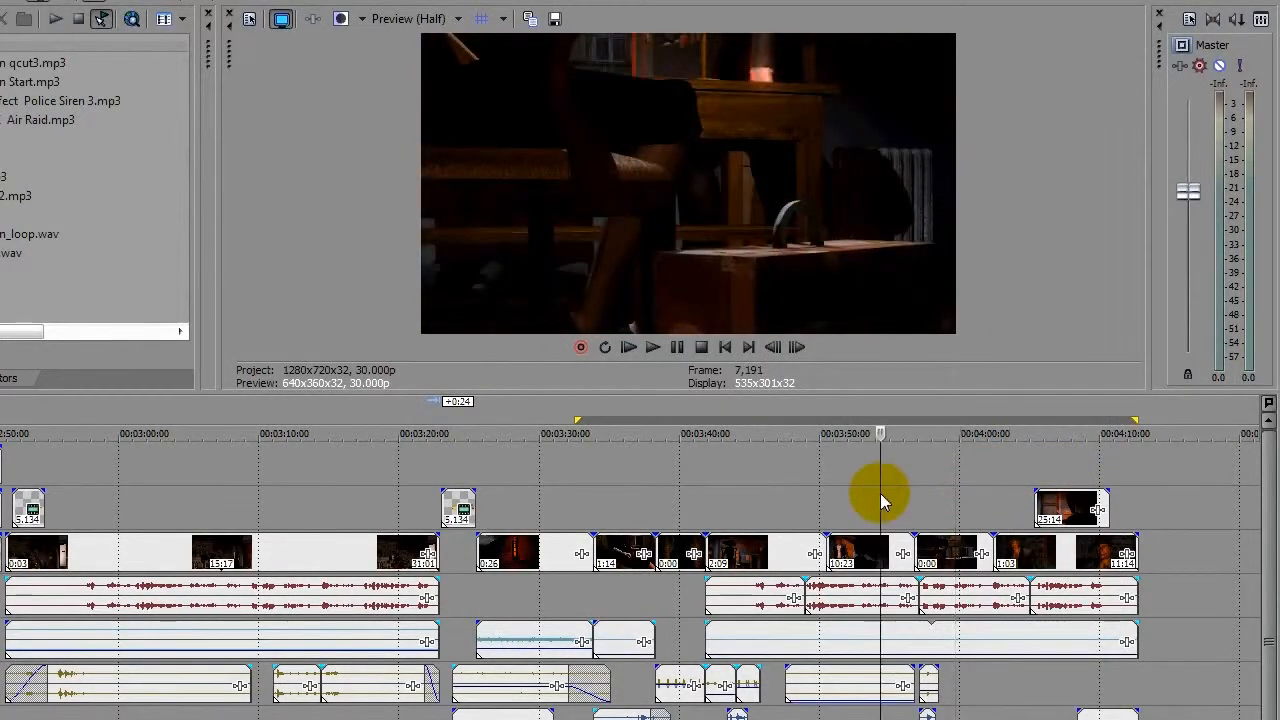
left_click(761, 503)
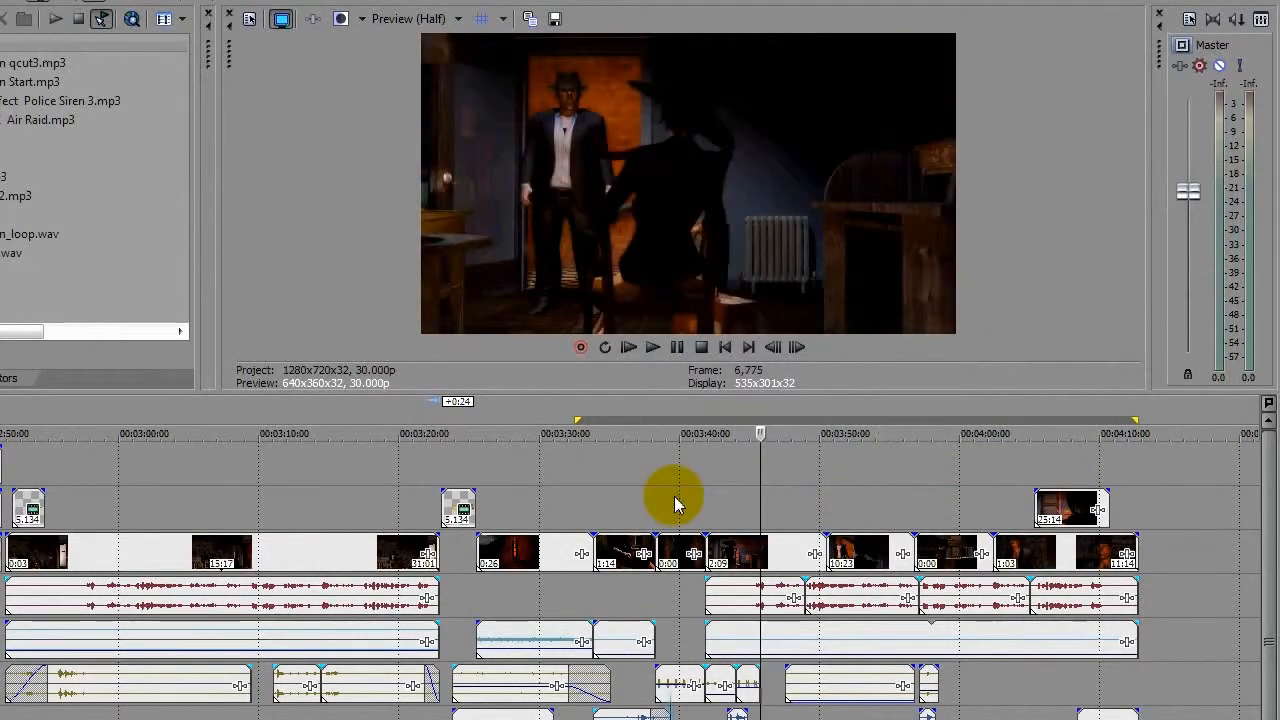
left_click(673, 503)
left_click(623, 506)
left_click(543, 506)
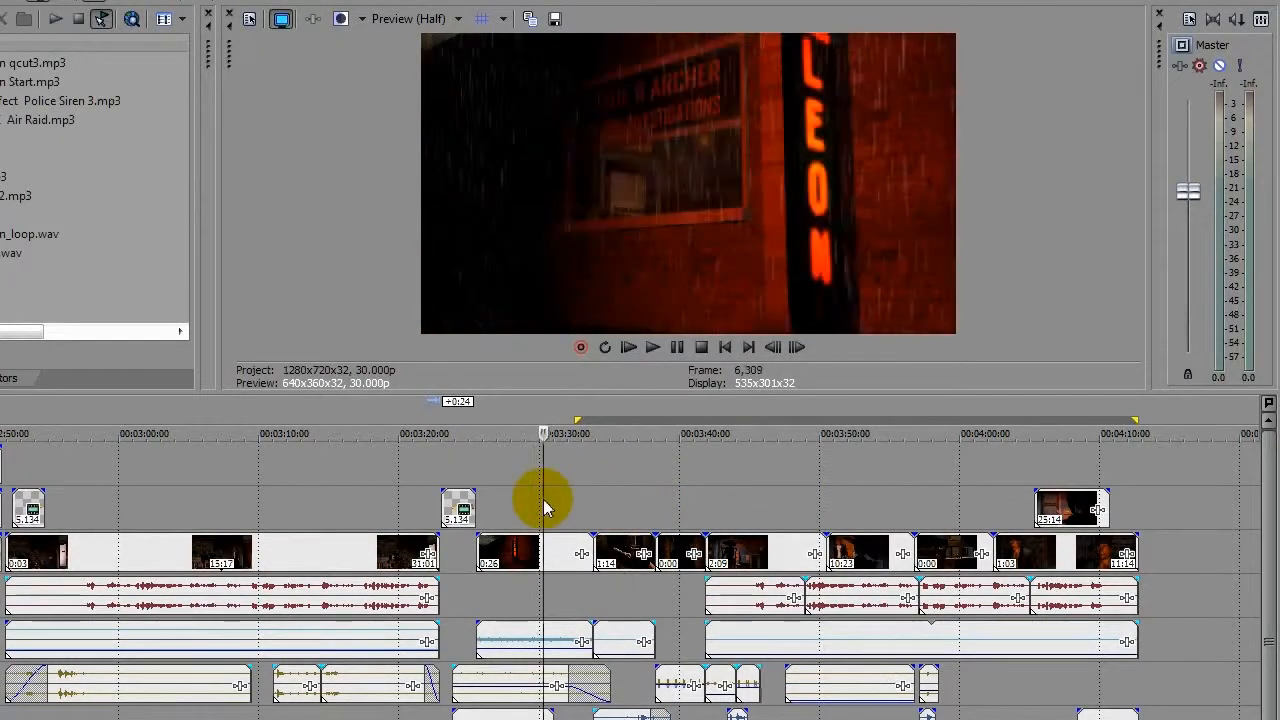
left_click(400, 486)
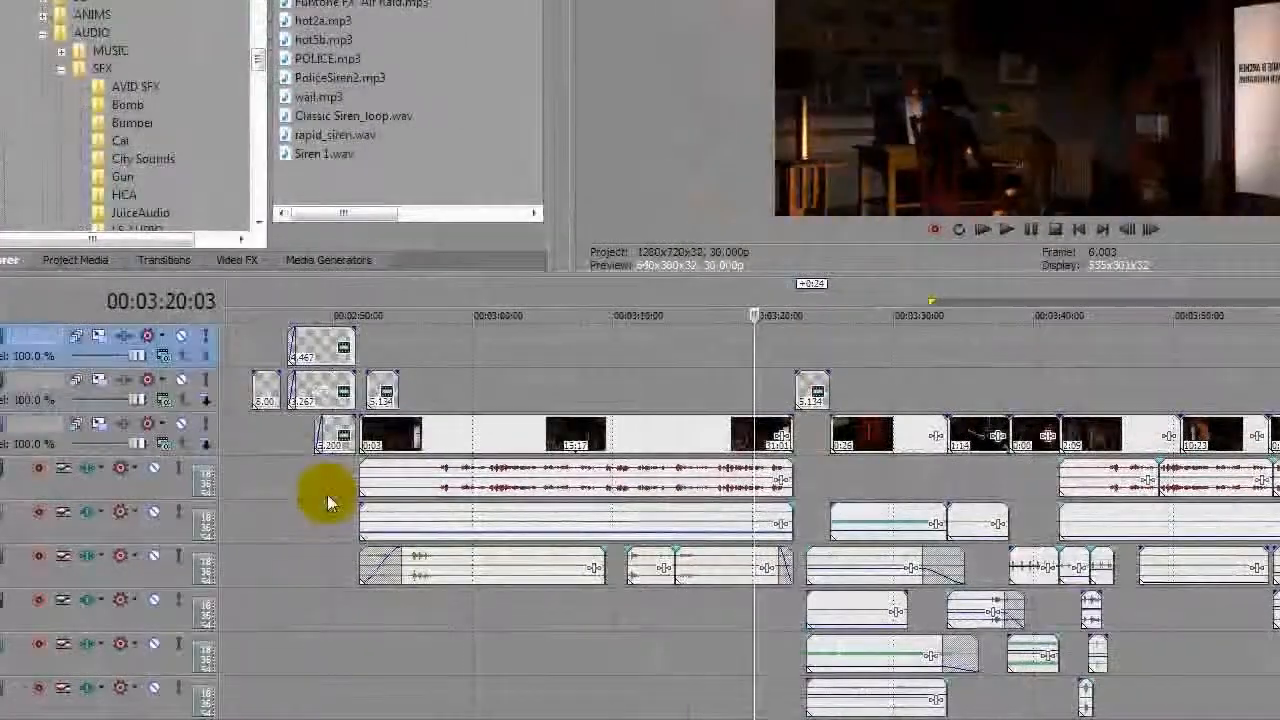
left_click(327, 494)
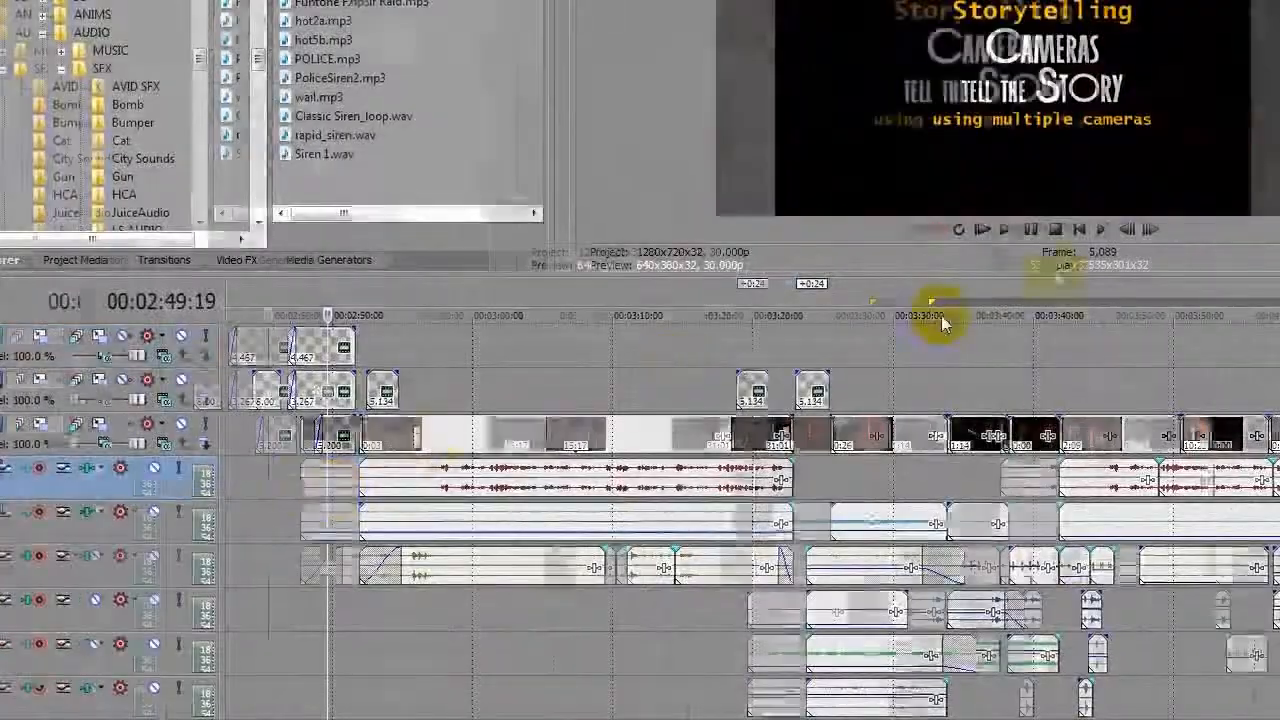